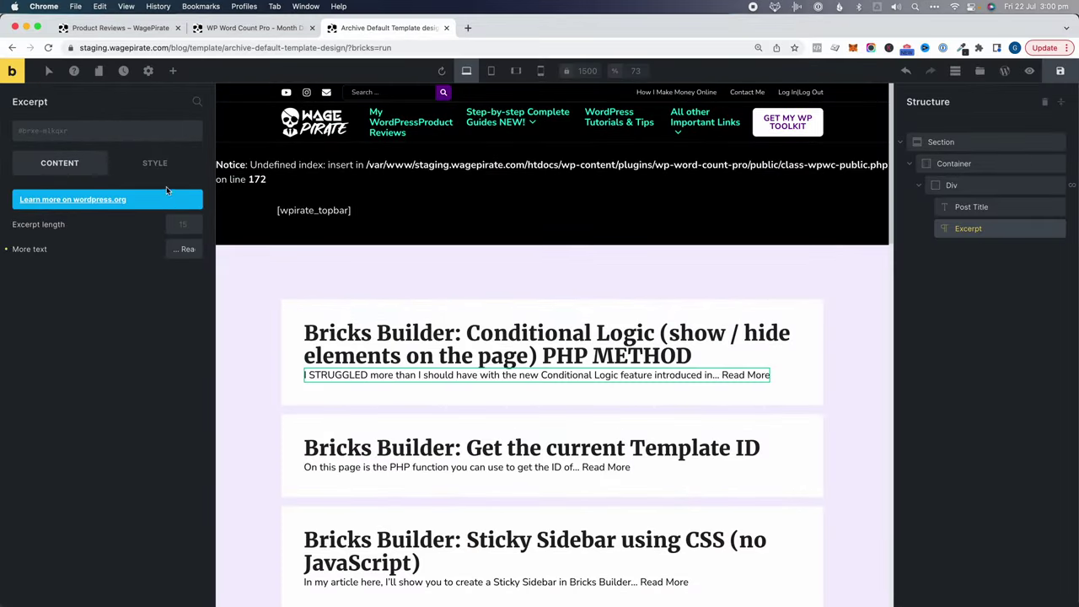
# Filter the blog's post table for 'oocomm', then replace the filter with 'woofu'.
pyautogui.click(156, 163)
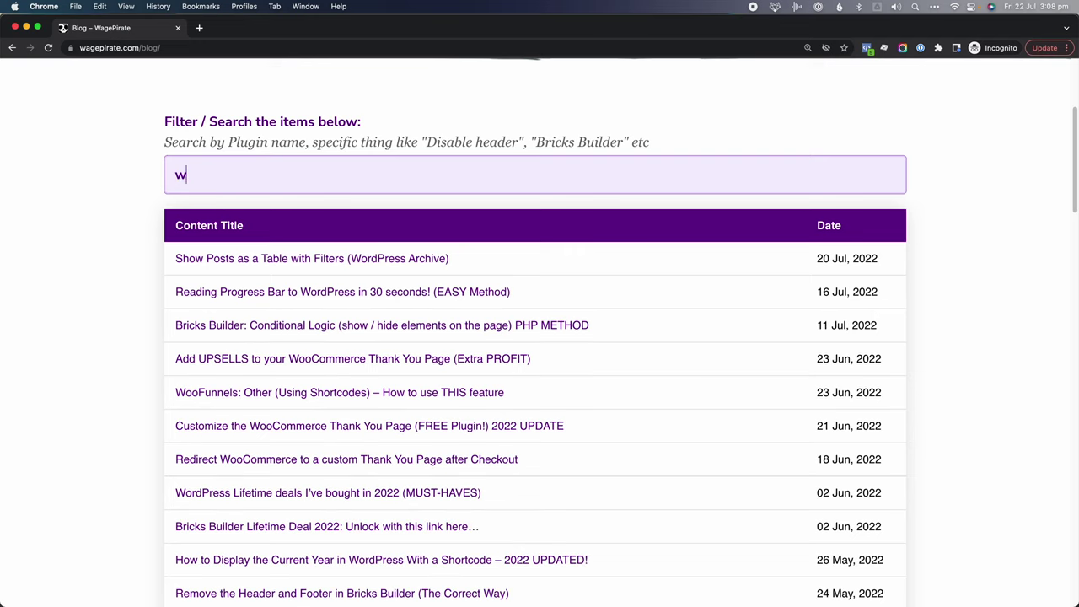
pyautogui.write('oocomm')
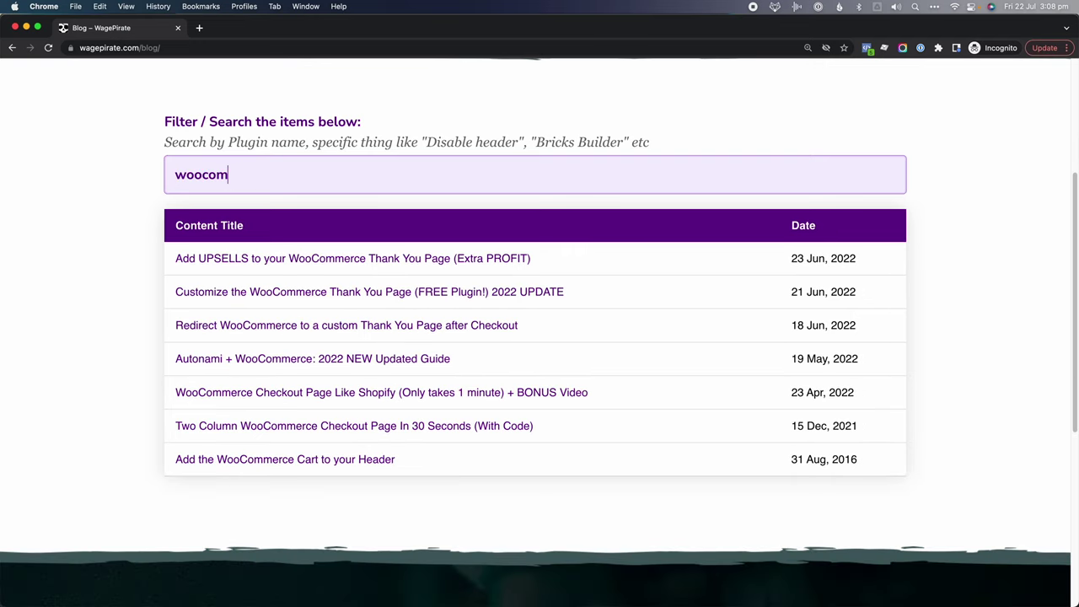
pyautogui.press('super+a')
pyautogui.write('woofu')
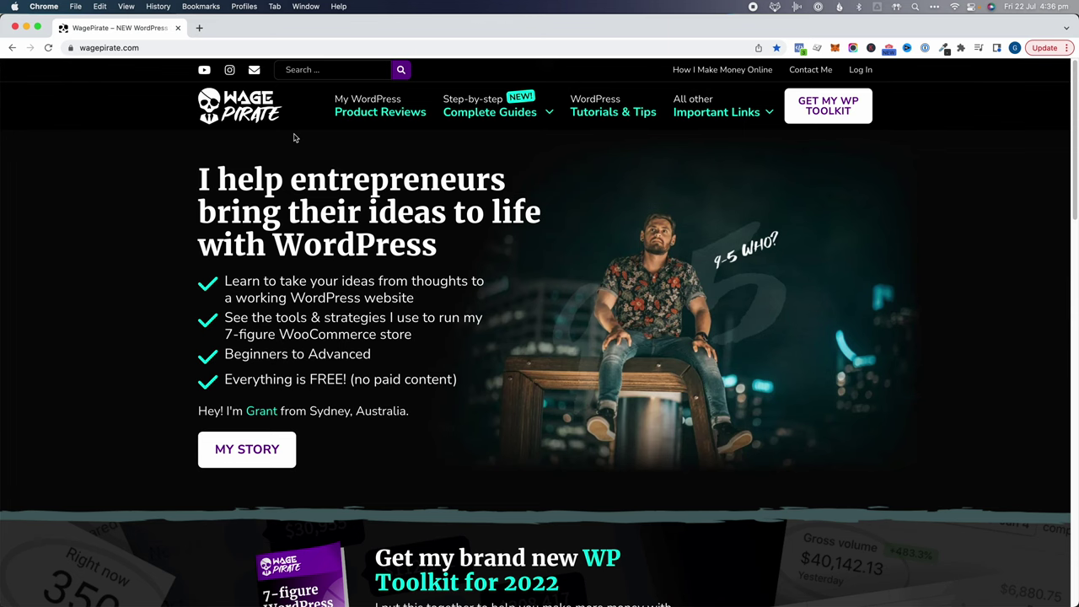
# Inspect the How-to Guides and Posts page in DevTools and examine its body class.
pyautogui.click(604, 110)
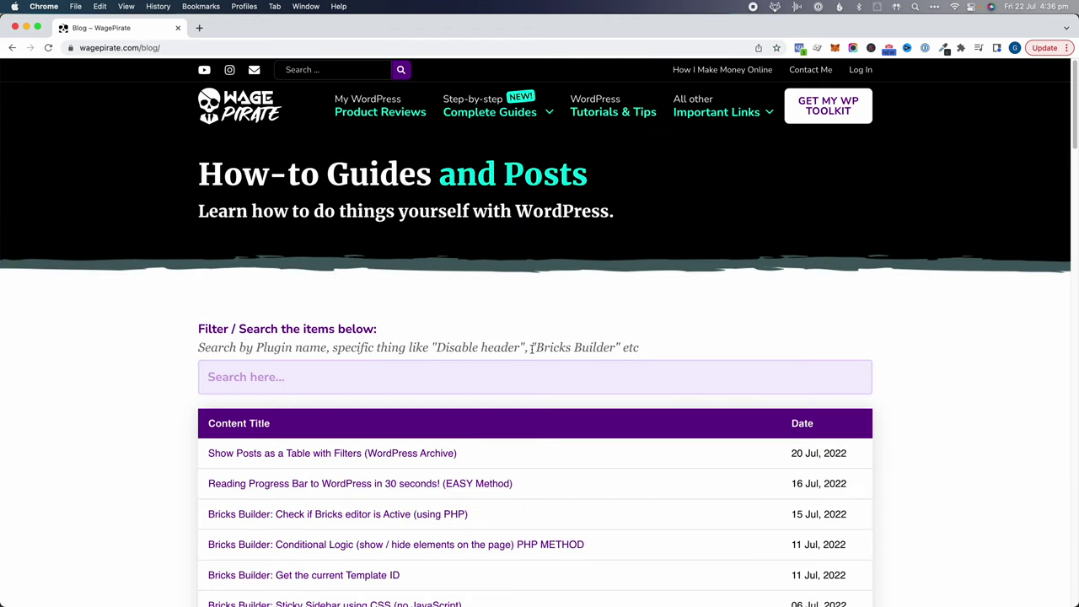
pyautogui.scroll(-4, 488, 365)
pyautogui.rightClick(486, 296)
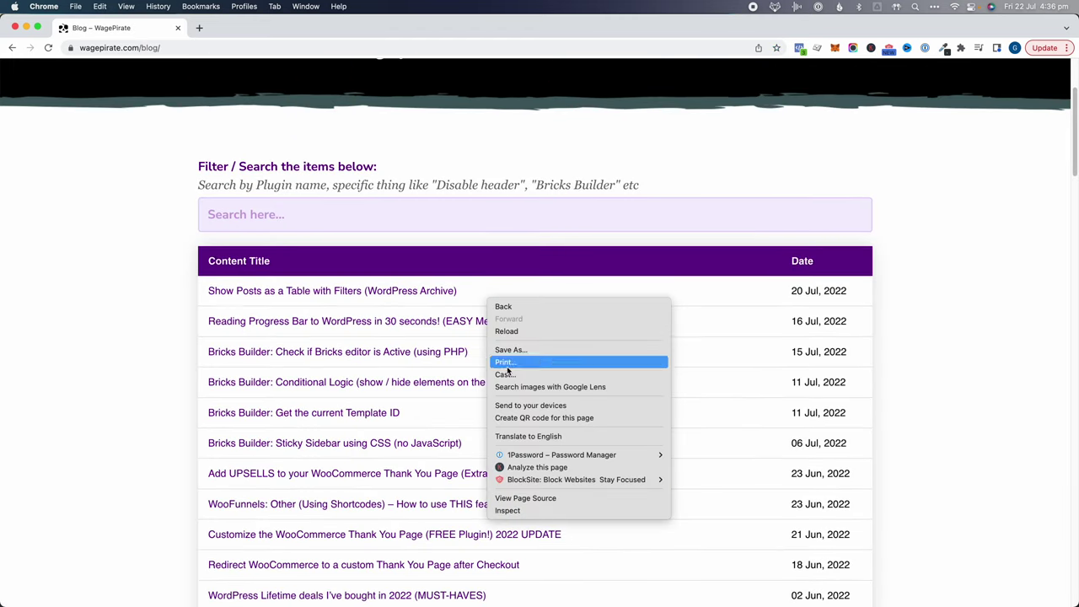
pyautogui.click(508, 510)
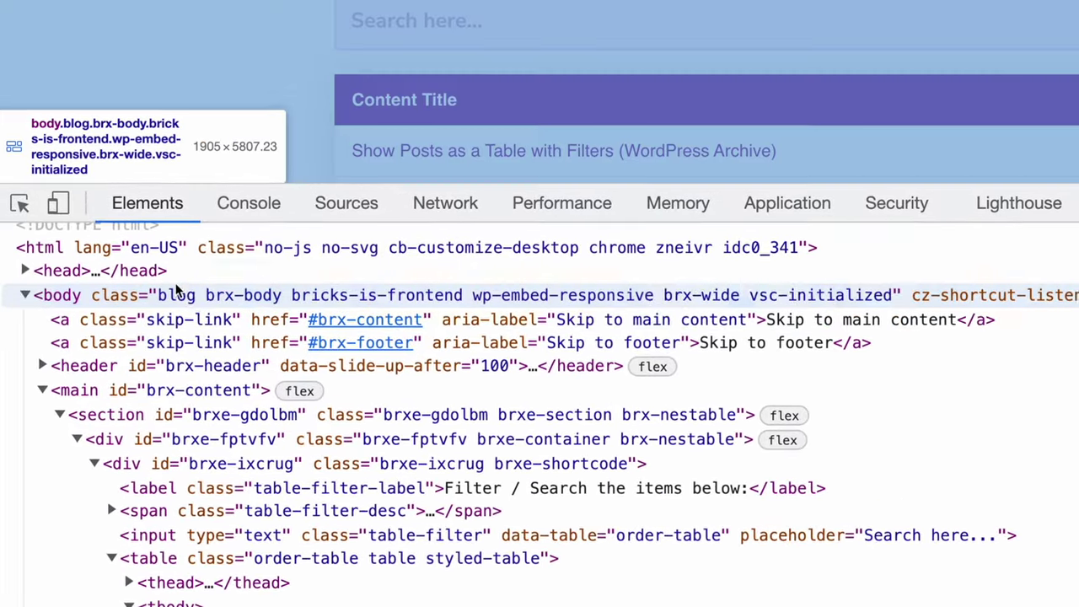
pyautogui.doubleClick(175, 294)
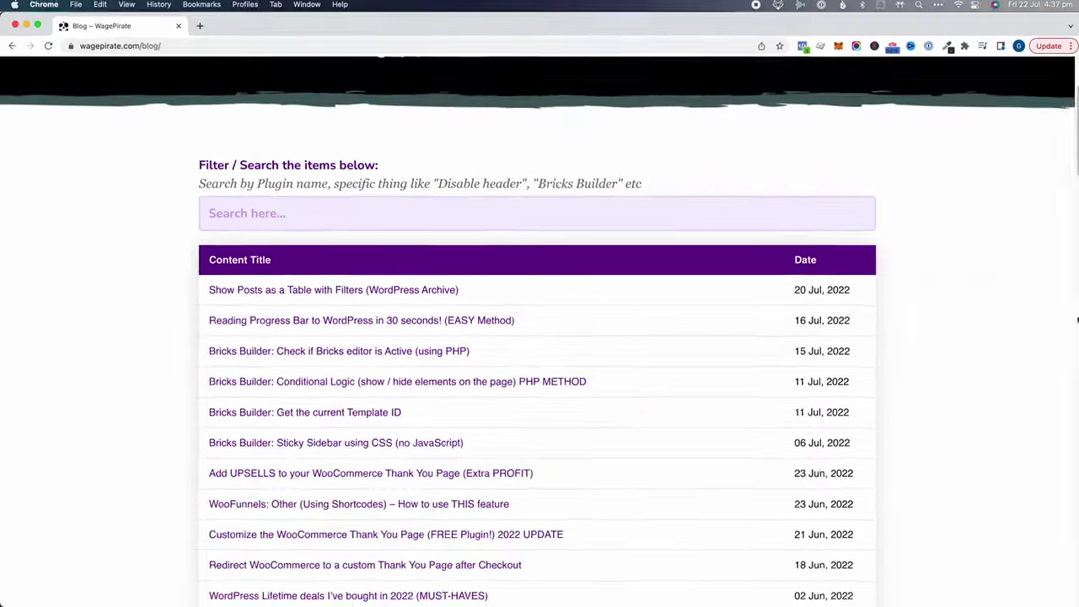
# Inspect the Product Reviews page and select the wp_review part of its body class.
pyautogui.scroll(4, 552, 225)
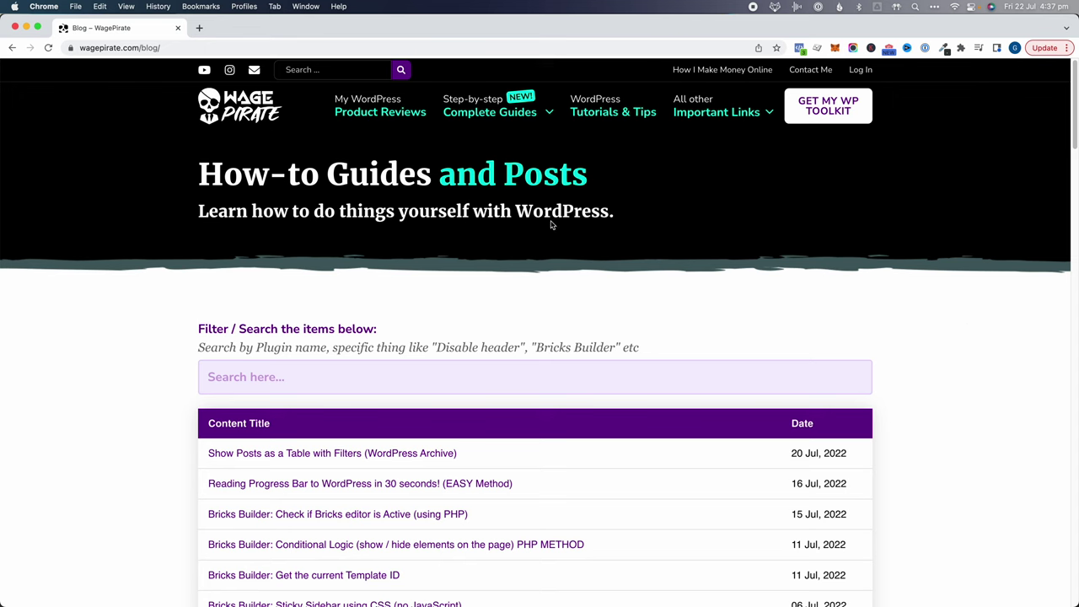
pyautogui.click(374, 108)
pyautogui.scroll(-3, 403, 314)
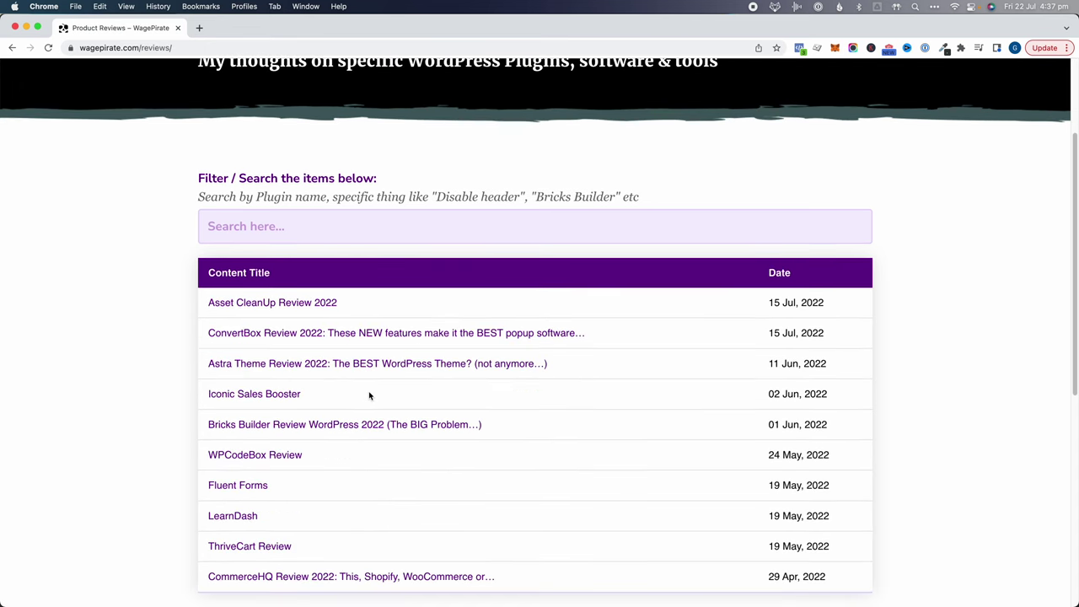
pyautogui.rightClick(434, 285)
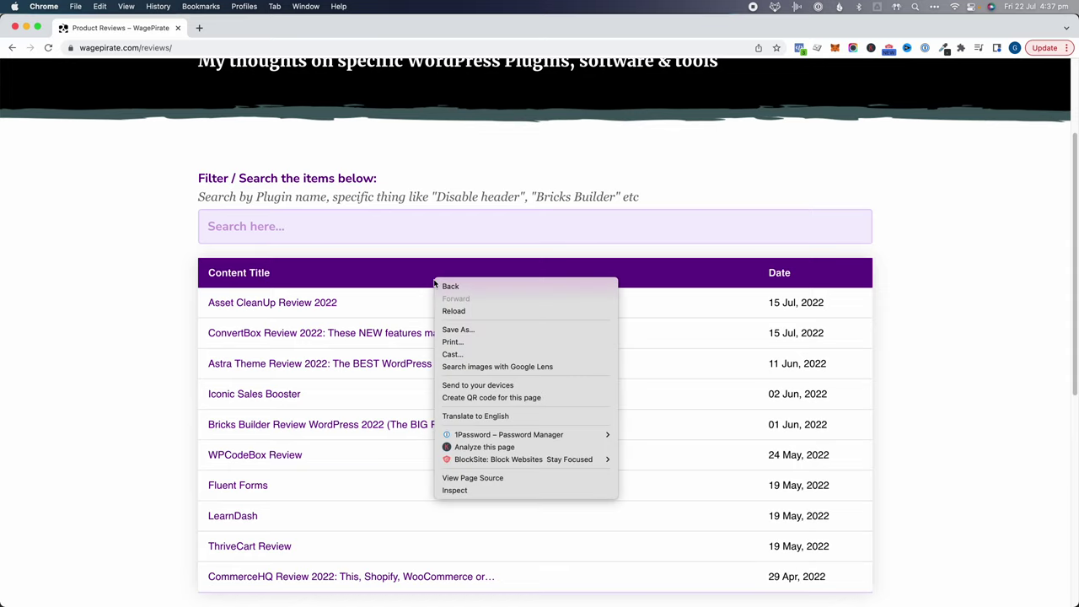
pyautogui.click(477, 492)
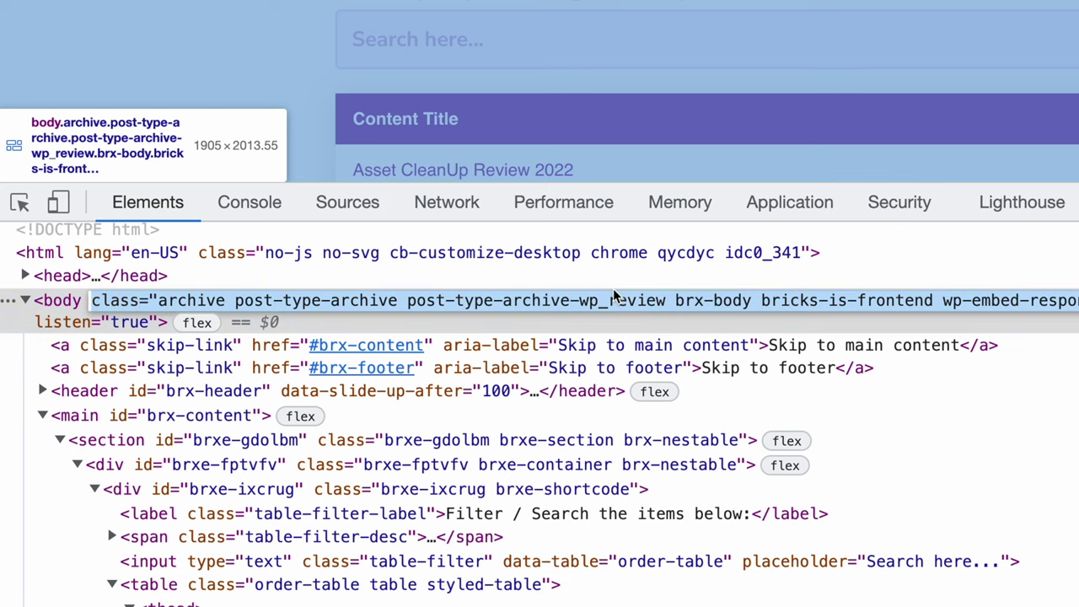
pyautogui.doubleClick(610, 302)
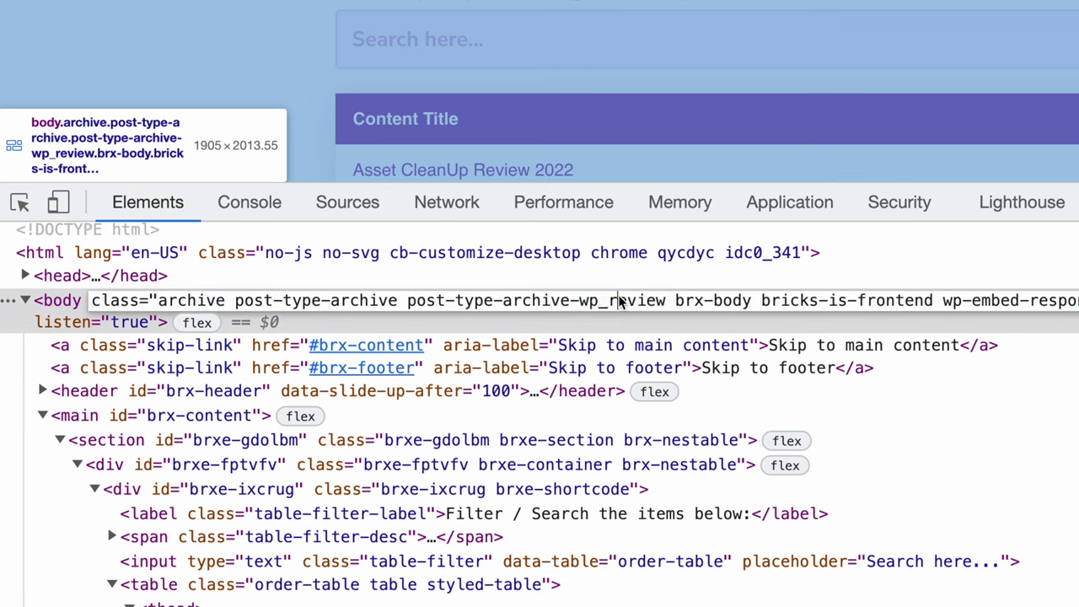
pyautogui.doubleClick(610, 302)
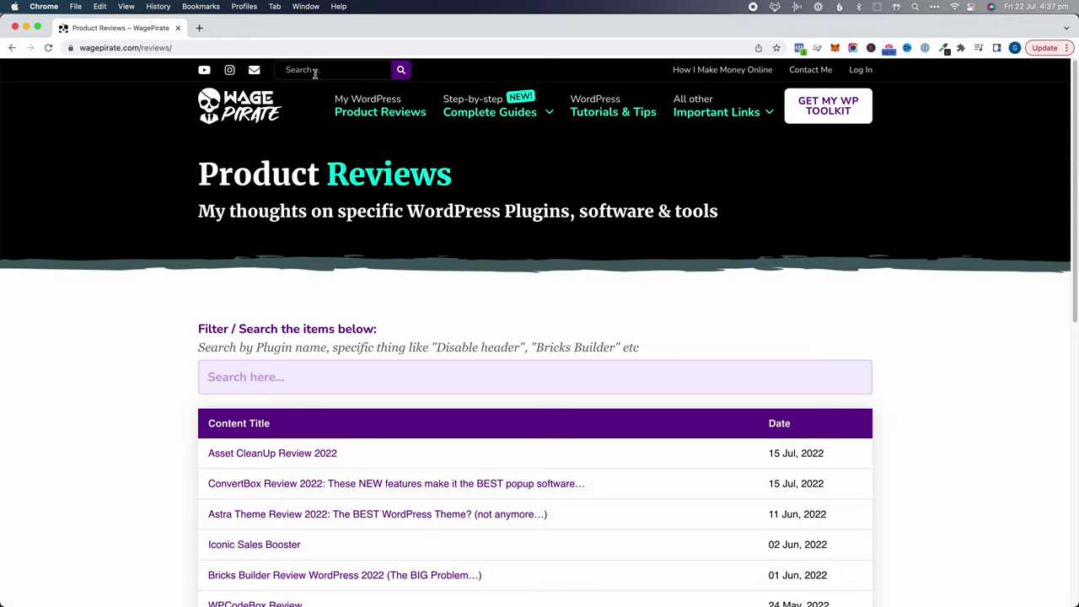
# Search the site for 'brick' and inspect the results page's search-results body class.
pyautogui.click(279, 72)
pyautogui.write('bricks')
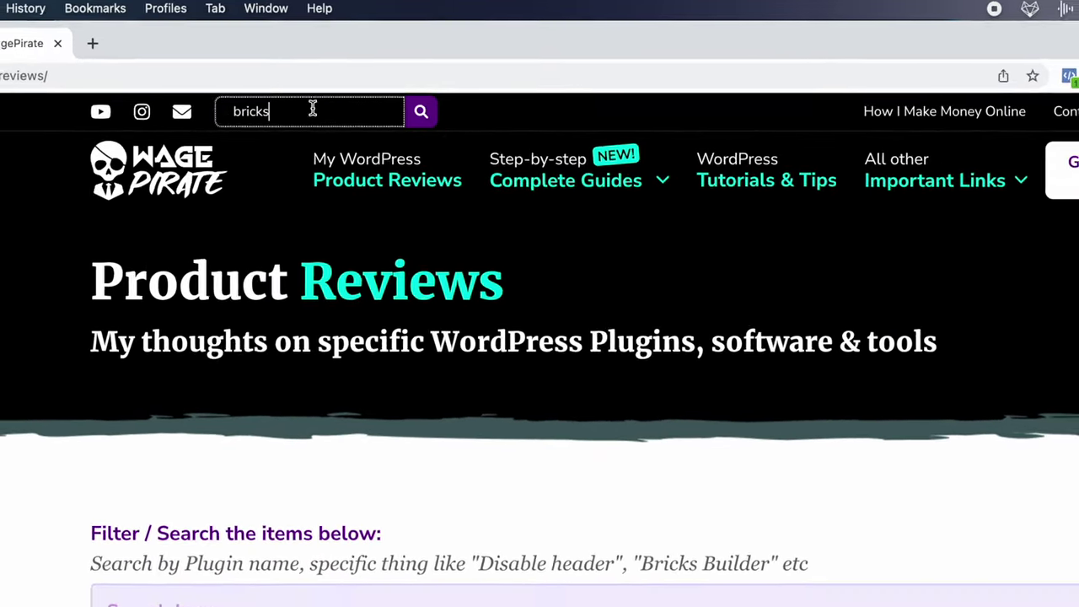
pyautogui.press('Return')
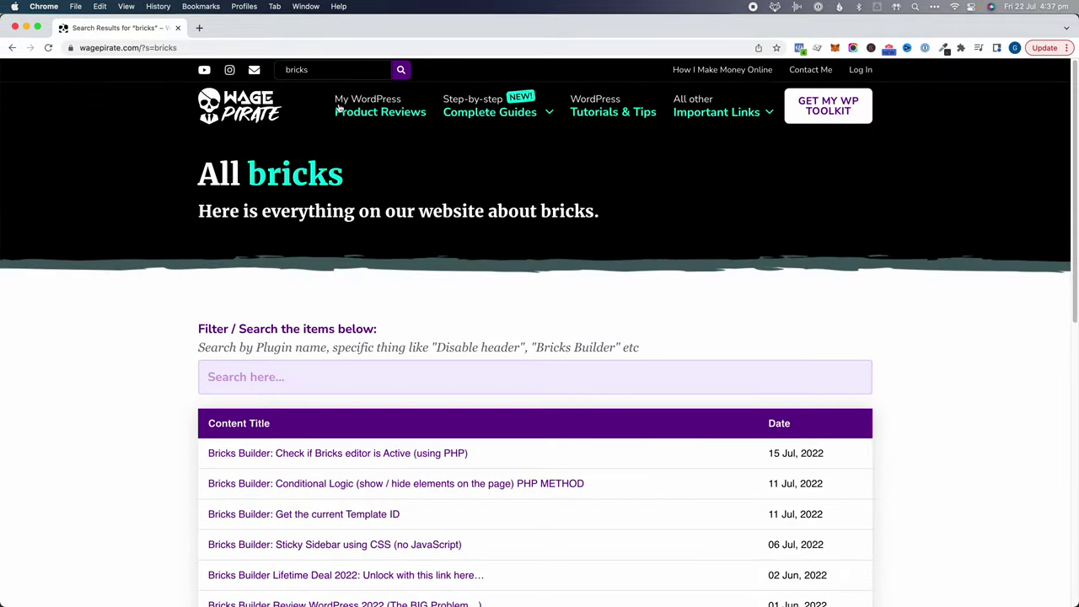
pyautogui.scroll(-3, 357, 207)
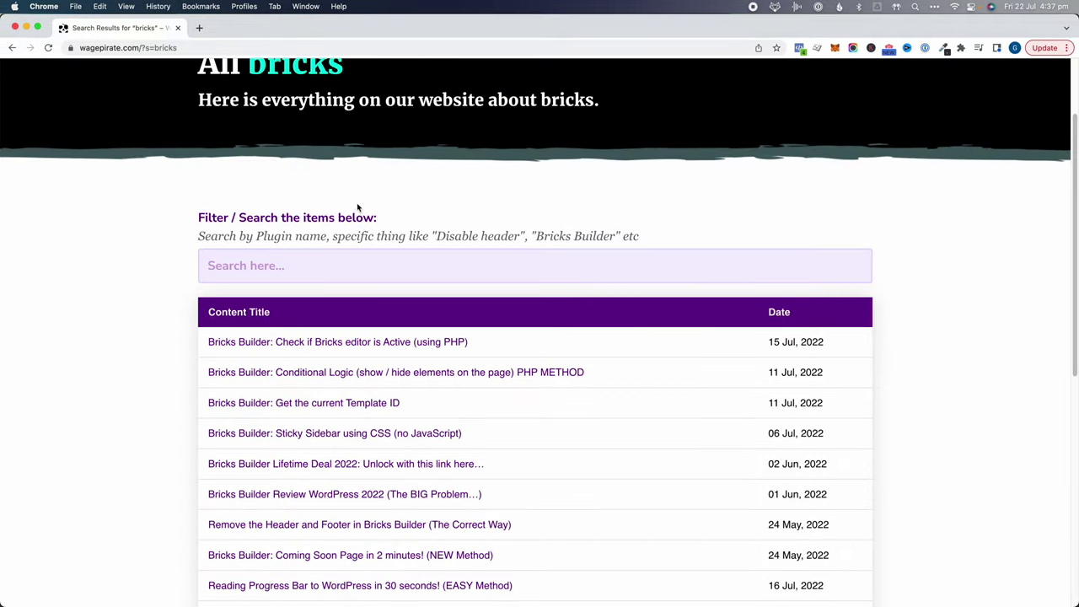
pyautogui.scroll(-4, 442, 315)
pyautogui.rightClick(460, 147)
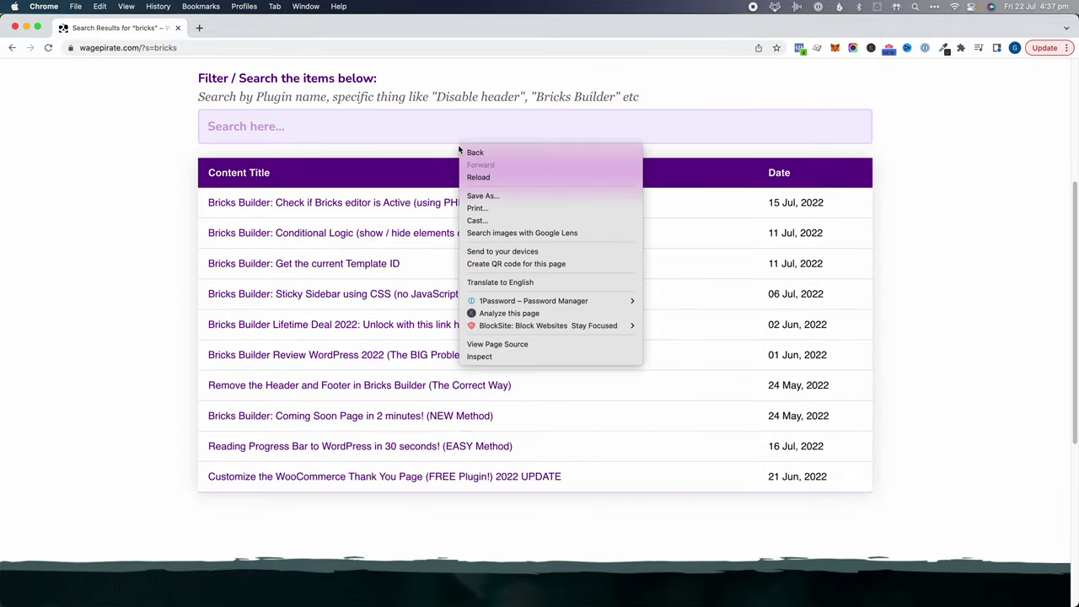
pyautogui.click(497, 355)
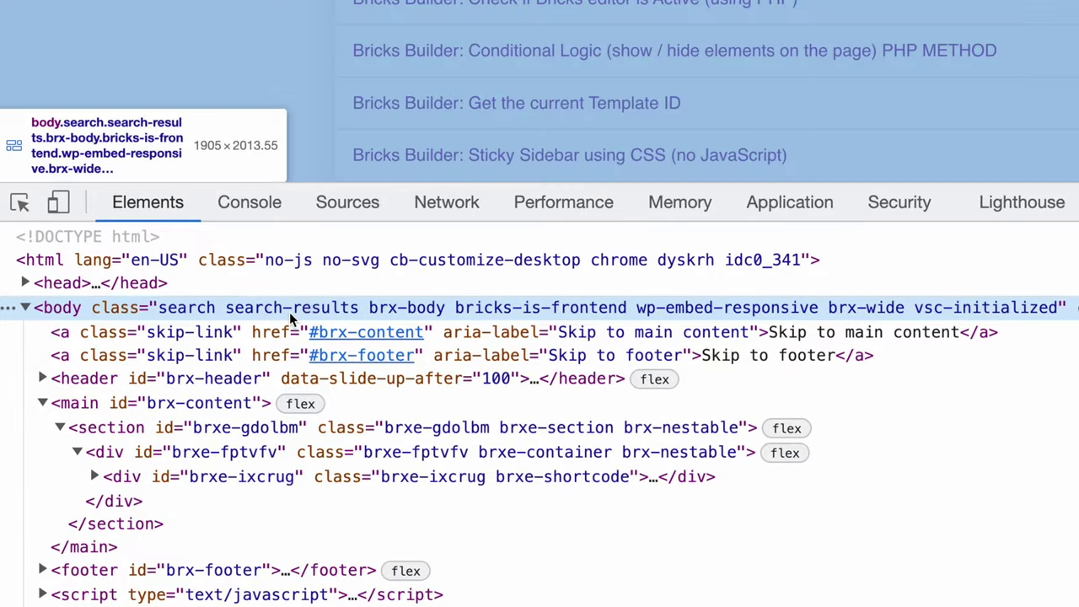
pyautogui.doubleClick(159, 381)
pyautogui.moveTo(245, 308); pyautogui.dragTo(340, 308)
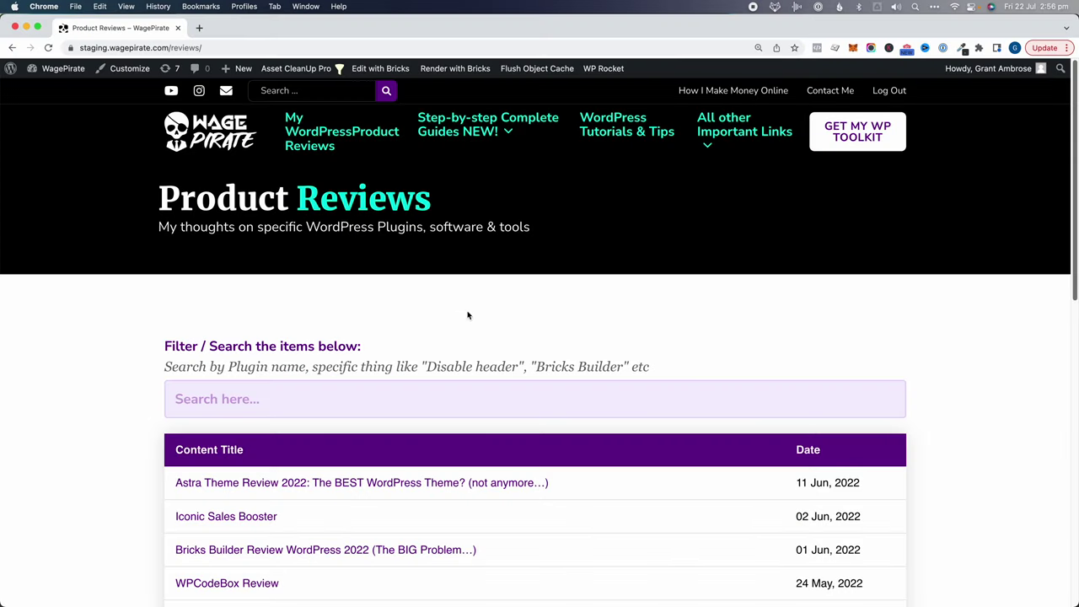
# Open the Product Reviews post type in CPT UI's Edit Post Types page in a new admin tab.
pyautogui.scroll(-1, 433, 207)
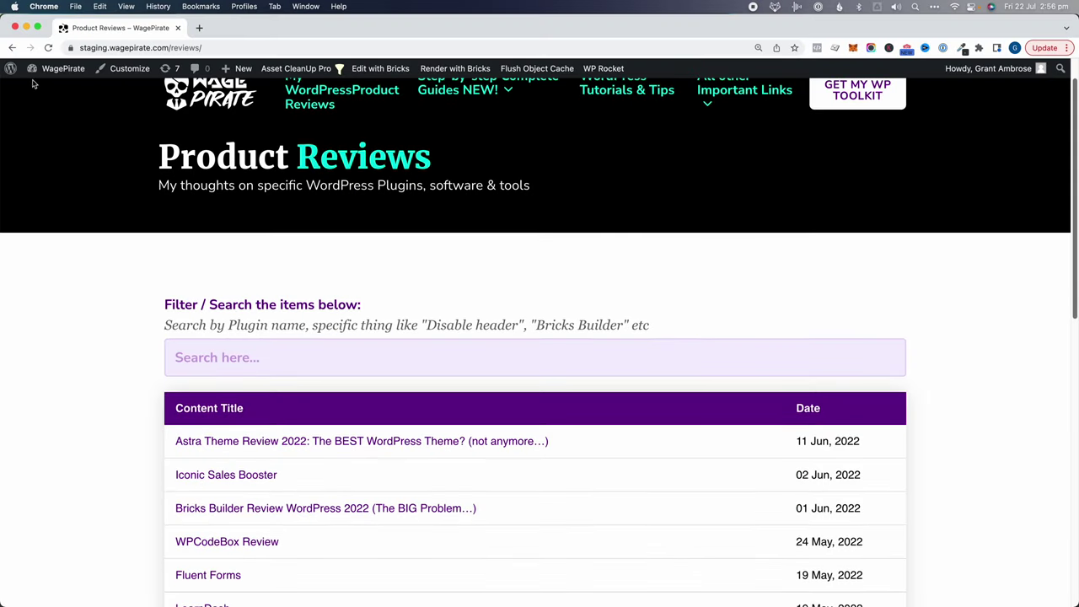
pyautogui.keyDown('super'); pyautogui.click(66, 71); pyautogui.keyUp('super')
pyautogui.click(242, 30)
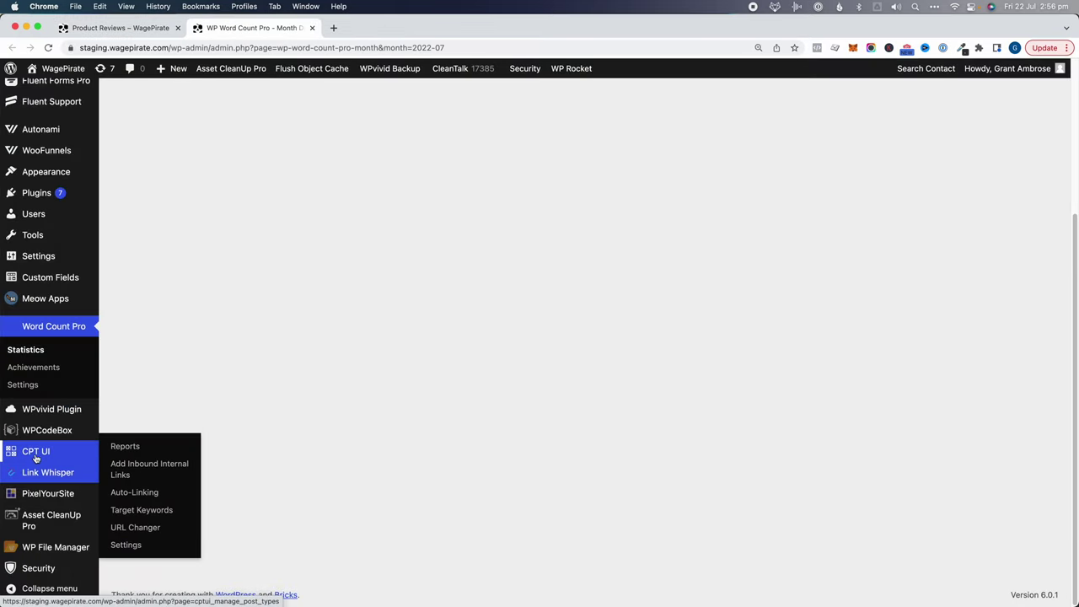
pyautogui.moveTo(35, 454)
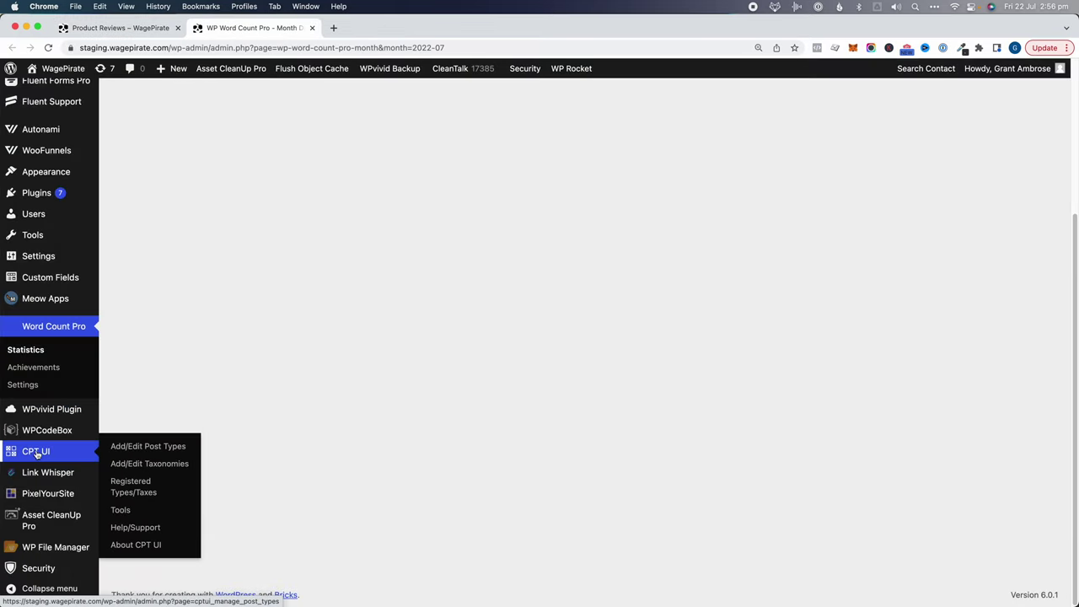
pyautogui.keyDown('super'); pyautogui.click(146, 448); pyautogui.keyUp('super')
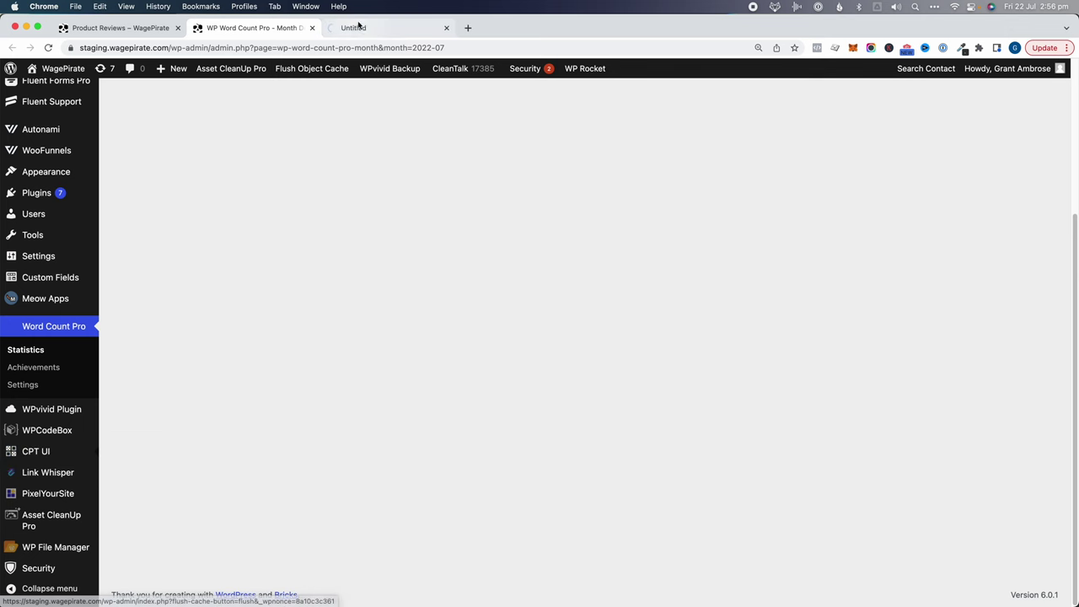
pyautogui.click(363, 30)
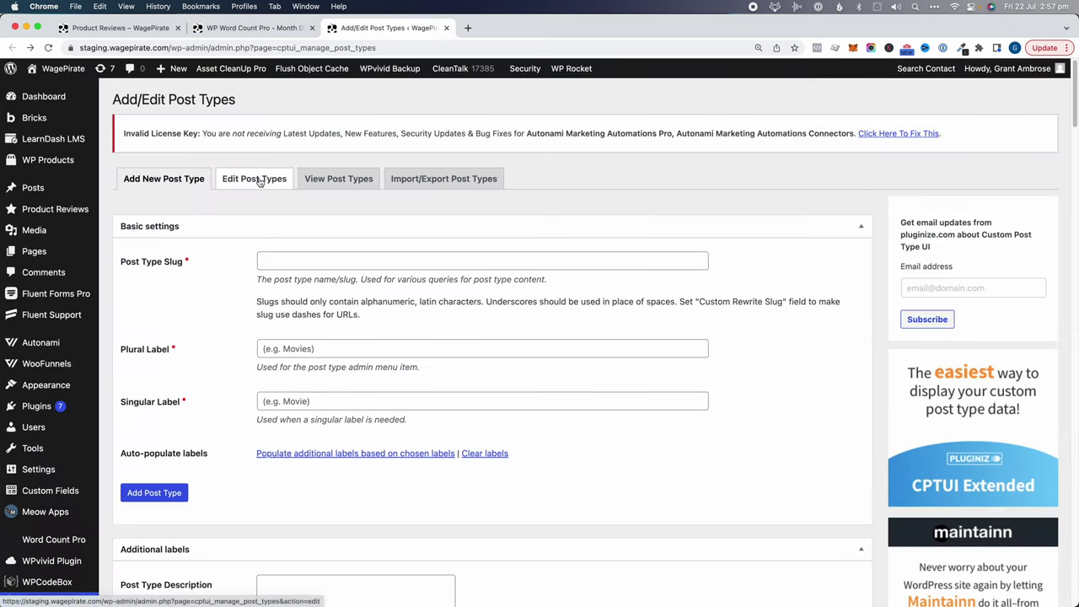
pyautogui.click(269, 180)
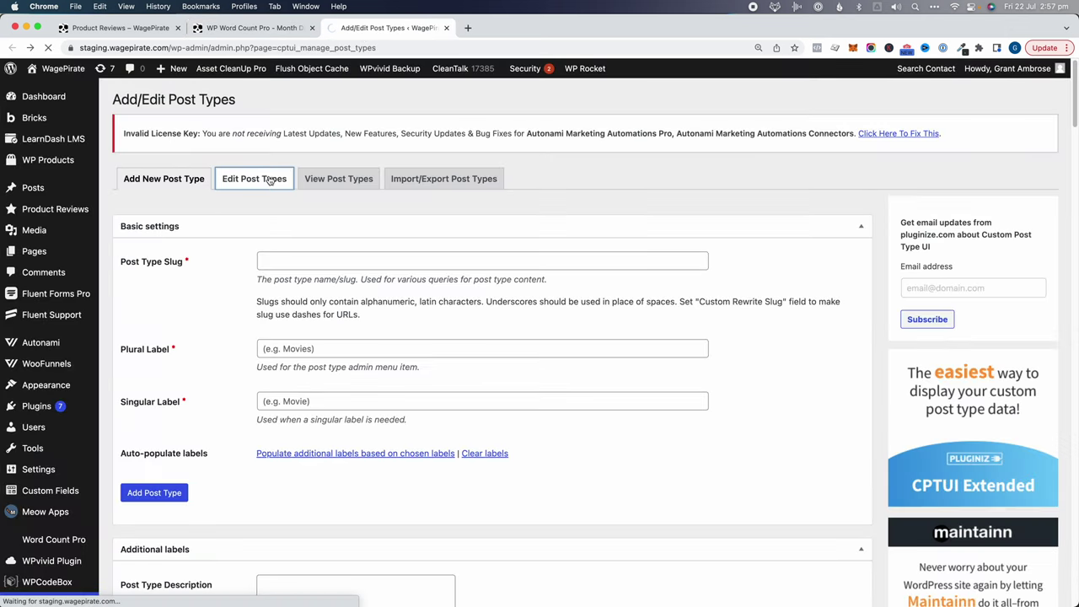
pyautogui.click(175, 195)
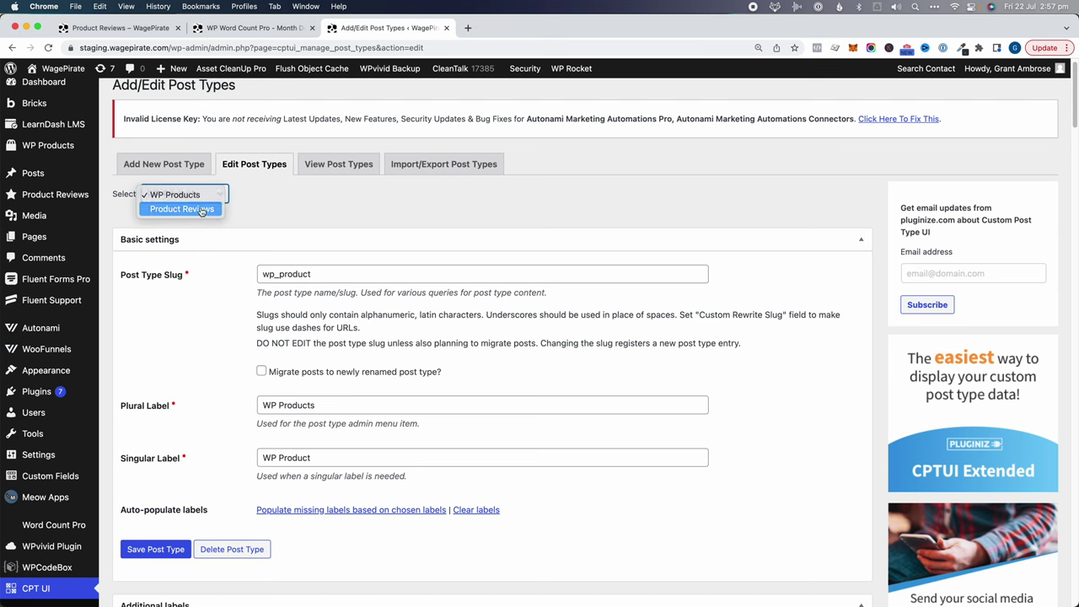
pyautogui.click(202, 210)
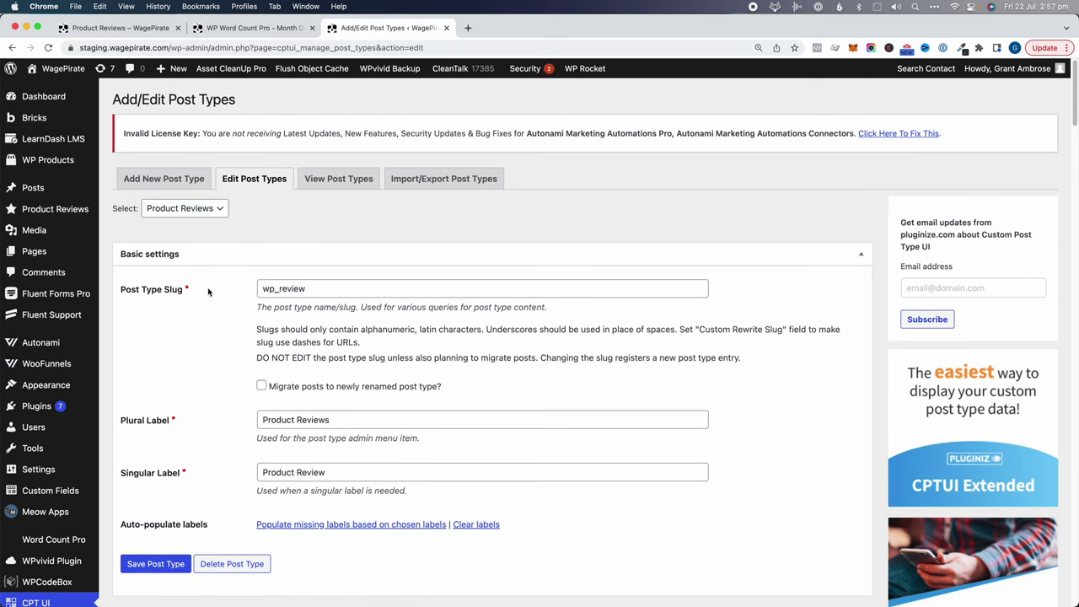
# Check the wp_review slug and find the Has Archive setting on the page.
pyautogui.moveTo(267, 289); pyautogui.dragTo(328, 305)
pyautogui.scroll(-5, 292, 399)
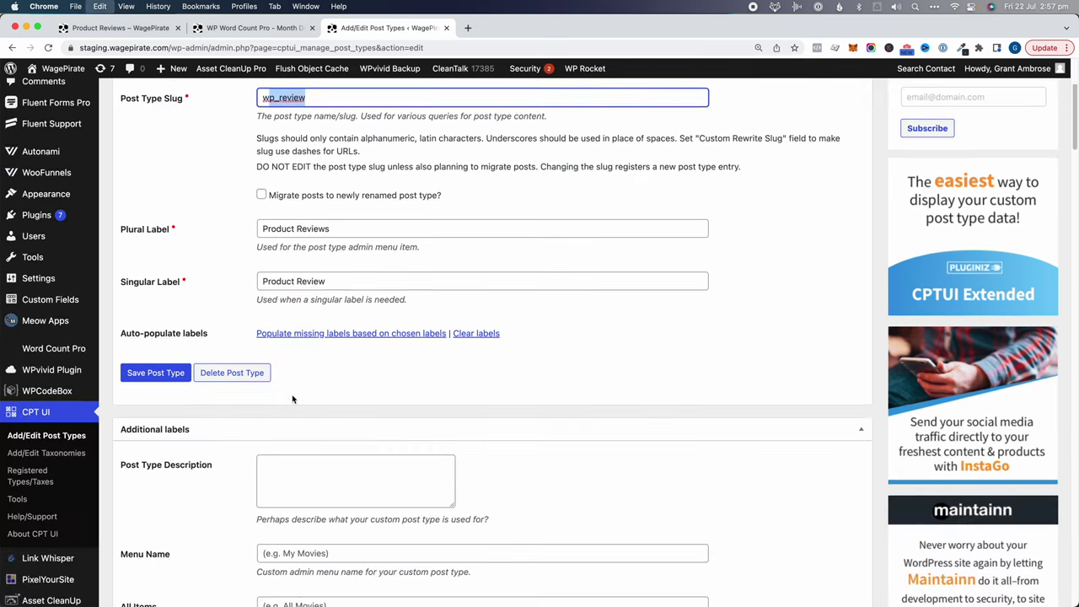
pyautogui.press('super+f')
pyautogui.write('archive')
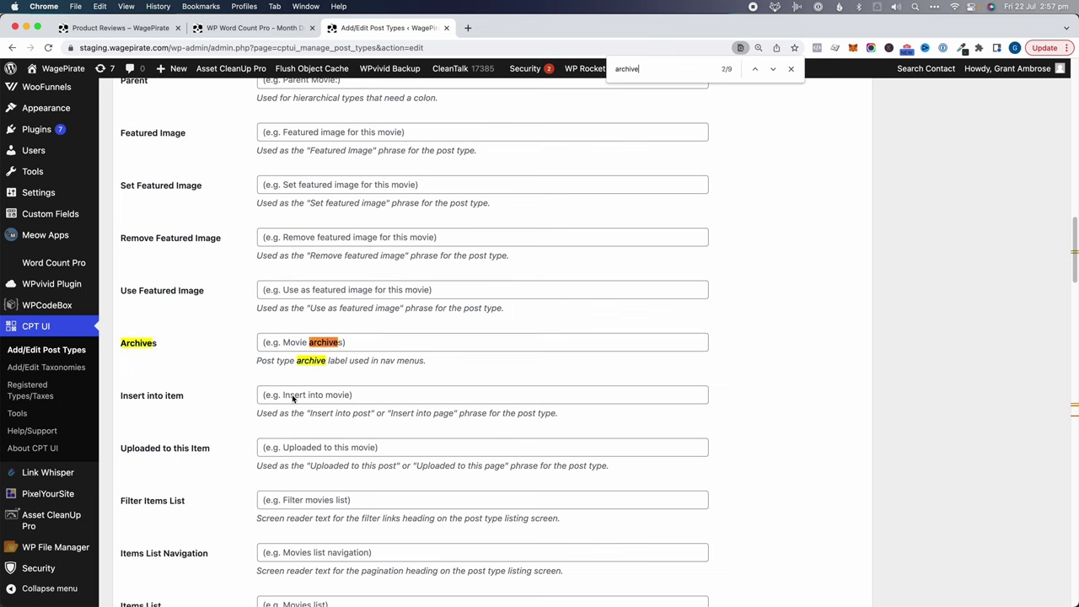
pyautogui.press('Return')
pyautogui.press('Return')
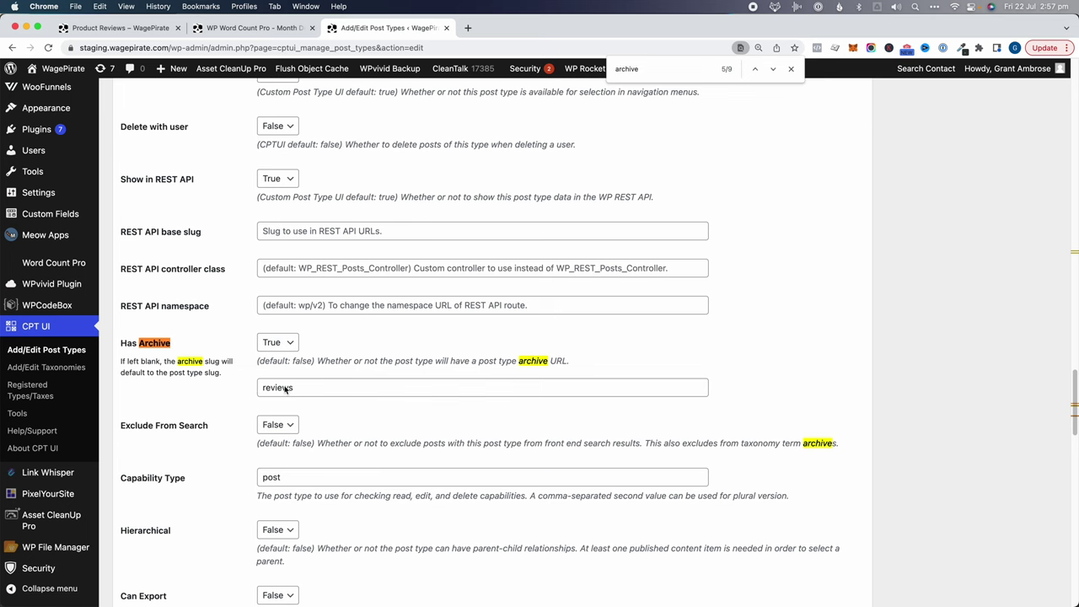
# Open All Product Reviews from the sidebar.
pyautogui.scroll(5, 285, 389)
pyautogui.moveTo(41, 138)
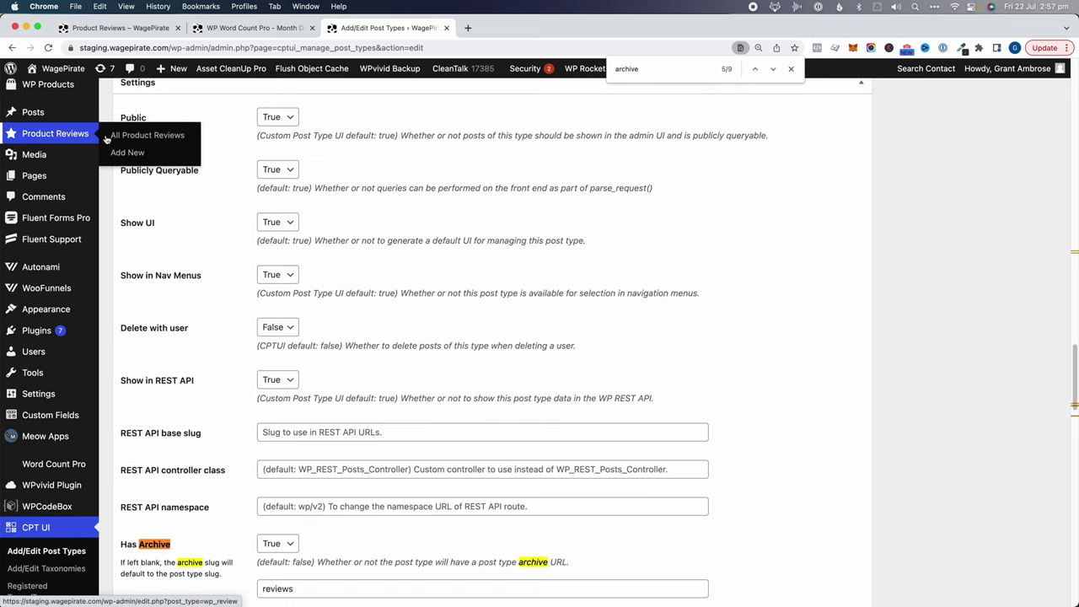
pyautogui.click(139, 136)
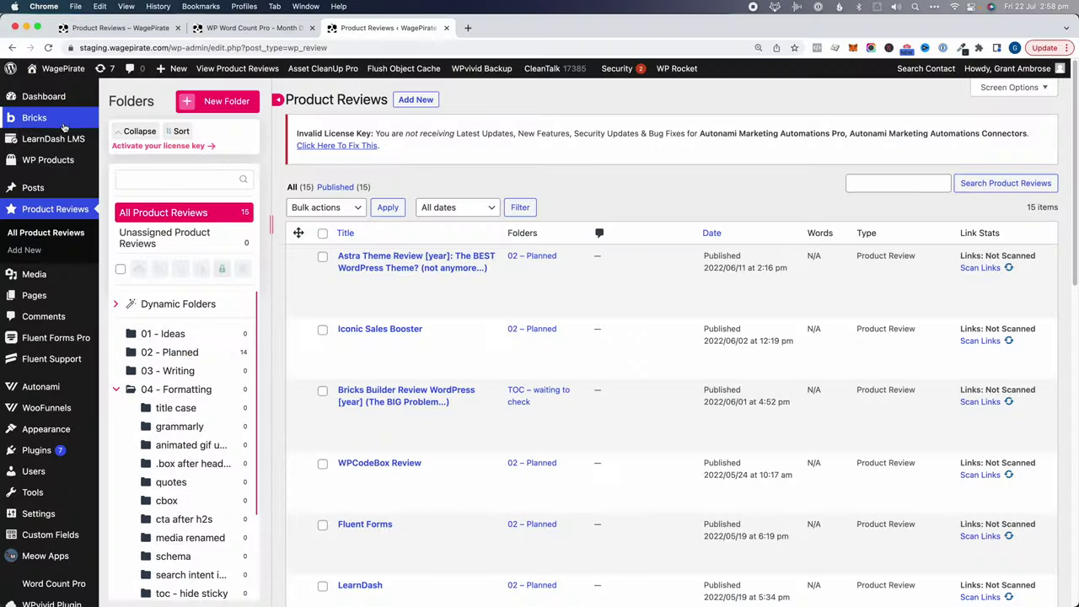
pyautogui.moveTo(40, 124)
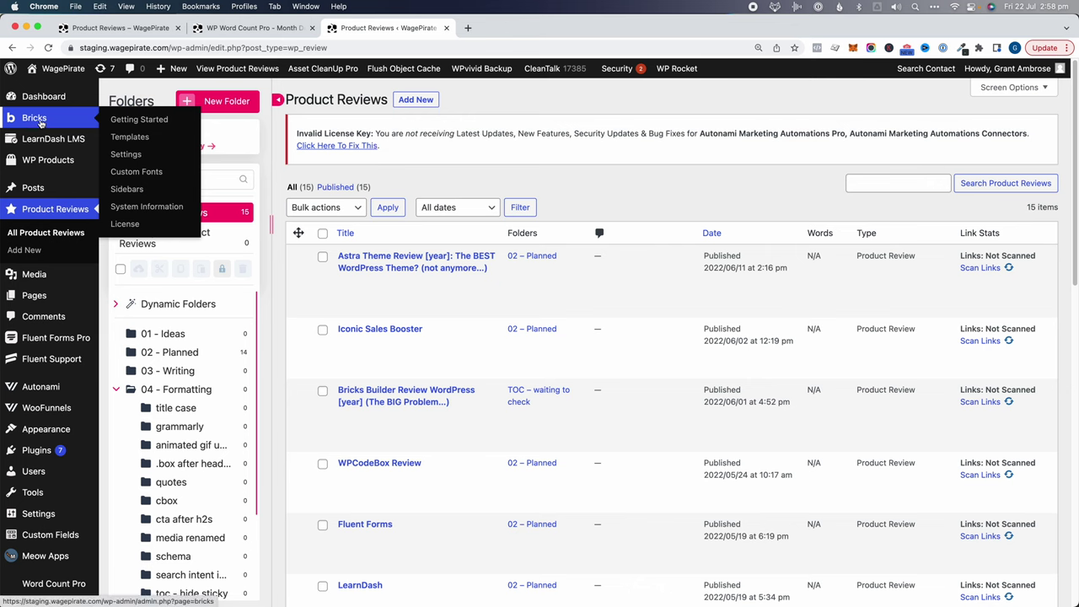
# Create and publish a new Archive template titled 'Archive Default Template design'.
pyautogui.click(142, 142)
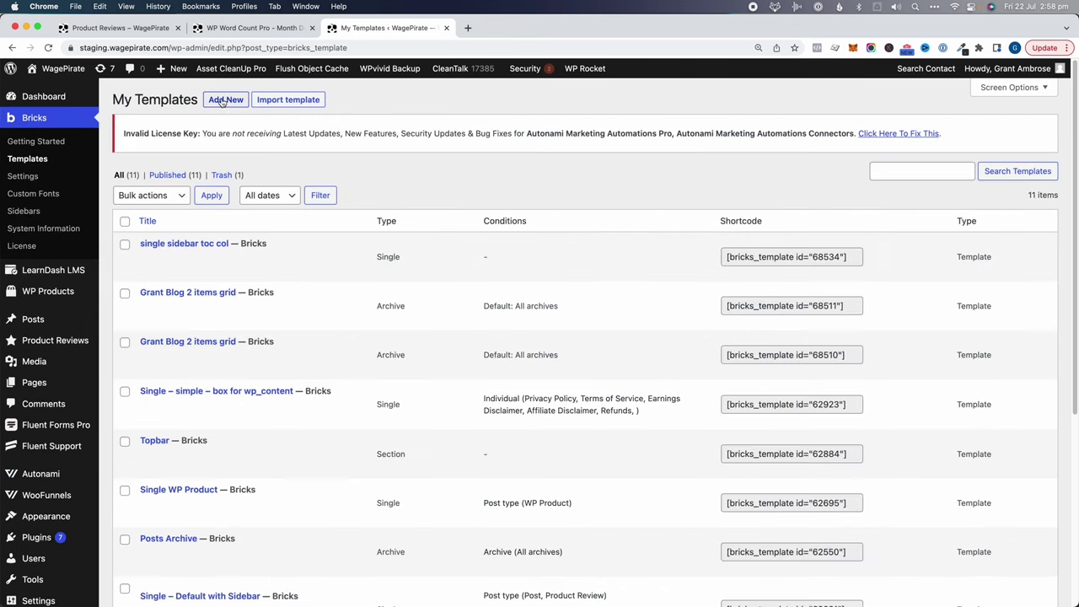
pyautogui.click(224, 99)
pyautogui.write('Archive Default Template design')
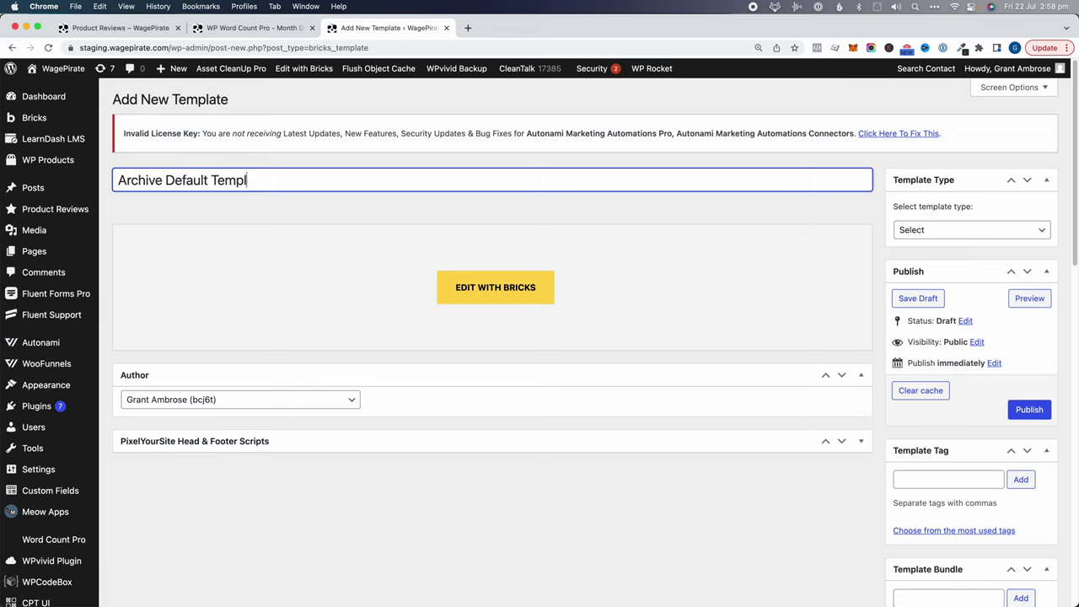
pyautogui.click(956, 229)
pyautogui.press('Escape')
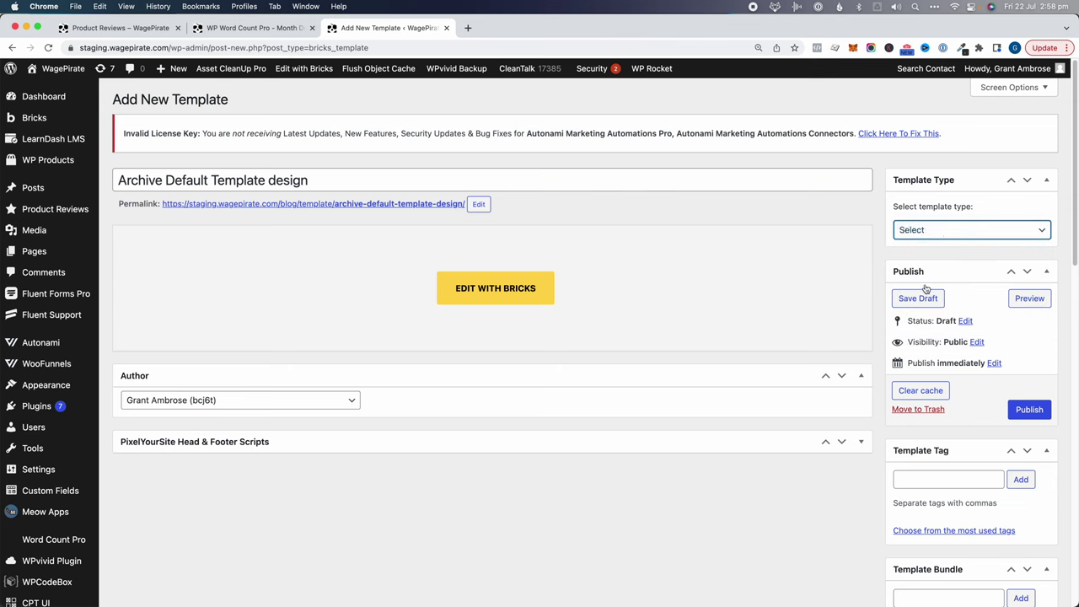
pyautogui.click(1029, 409)
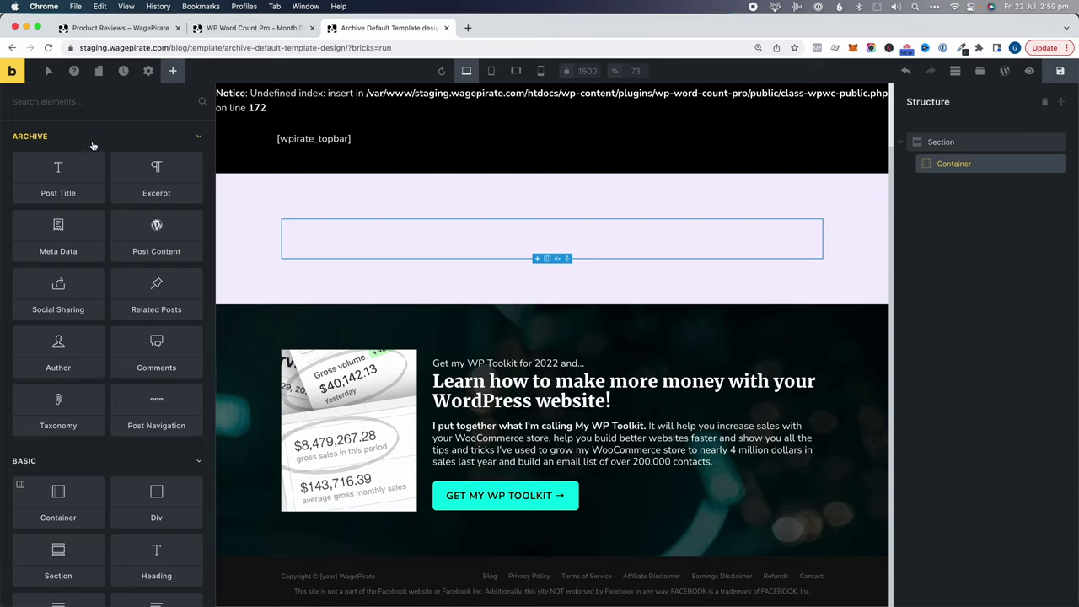
# Add a Div inside the Container and enable Use query loop on it.
pyautogui.write('div')
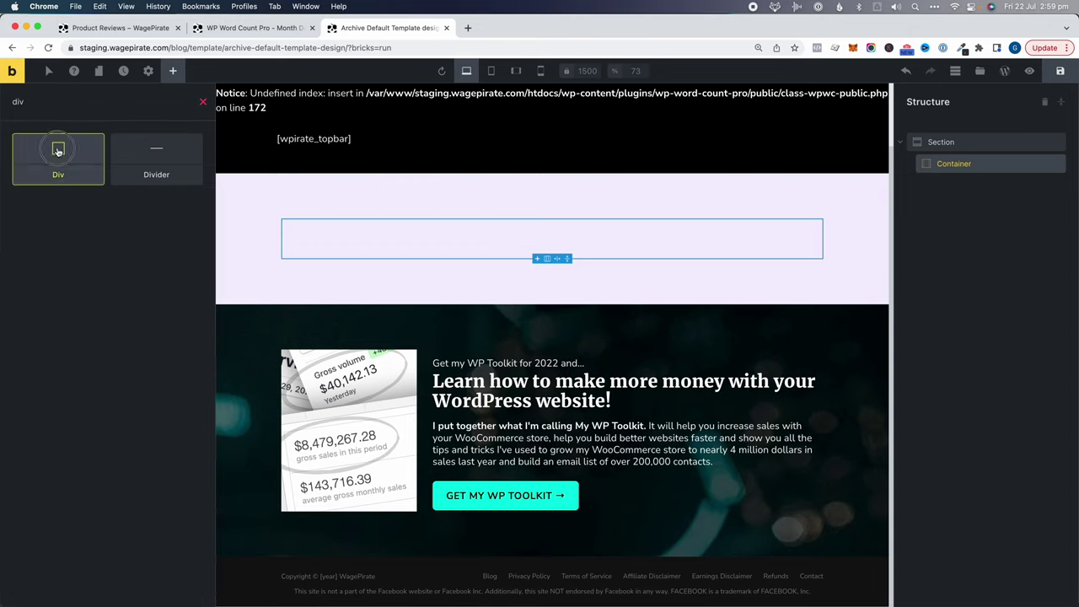
pyautogui.click(58, 158)
pyautogui.click(953, 185)
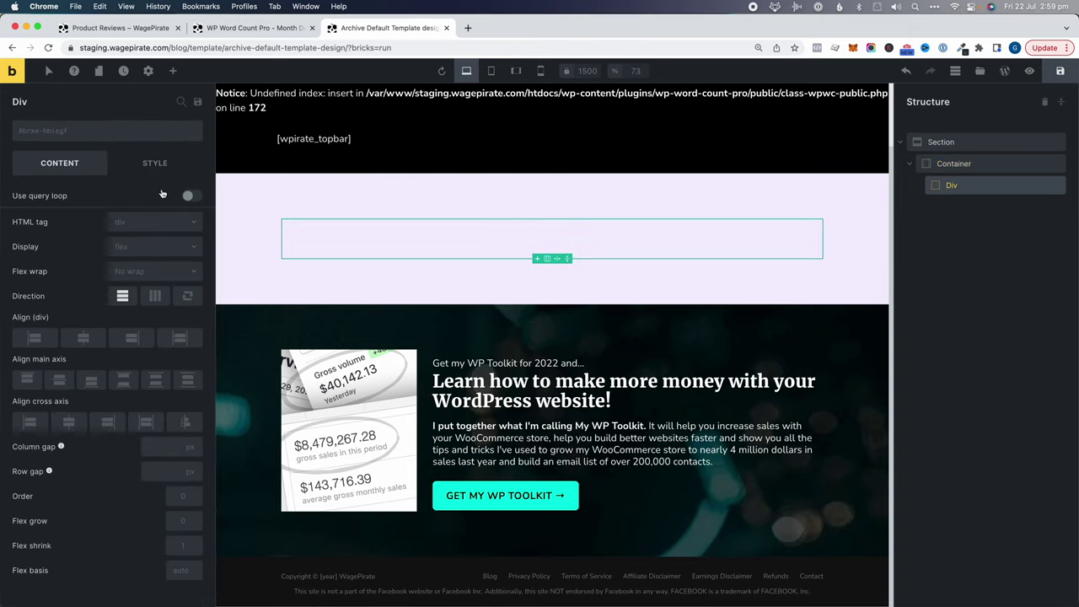
pyautogui.click(193, 196)
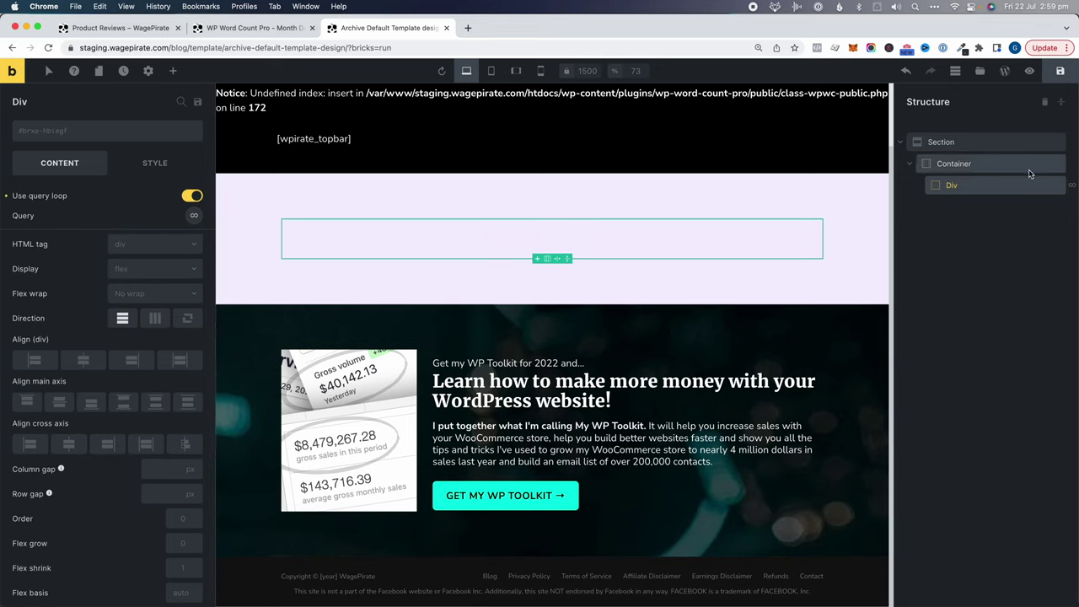
# Add Post Title and Excerpt elements inside the query-loop Div.
pyautogui.click(172, 73)
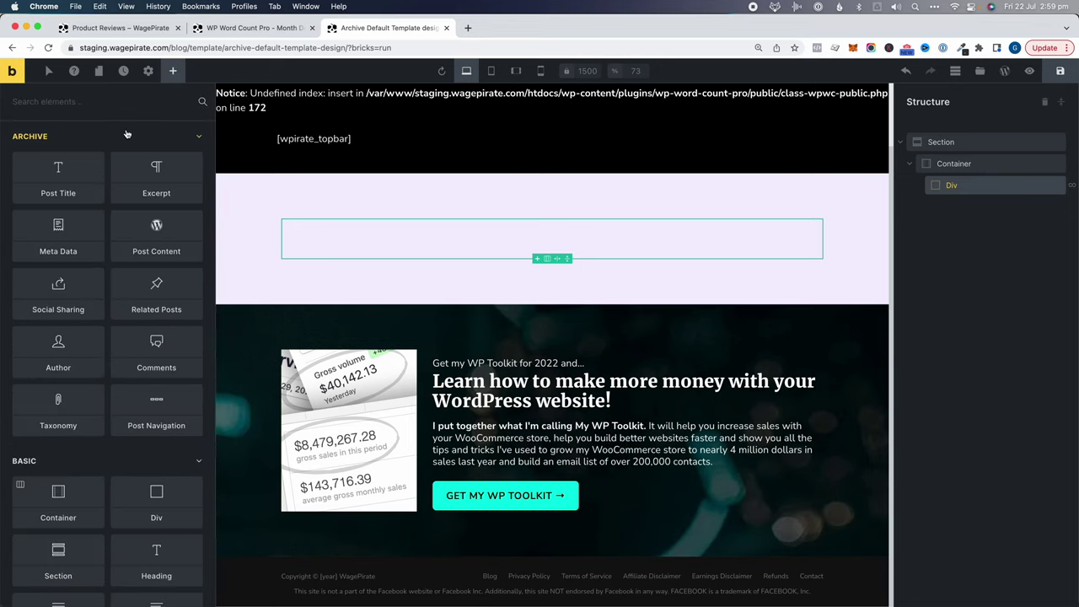
pyautogui.click(86, 168)
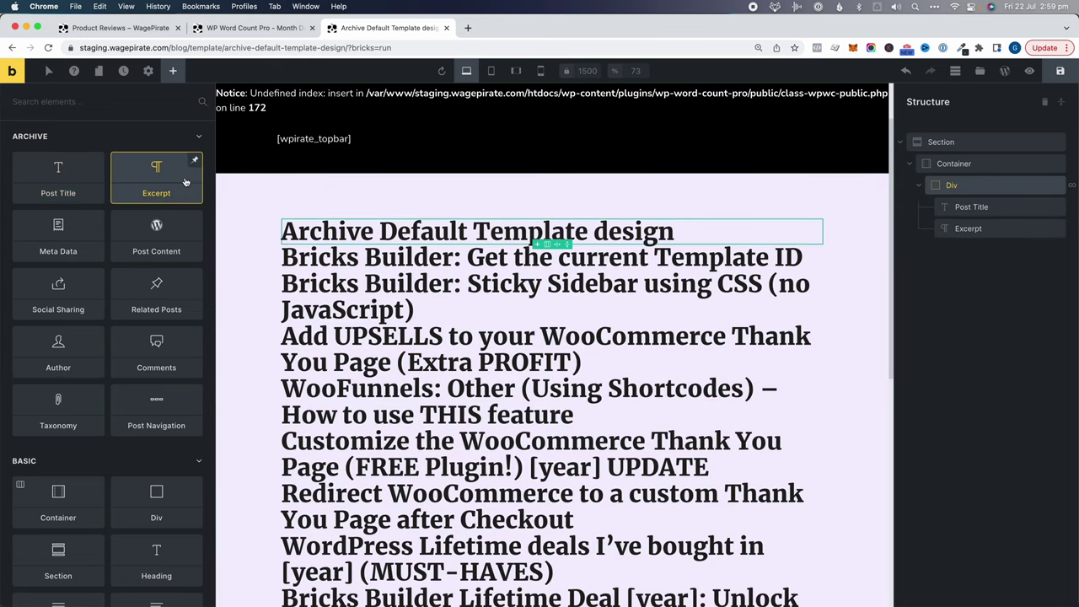
pyautogui.click(185, 182)
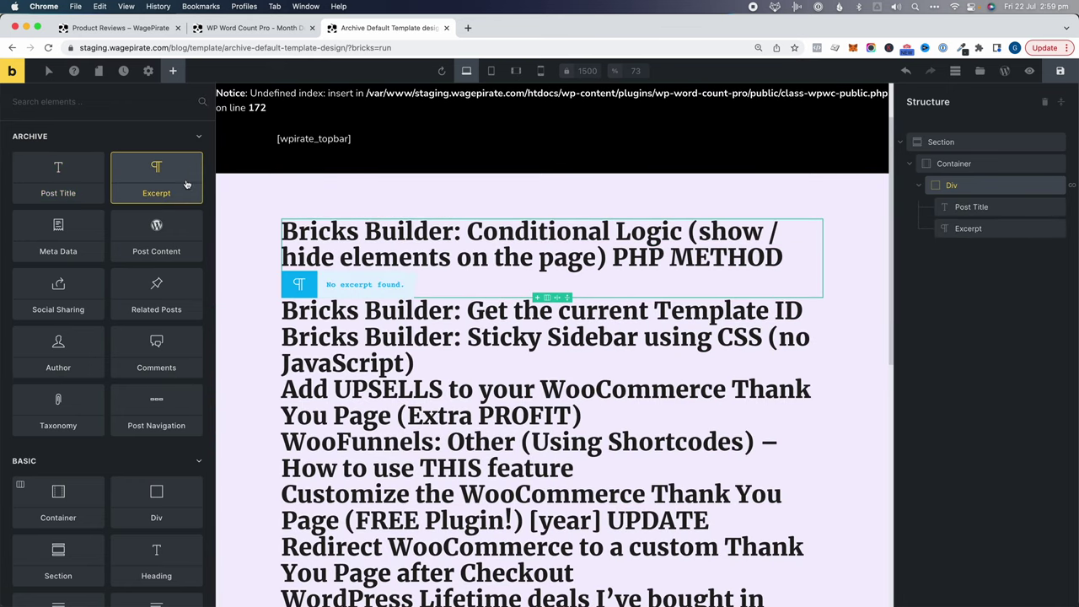
pyautogui.click(101, 101)
pyautogui.write('rea')
pyautogui.press('BackSpace')
pyautogui.press('BackSpace')
pyautogui.press('BackSpace')
pyautogui.press('BackSpace')
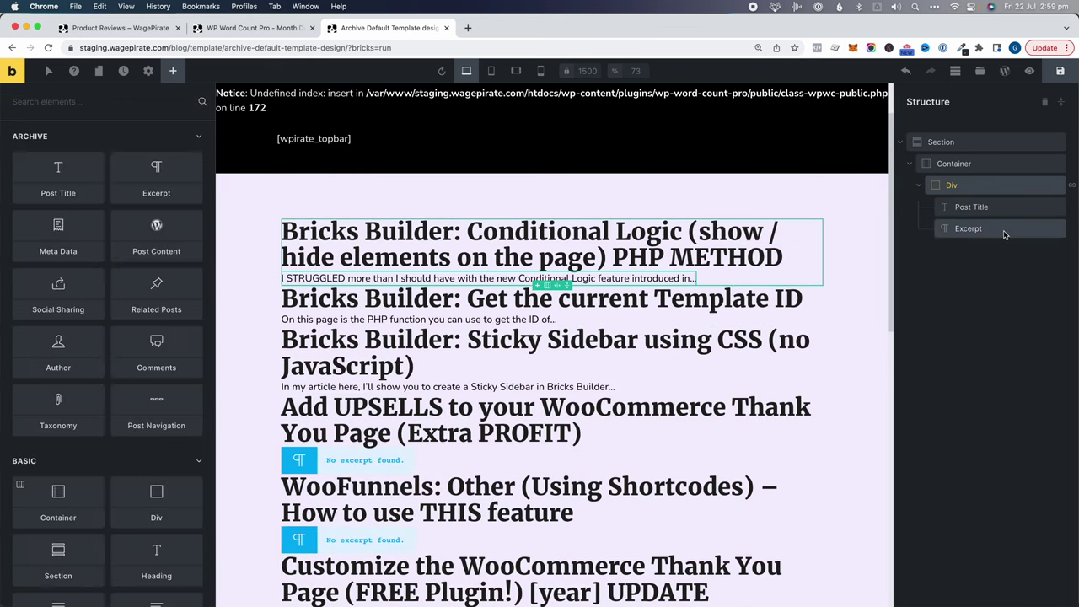
pyautogui.click(1003, 230)
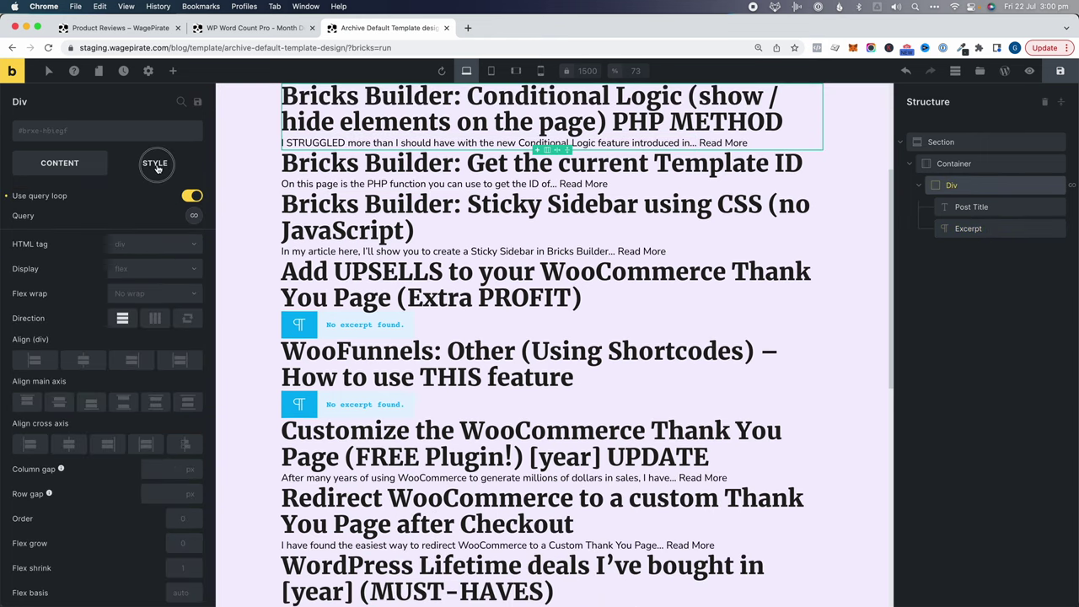
pyautogui.click(156, 163)
# Give the looped post Div 50 px padding on all sides and a white background.
pyautogui.click(110, 207)
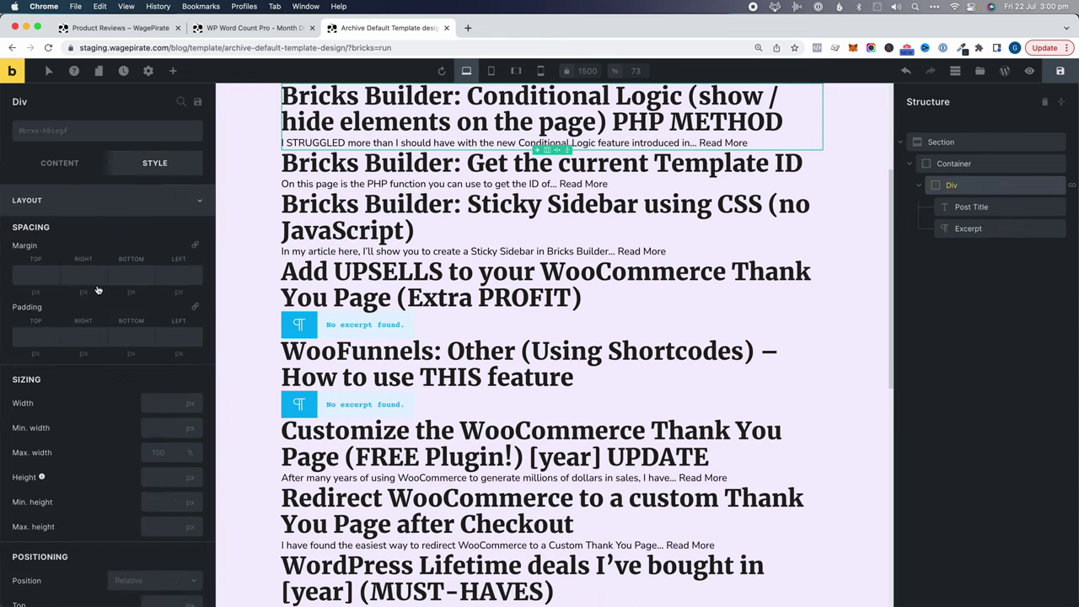
pyautogui.click(27, 334)
pyautogui.write('50')
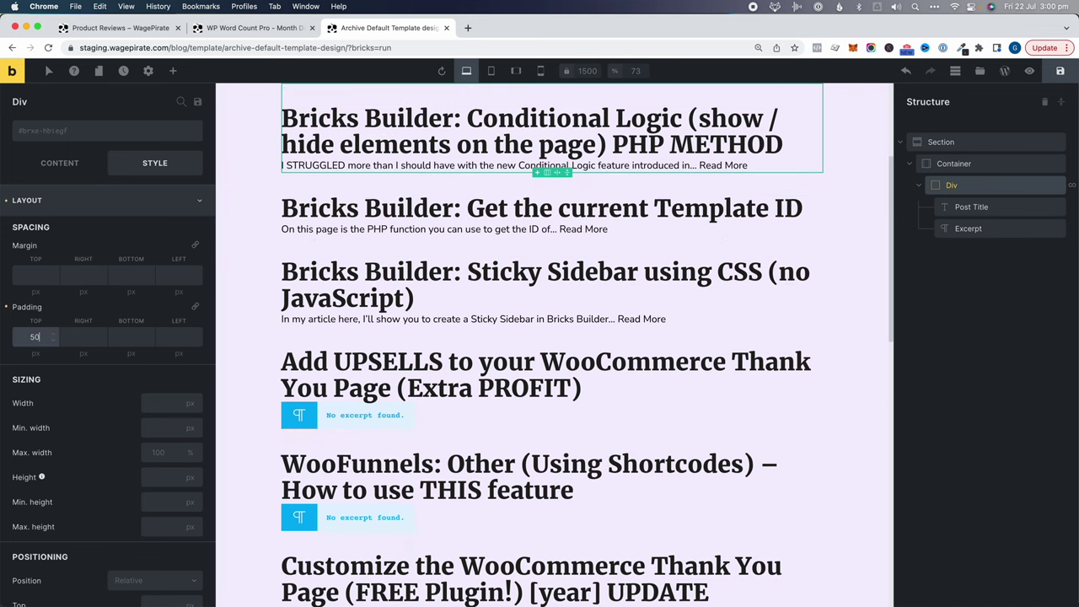
pyautogui.click(195, 306)
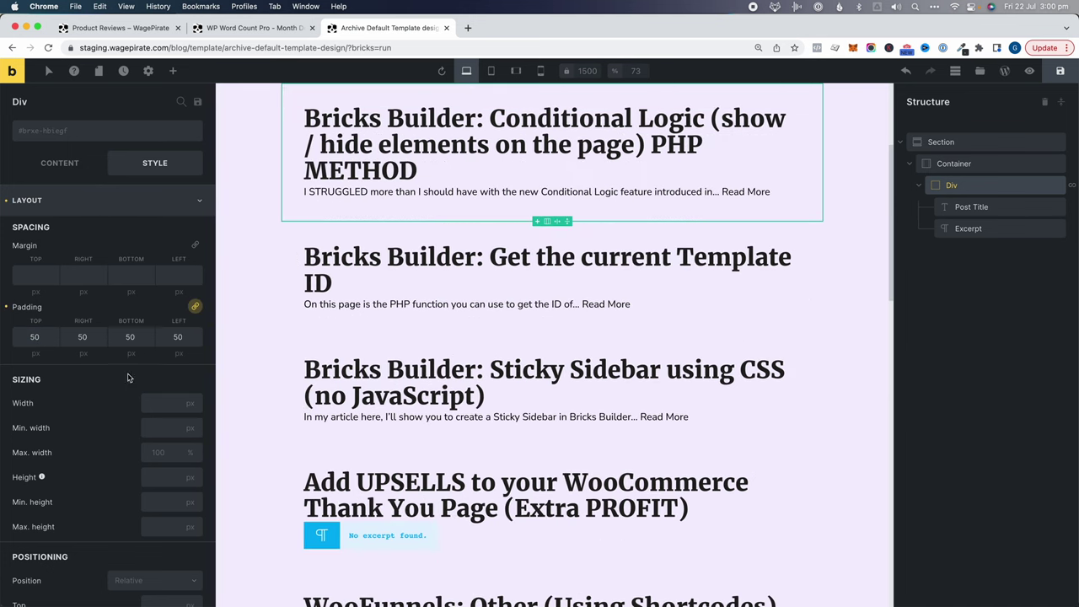
pyautogui.click(143, 200)
pyautogui.click(99, 263)
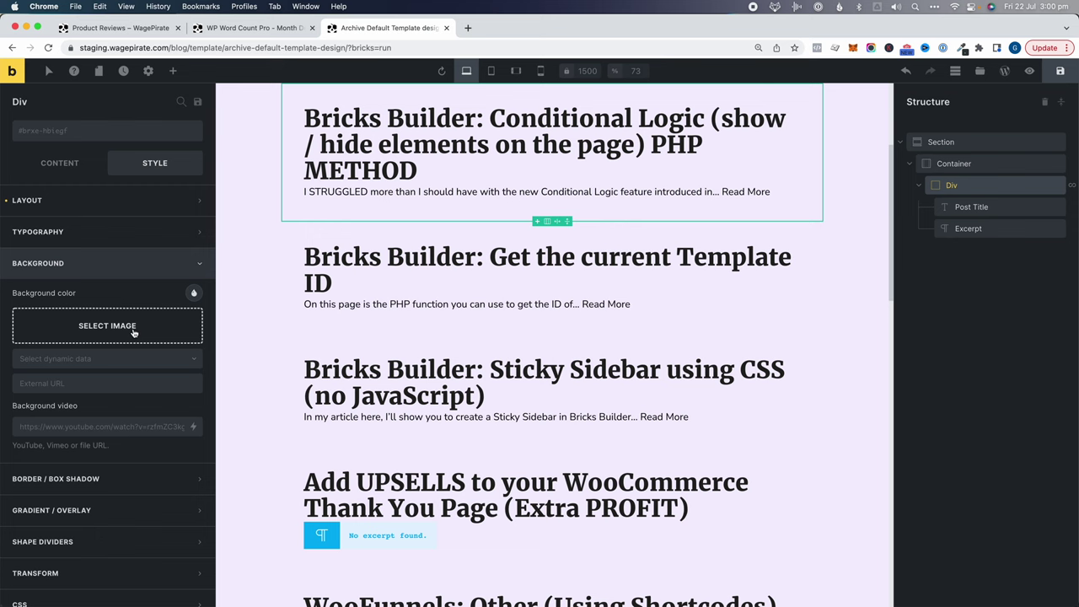
pyautogui.click(193, 292)
pyautogui.click(74, 323)
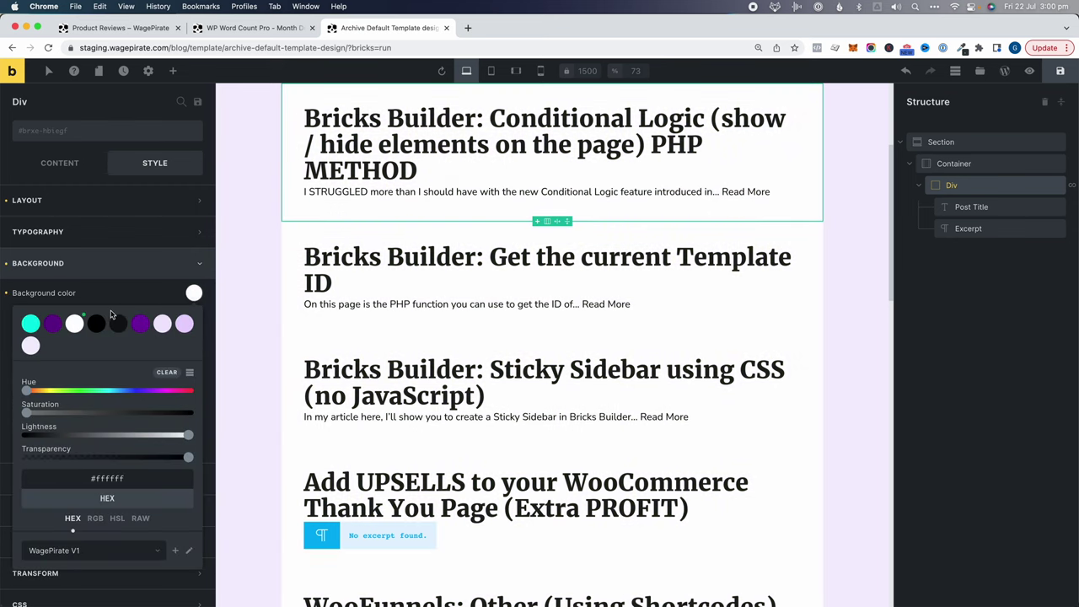
# Add a 20 px top margin to the post card Div.
pyautogui.click(84, 200)
pyautogui.click(35, 275)
pyautogui.write('20')
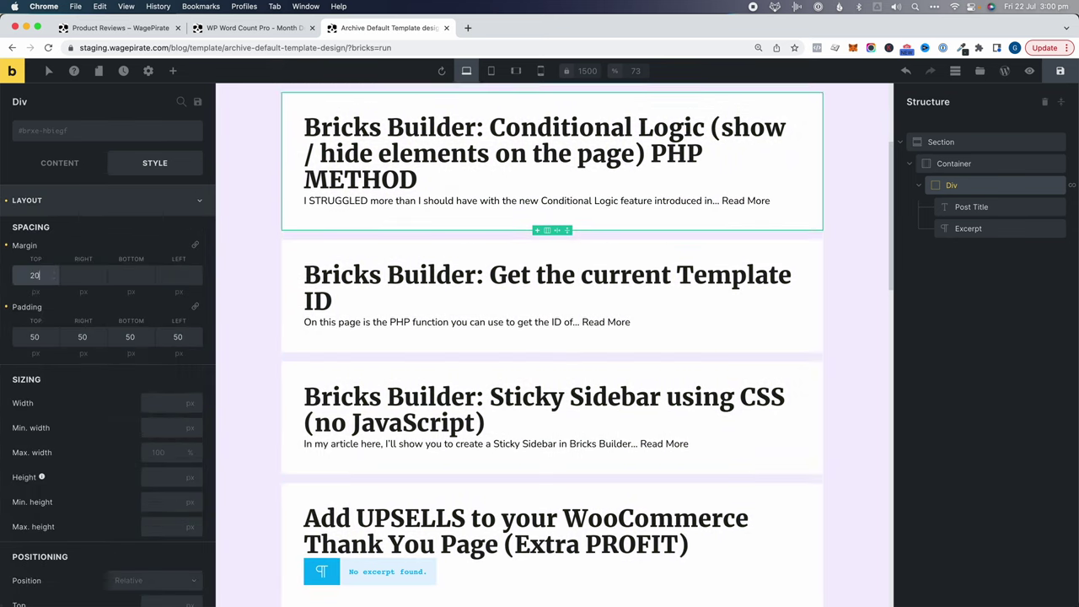
pyautogui.scroll(5, 556, 363)
pyautogui.click(556, 363)
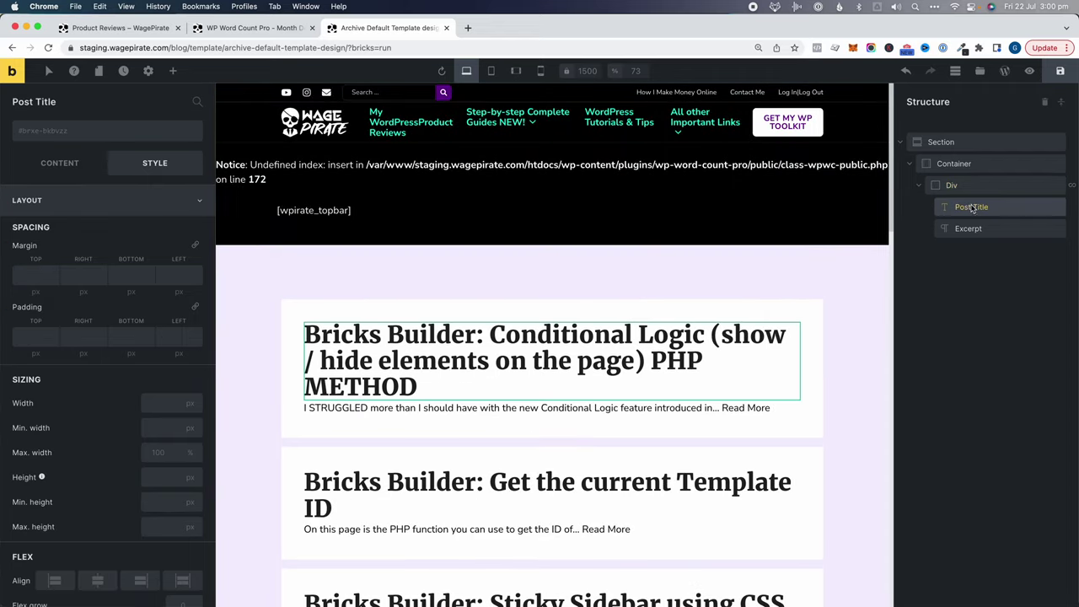
# Set the Post Title's HTML tag to h2.
pyautogui.click(55, 165)
pyautogui.click(145, 224)
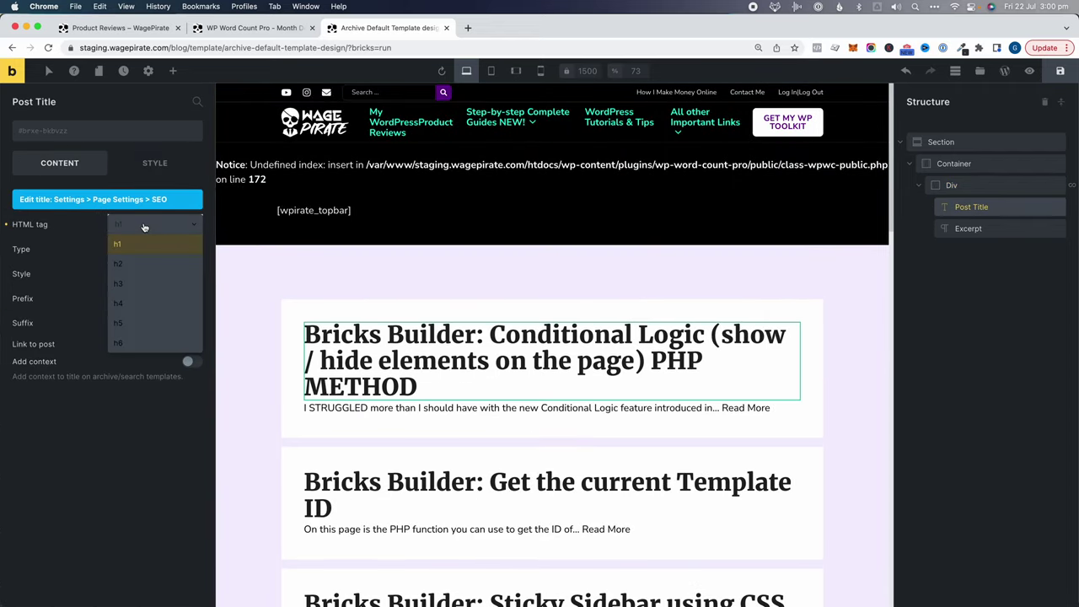
pyautogui.click(134, 265)
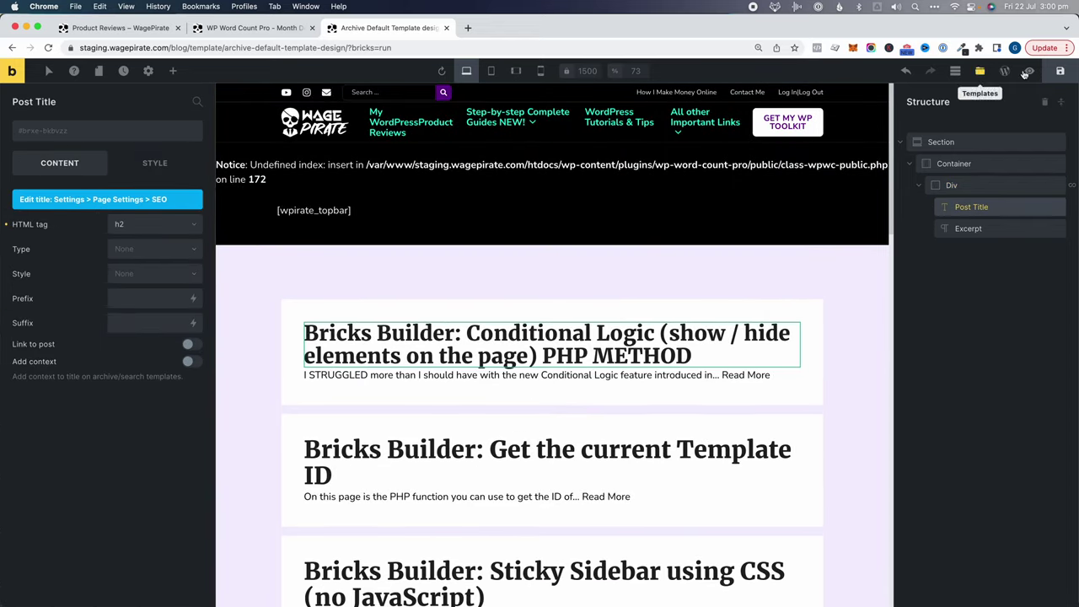
# Give the Excerpt a 15 px top margin and save the template.
pyautogui.click(553, 377)
pyautogui.click(155, 162)
pyautogui.click(36, 274)
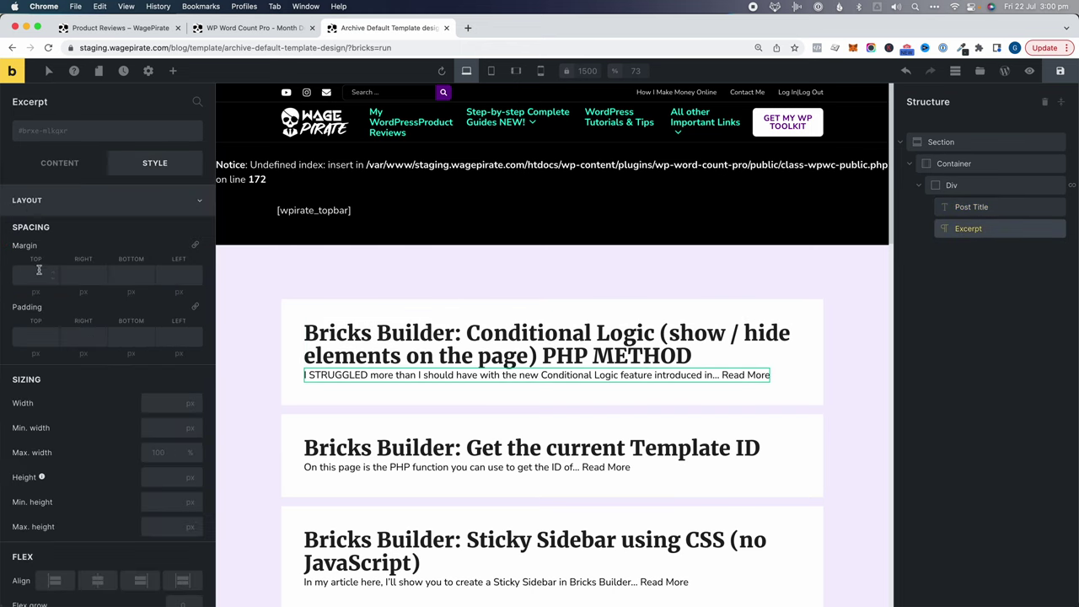
pyautogui.write('15')
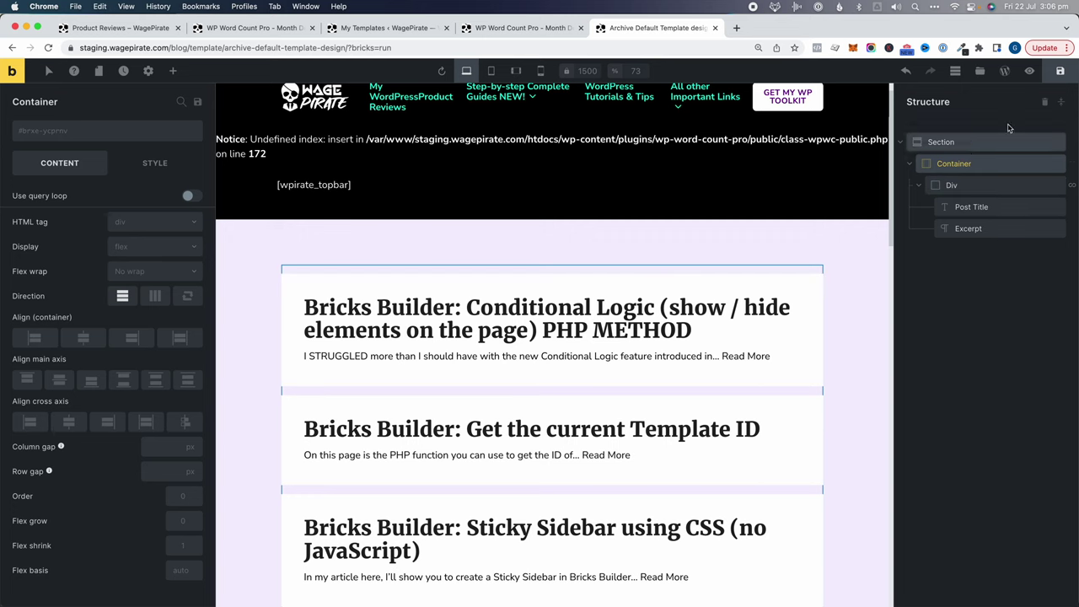
pyautogui.click(1064, 71)
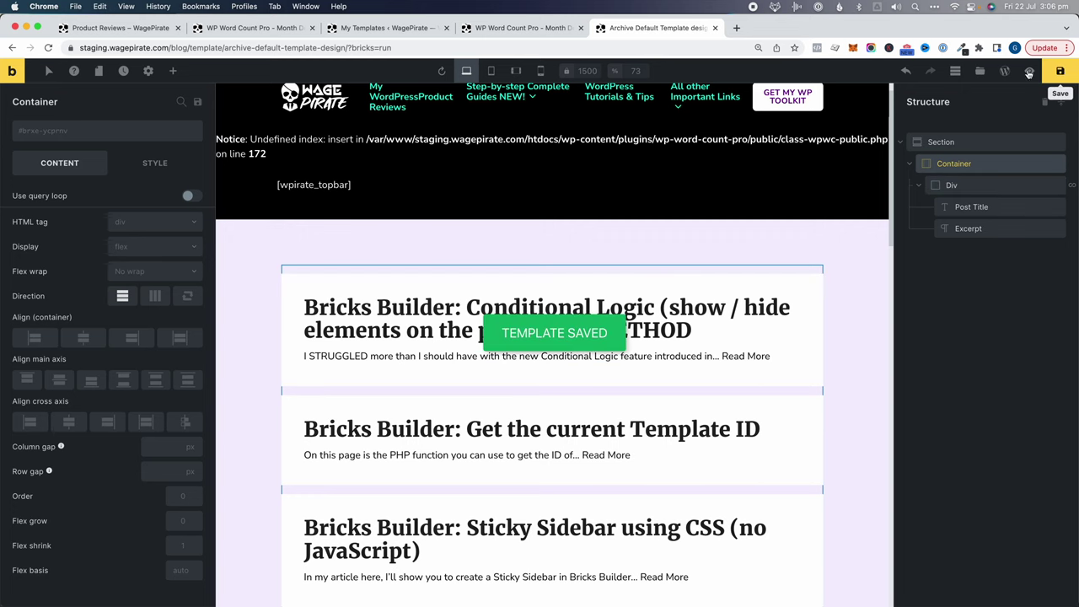
pyautogui.click(105, 32)
# Look over the Product Reviews page, then check the Bricks templates listed for 'archive'.
pyautogui.scroll(5, 253, 205)
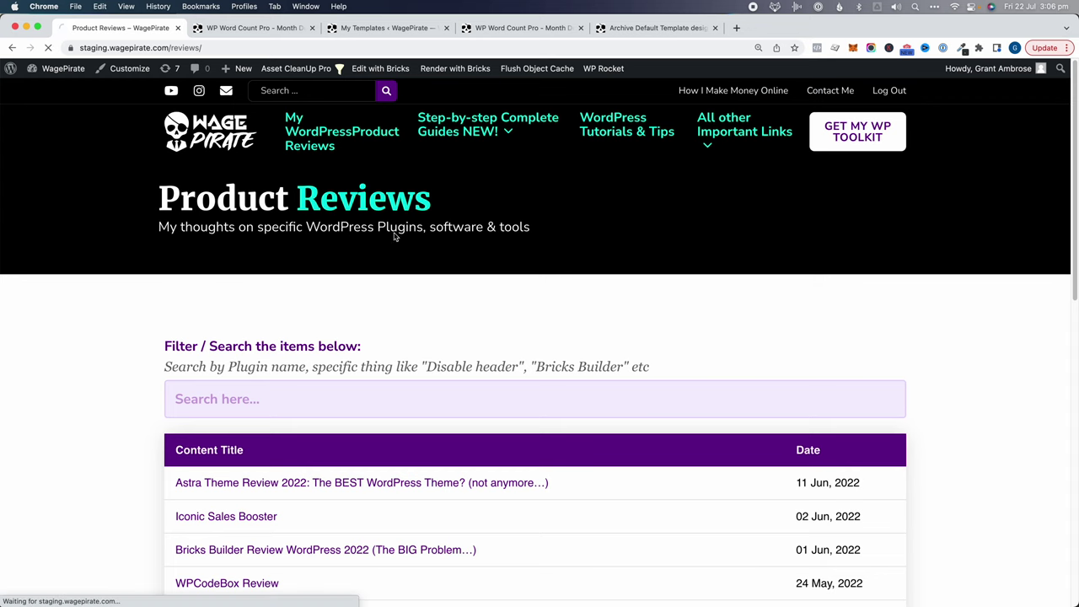
pyautogui.scroll(-3, 347, 426)
pyautogui.scroll(-3, 599, 526)
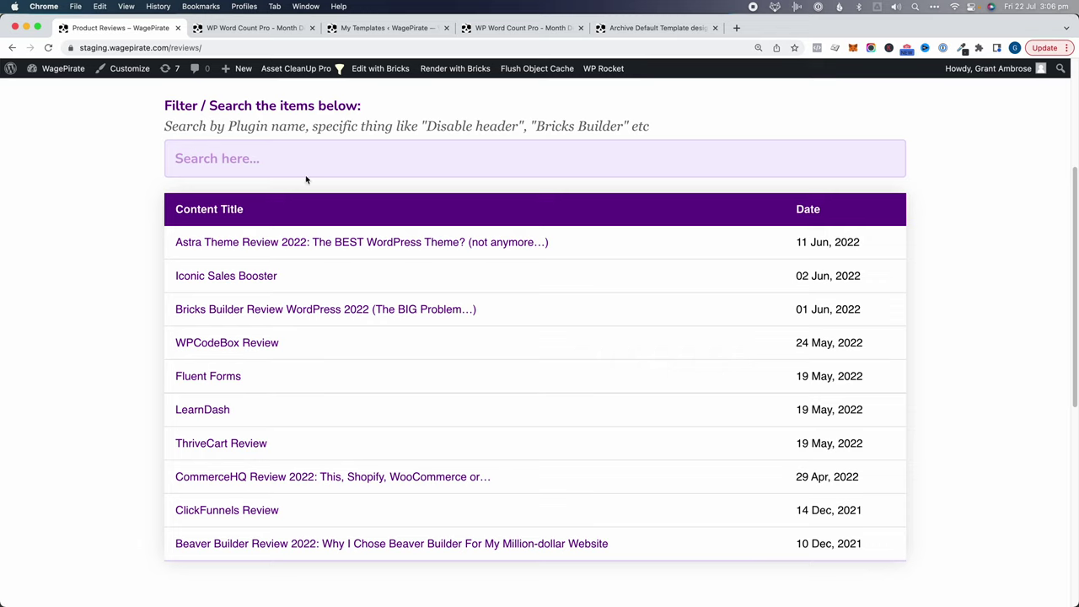
pyautogui.click(388, 28)
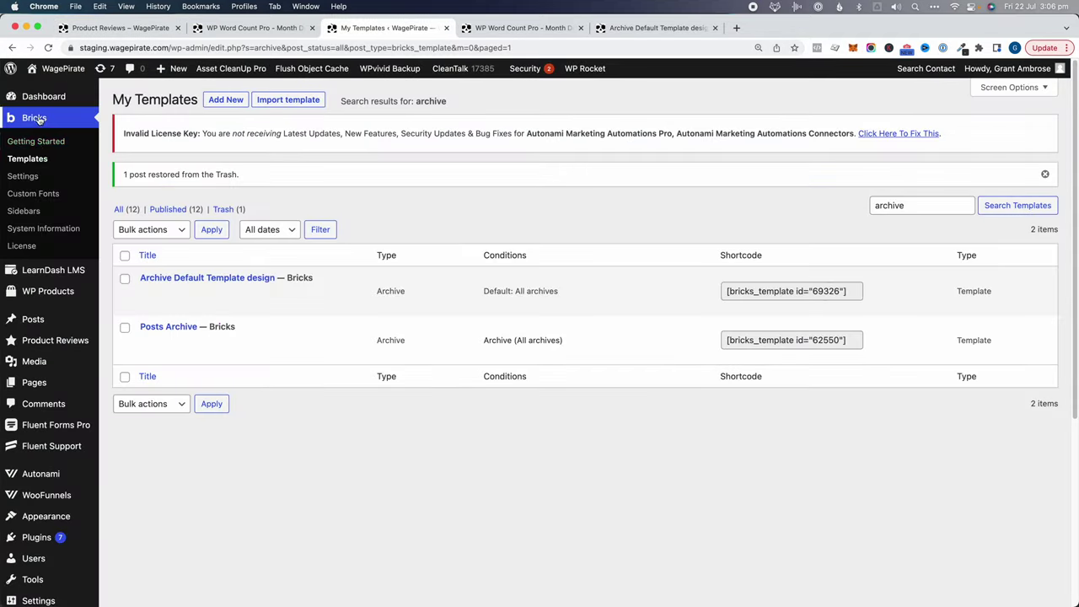
pyautogui.doubleClick(871, 204)
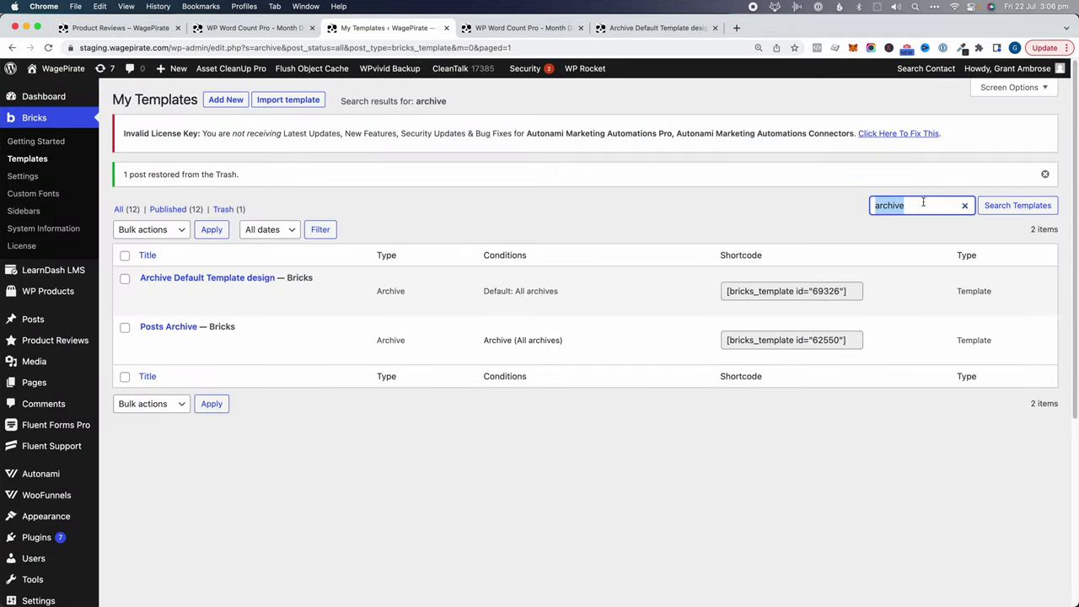
pyautogui.click(403, 441)
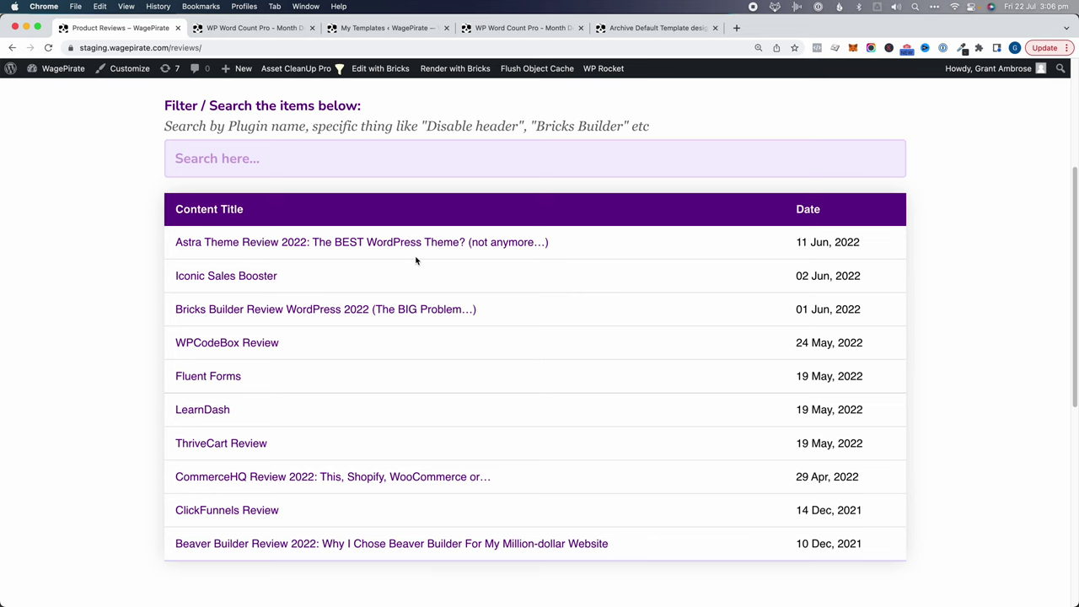
pyautogui.click(375, 158)
pyautogui.write('br')
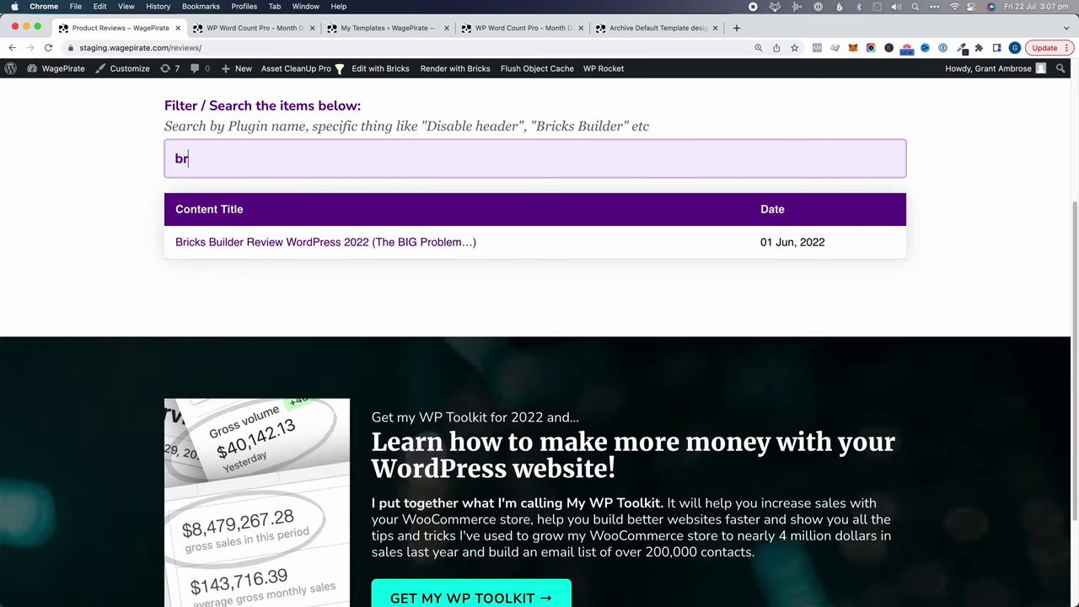
pyautogui.write('ic')
pyautogui.press('BackSpace')
pyautogui.press('BackSpace')
pyautogui.press('BackSpace')
pyautogui.press('BackSpace')
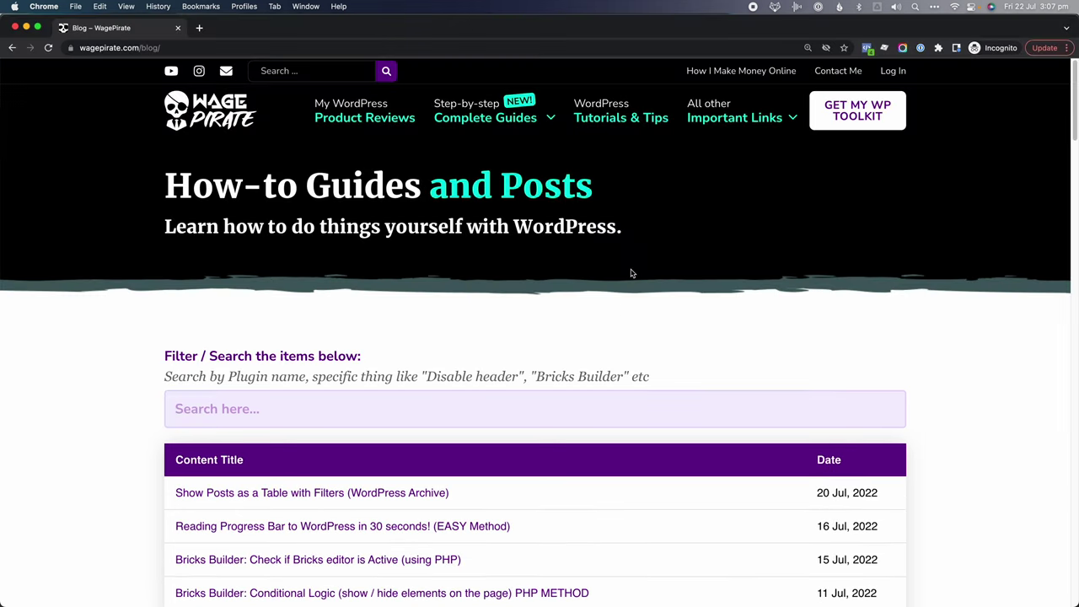
pyautogui.scroll(-20, 604, 188)
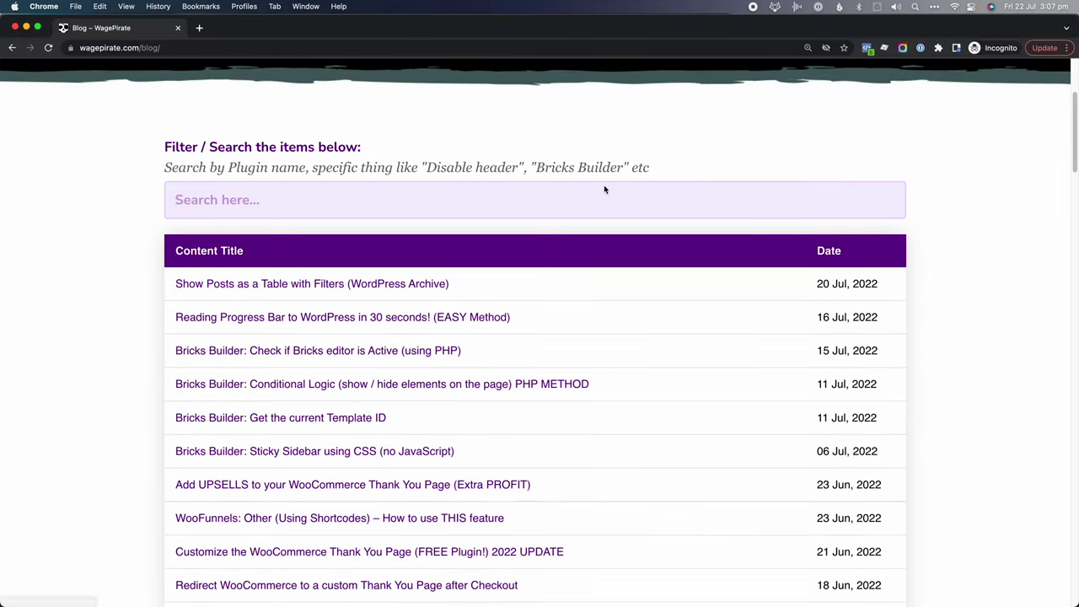
pyautogui.scroll(20, 587, 253)
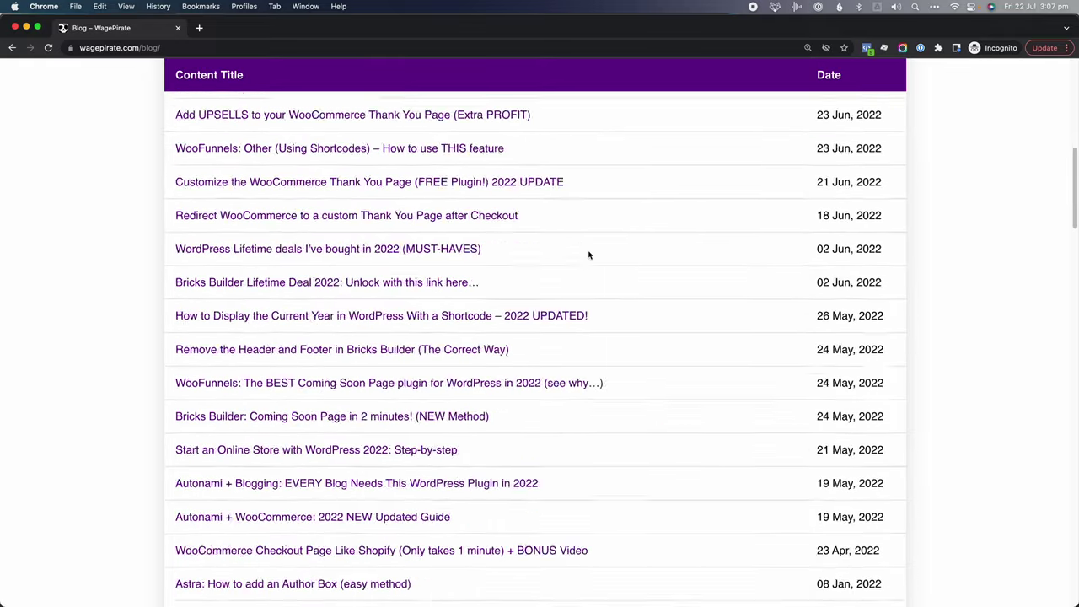
pyautogui.scroll(-3, 330, 277)
pyautogui.click(329, 276)
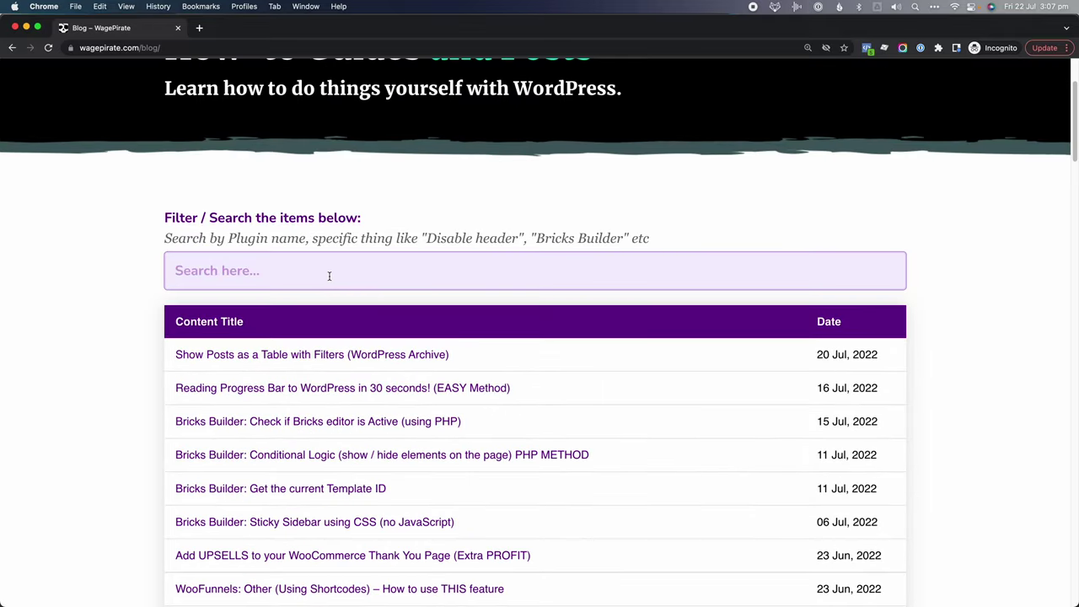
pyautogui.write('brick')
pyautogui.scroll(-2, 333, 315)
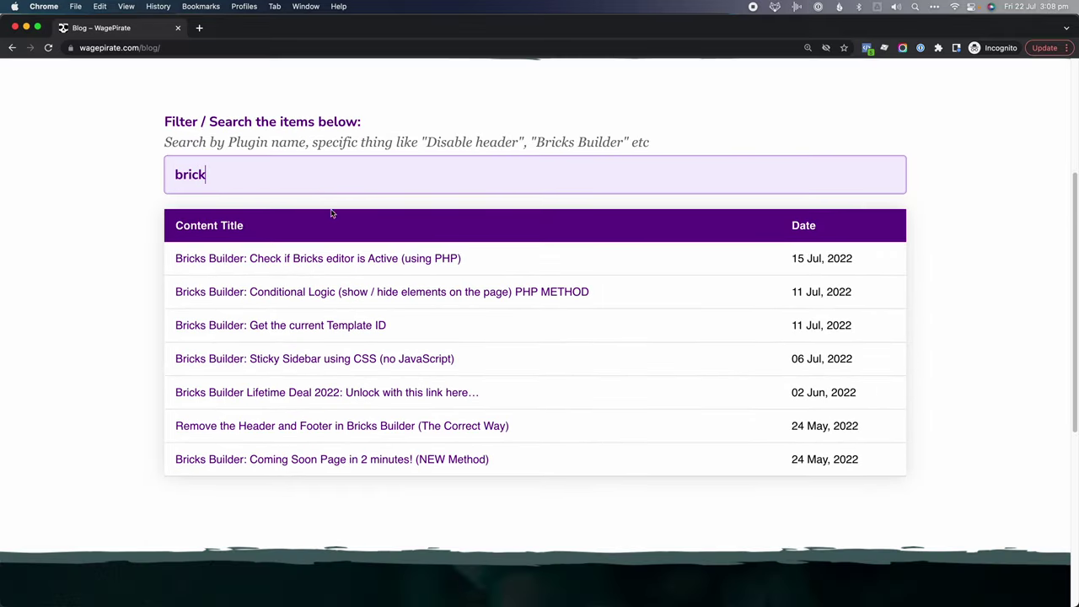
pyautogui.press('super+a')
pyautogui.press('BackSpace')
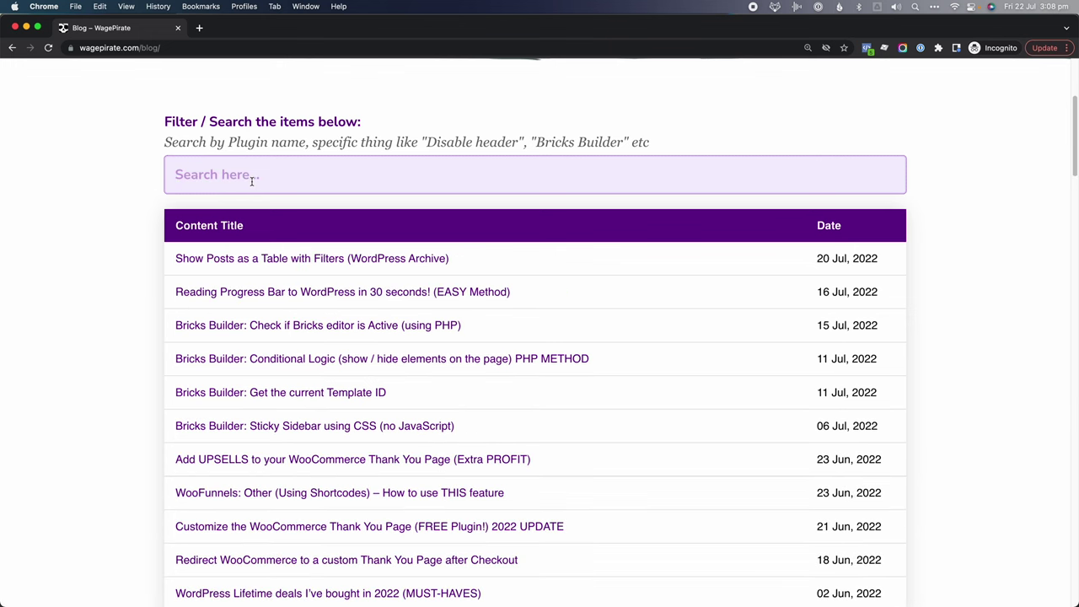
pyautogui.write('woocomm')
pyautogui.press('BackSpace')
pyautogui.press('BackSpace')
pyautogui.press('BackSpace')
pyautogui.press('BackSpace')
pyautogui.write('fu')
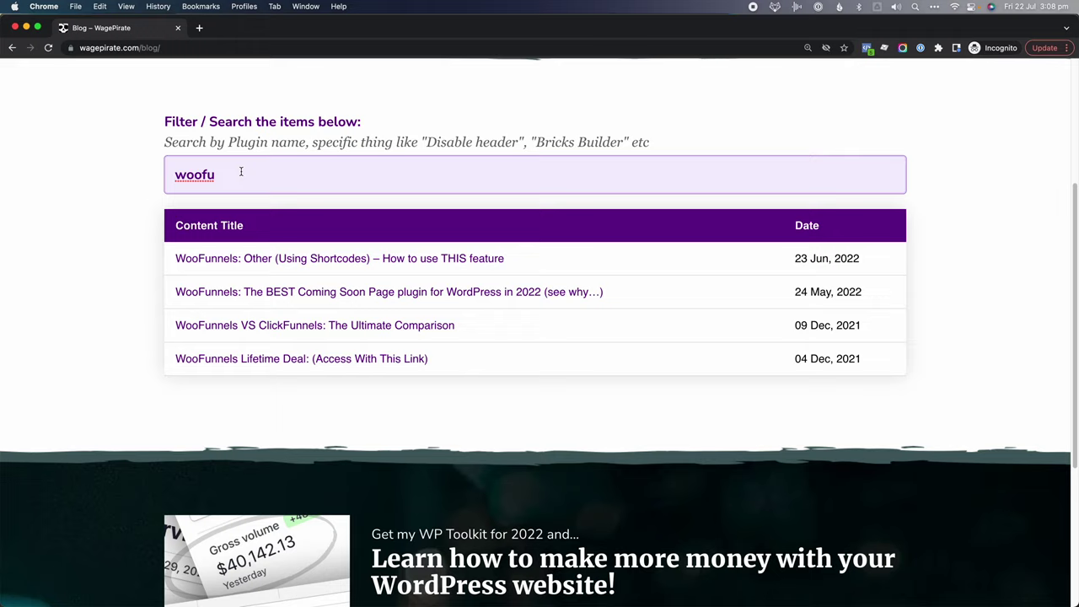
pyautogui.press('super+a')
pyautogui.press('BackSpace')
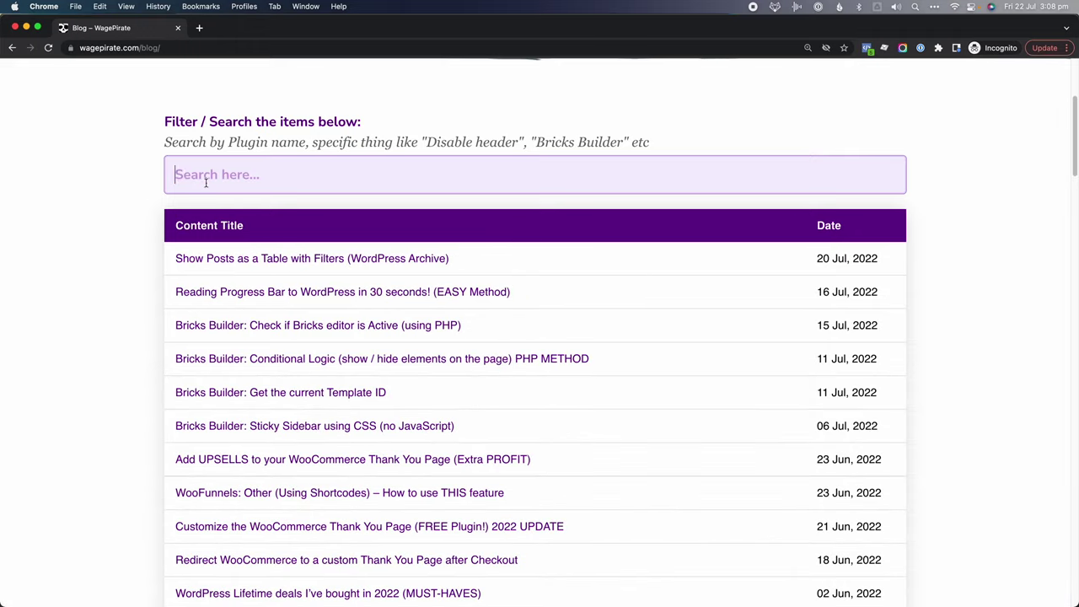
pyautogui.scroll(-10, 136, 376)
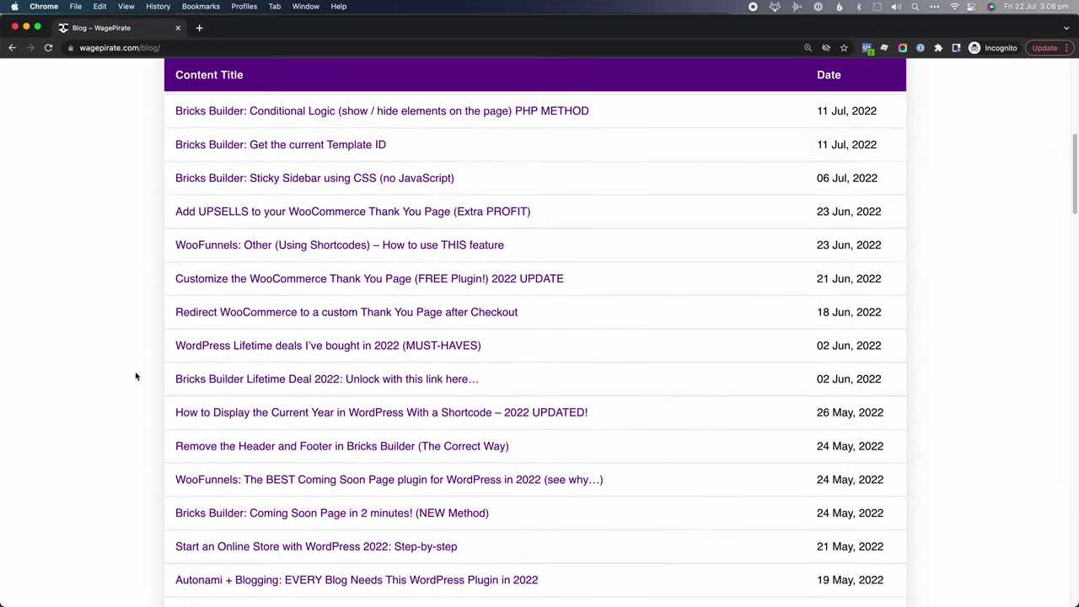
pyautogui.scroll(15, 136, 376)
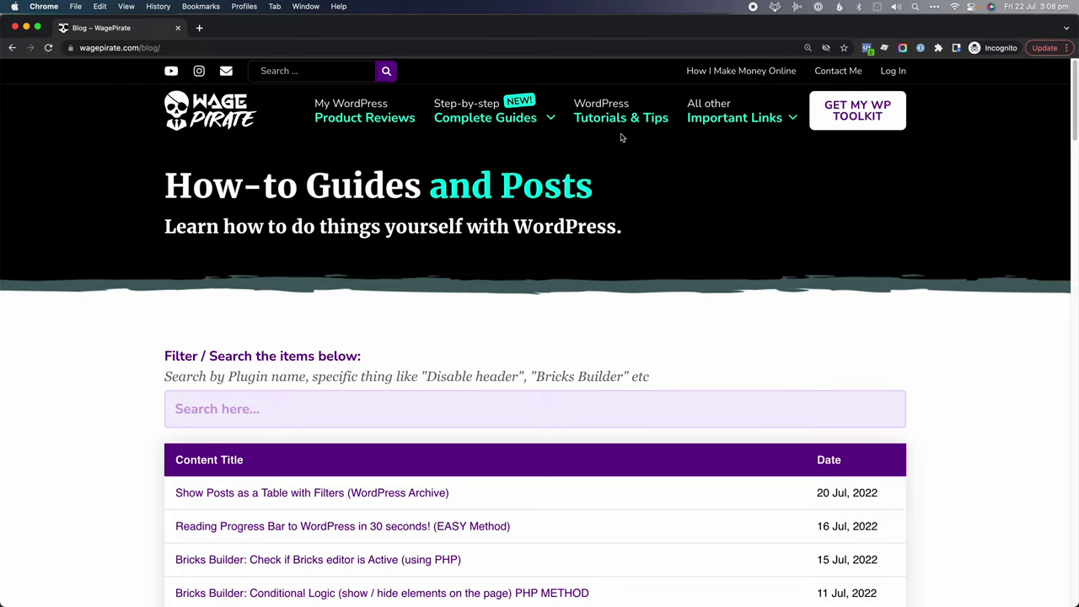
pyautogui.scroll(-20, 603, 290)
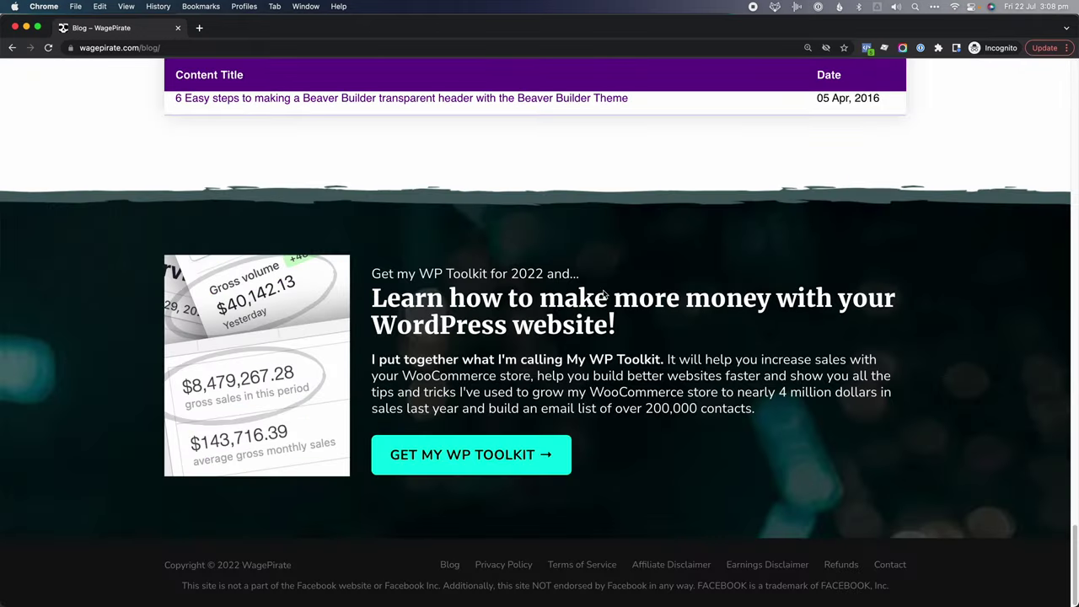
pyautogui.scroll(20, 604, 292)
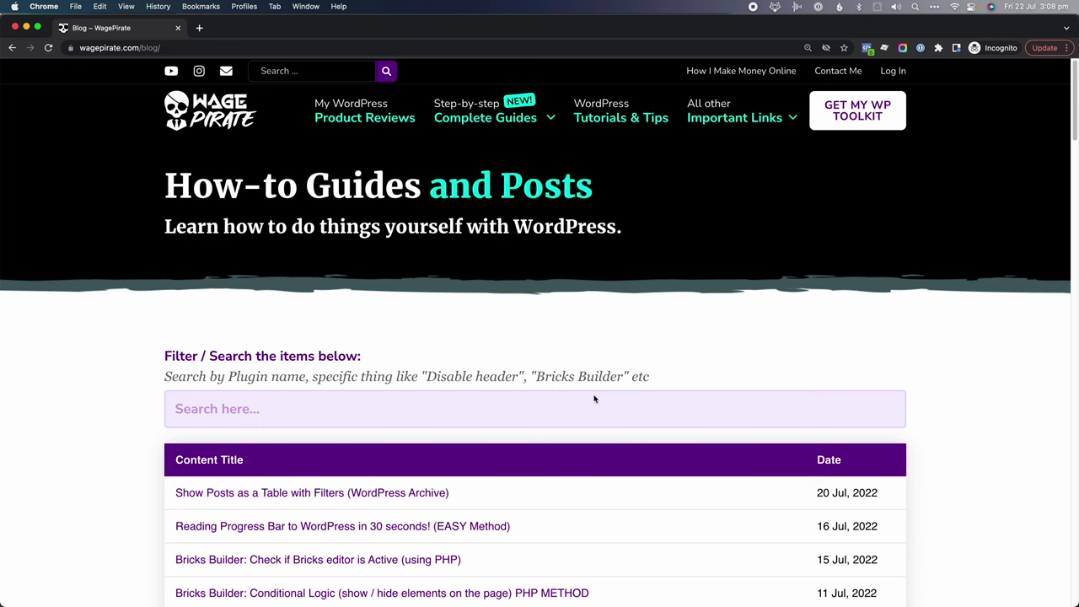
pyautogui.scroll(-8, 594, 472)
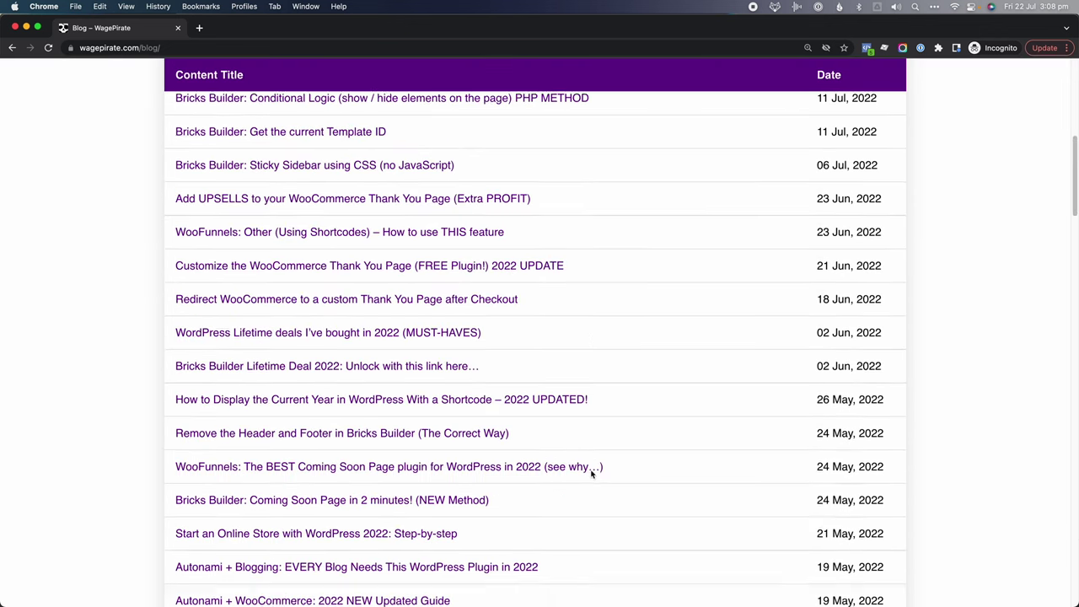
pyautogui.scroll(-2, 592, 474)
pyautogui.scroll(6, 592, 475)
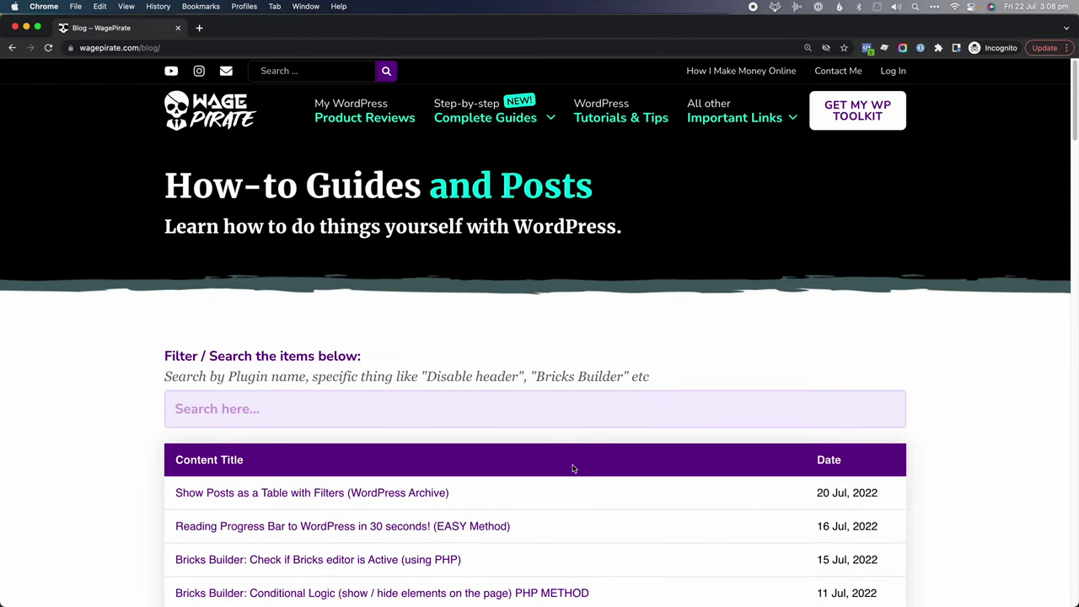
pyautogui.scroll(-3, 472, 469)
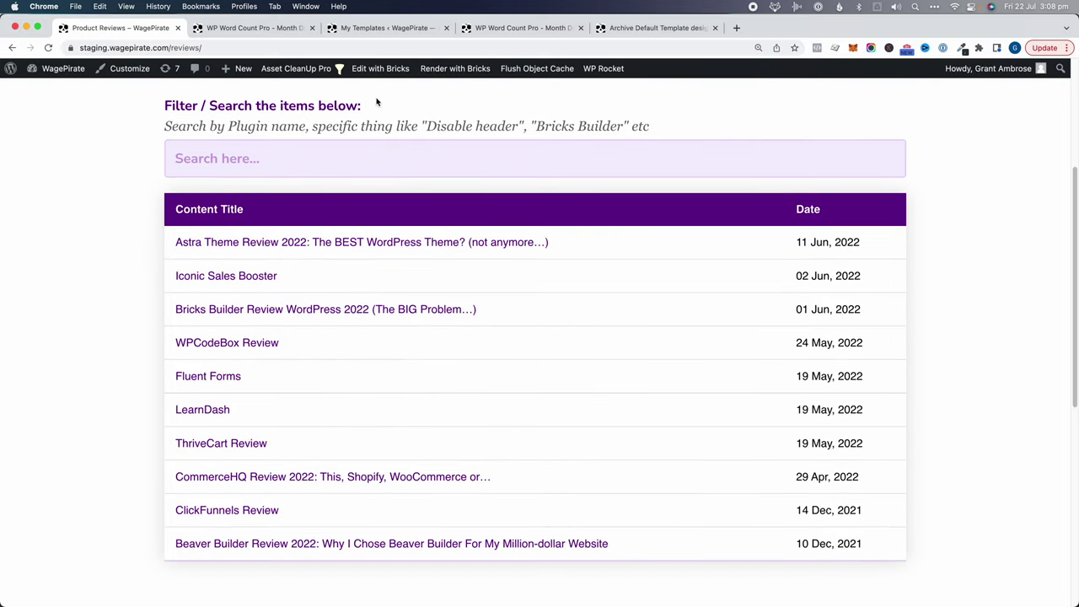
# Trash the Posts Archive template and check the Product Reviews page's new card layout.
pyautogui.click(392, 28)
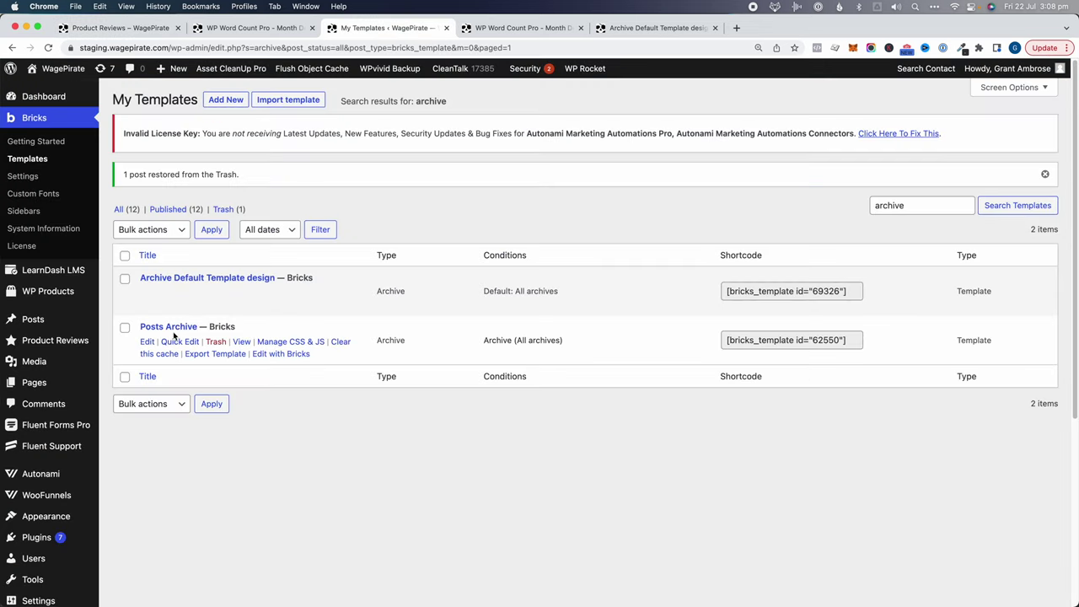
pyautogui.click(216, 342)
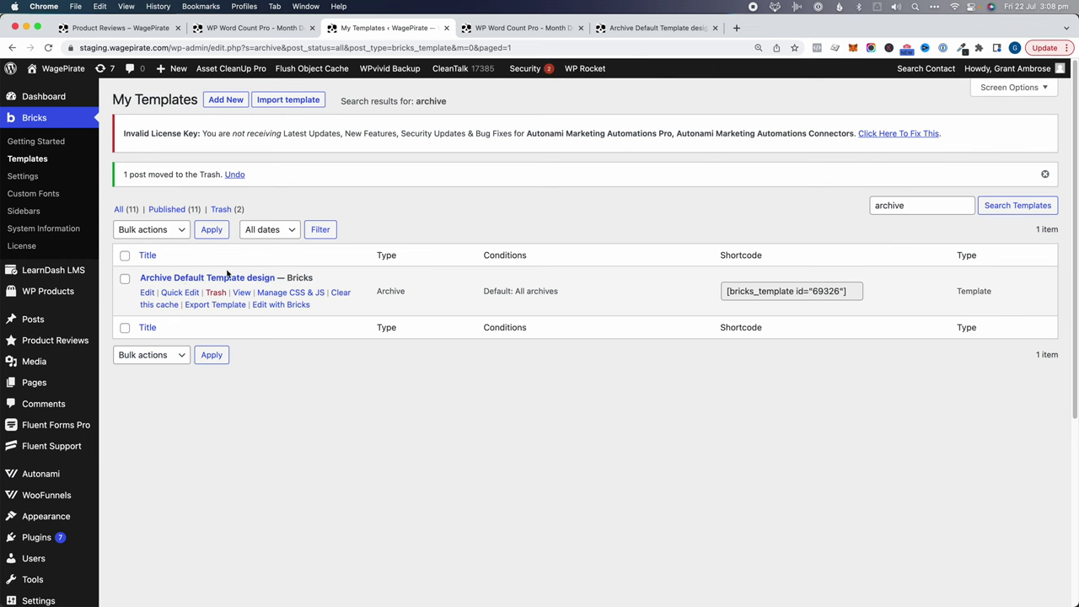
pyautogui.click(147, 30)
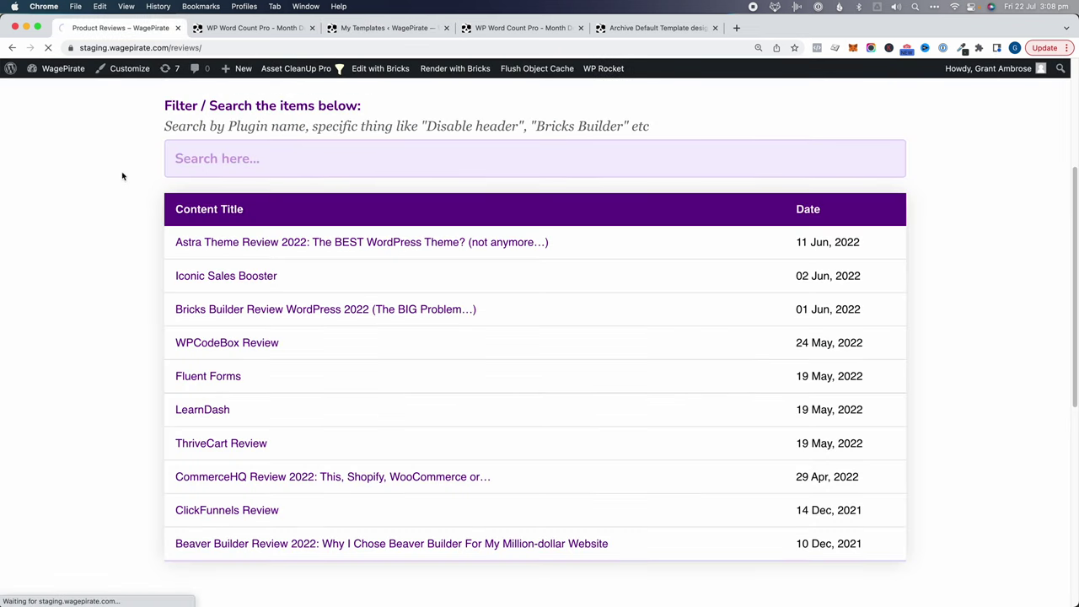
pyautogui.scroll(5, 629, 453)
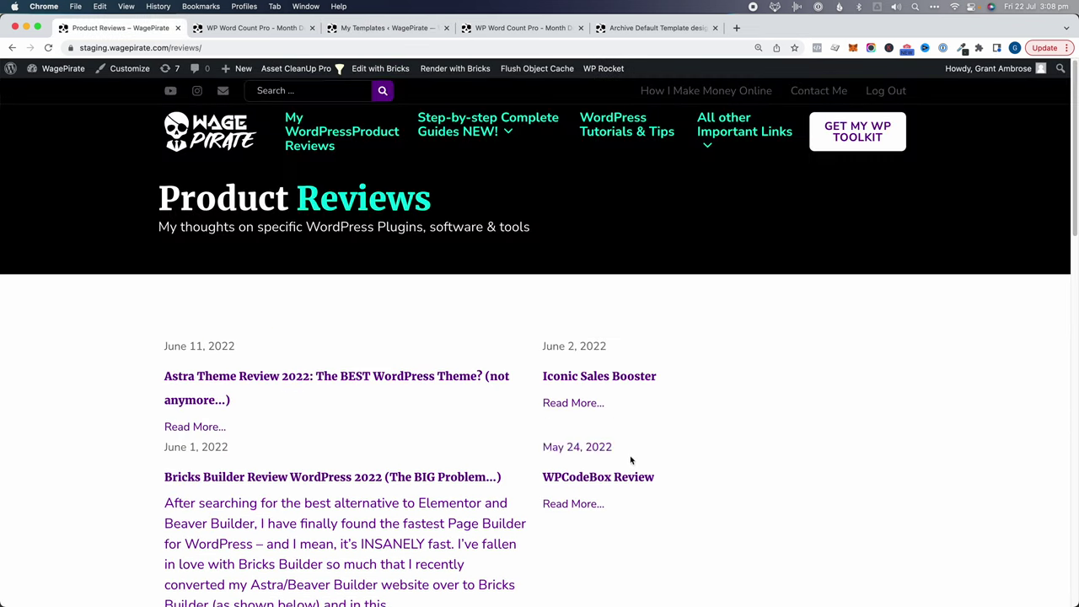
pyautogui.scroll(-15, 608, 462)
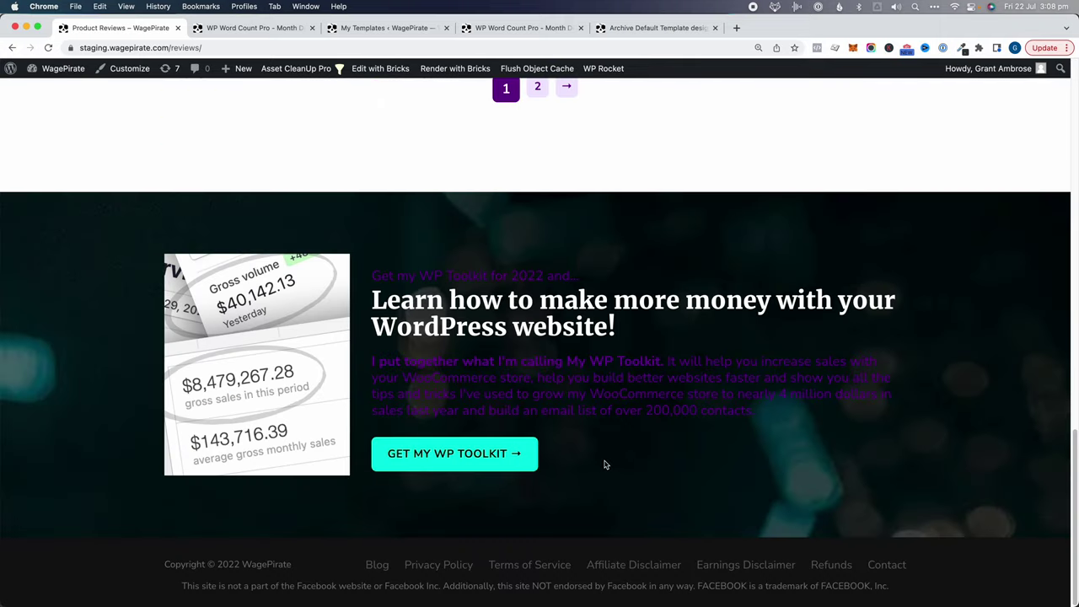
pyautogui.scroll(15, 603, 467)
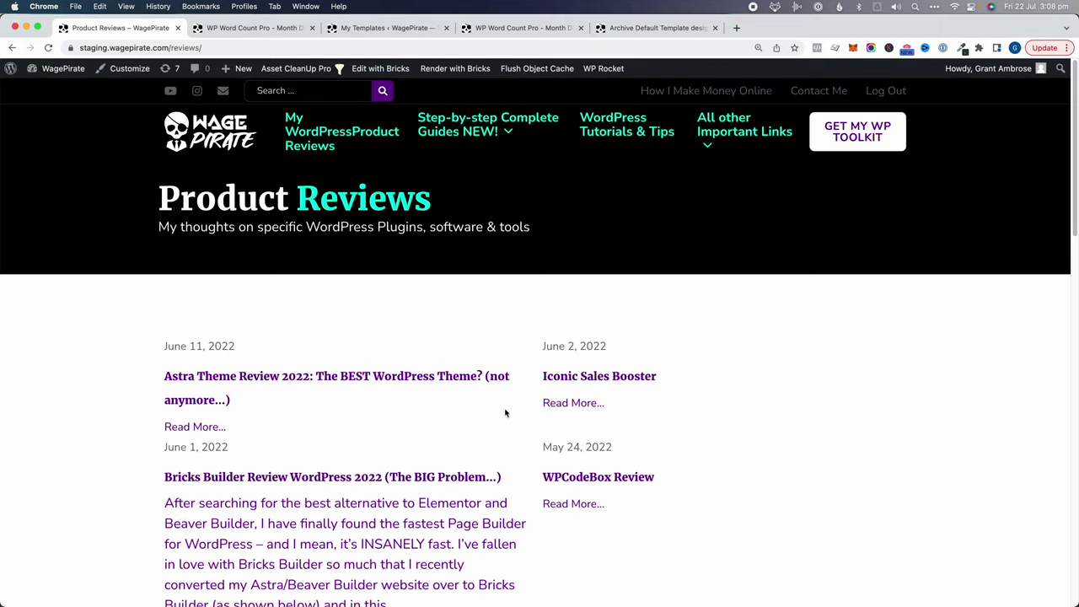
pyautogui.click(634, 31)
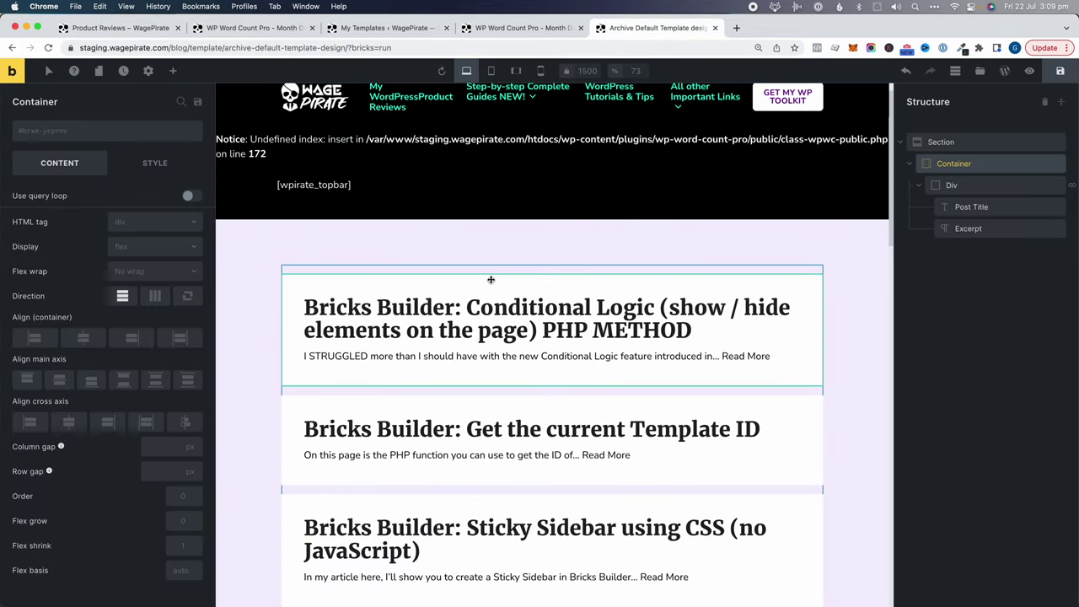
# In Template settings, add a display condition of type Archive set to All archives.
pyautogui.click(150, 73)
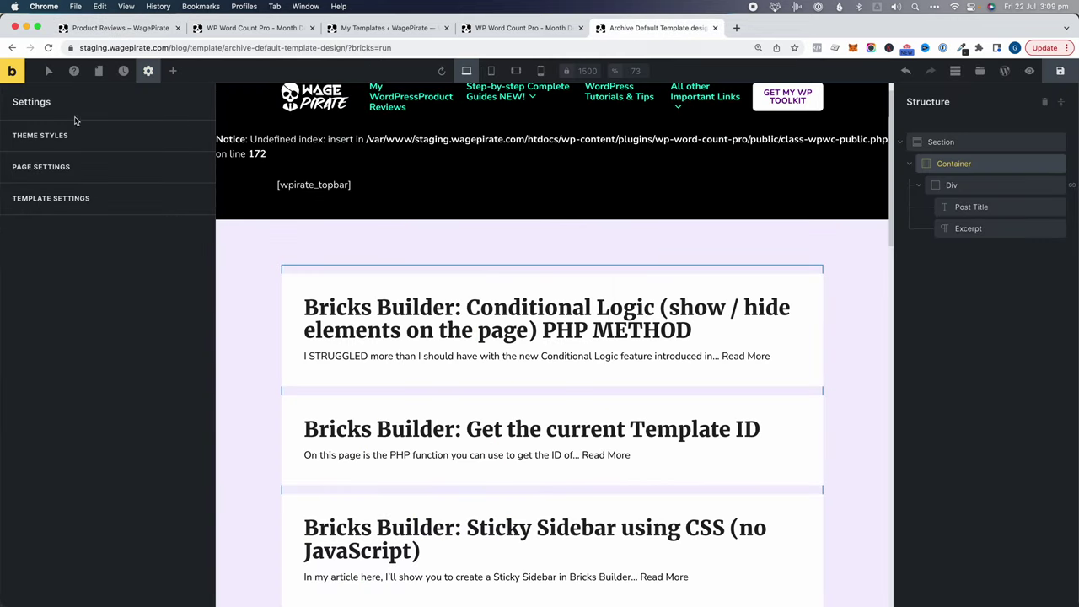
pyautogui.click(44, 196)
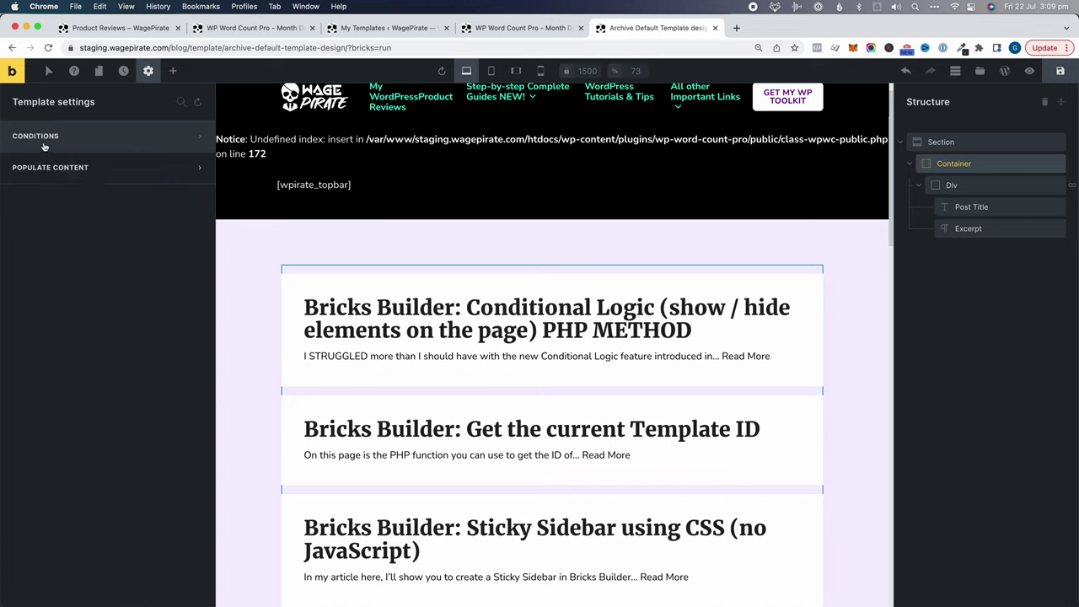
pyautogui.click(43, 144)
pyautogui.click(107, 198)
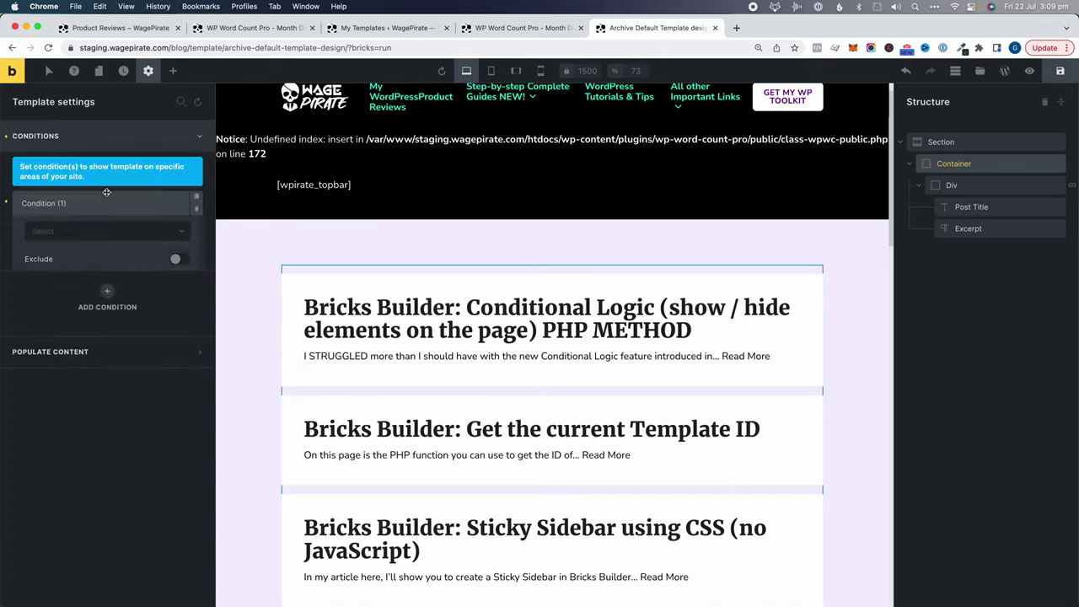
pyautogui.click(70, 234)
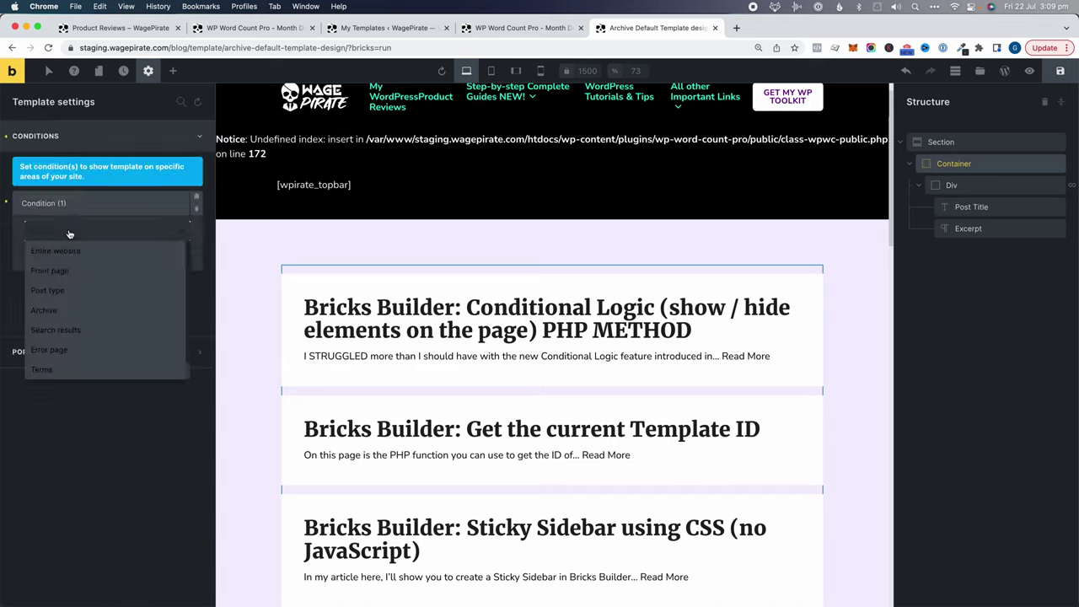
pyautogui.click(72, 312)
pyautogui.click(71, 279)
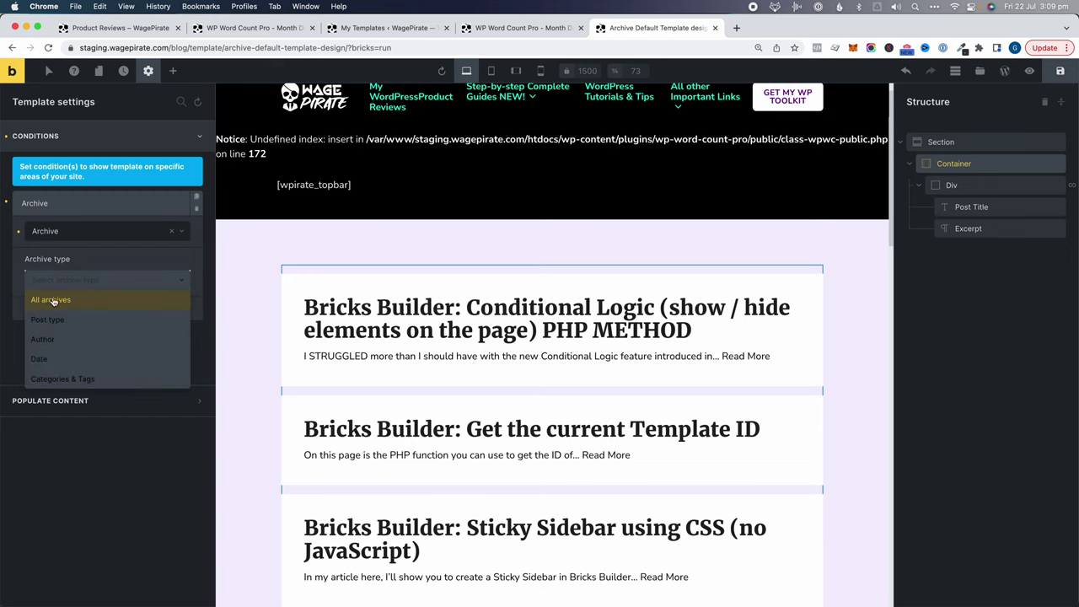
pyautogui.click(68, 301)
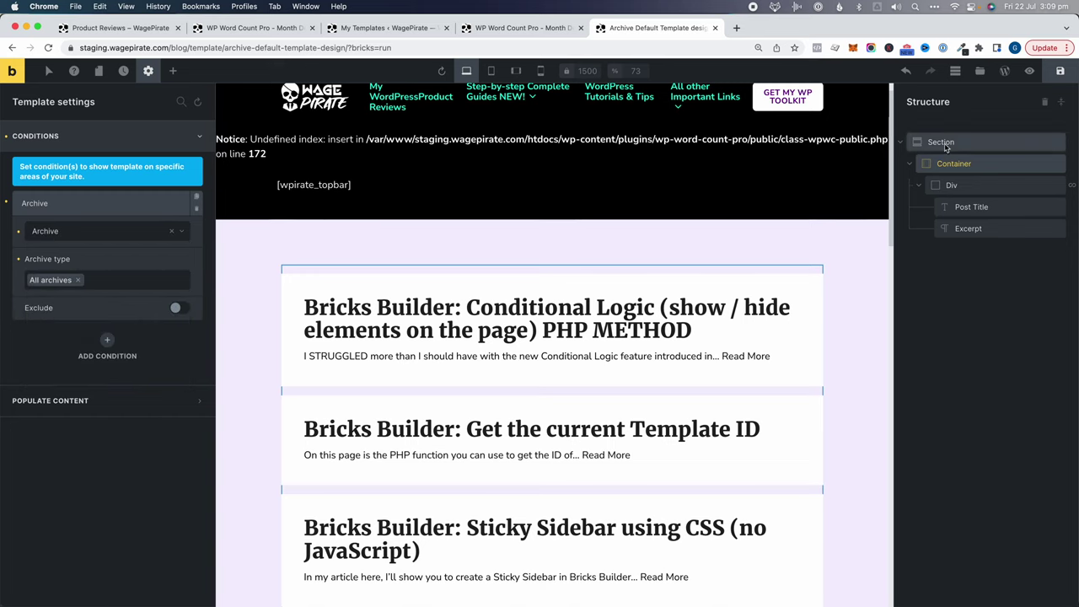
# Save the archive template and scroll through the Product Reviews archive page.
pyautogui.click(1060, 72)
pyautogui.press('super+1')
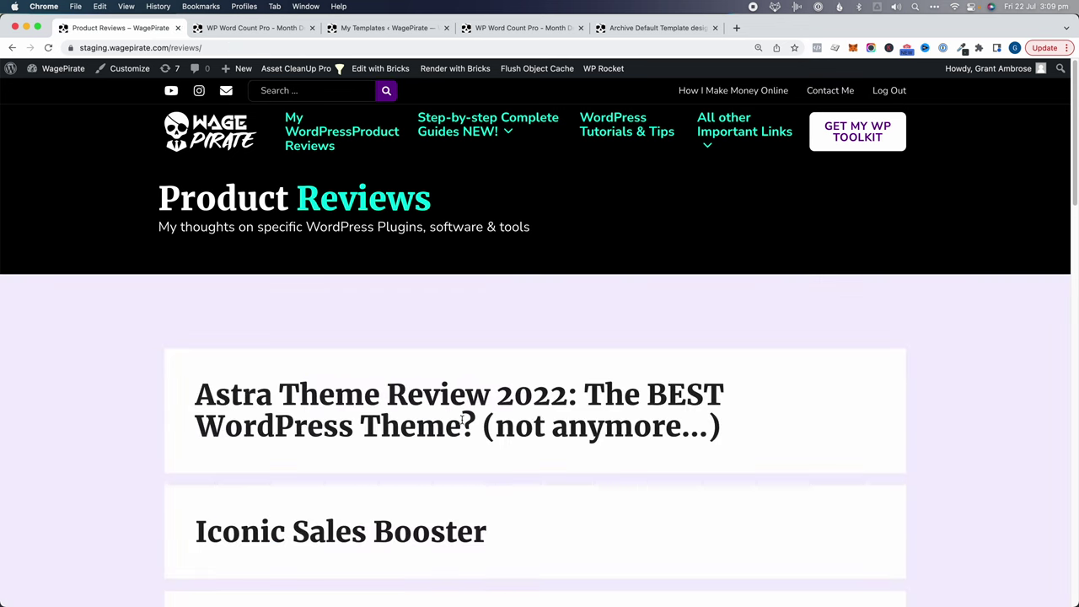
pyautogui.scroll(-10, 464, 413)
pyautogui.scroll(-9, 462, 424)
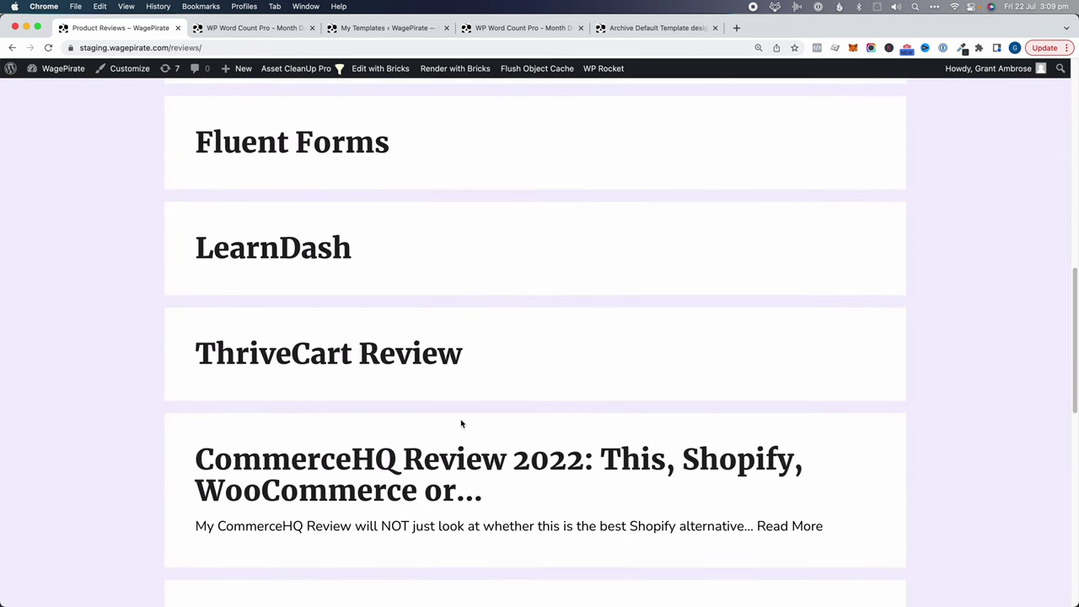
pyautogui.scroll(10, 461, 424)
pyautogui.scroll(6, 462, 424)
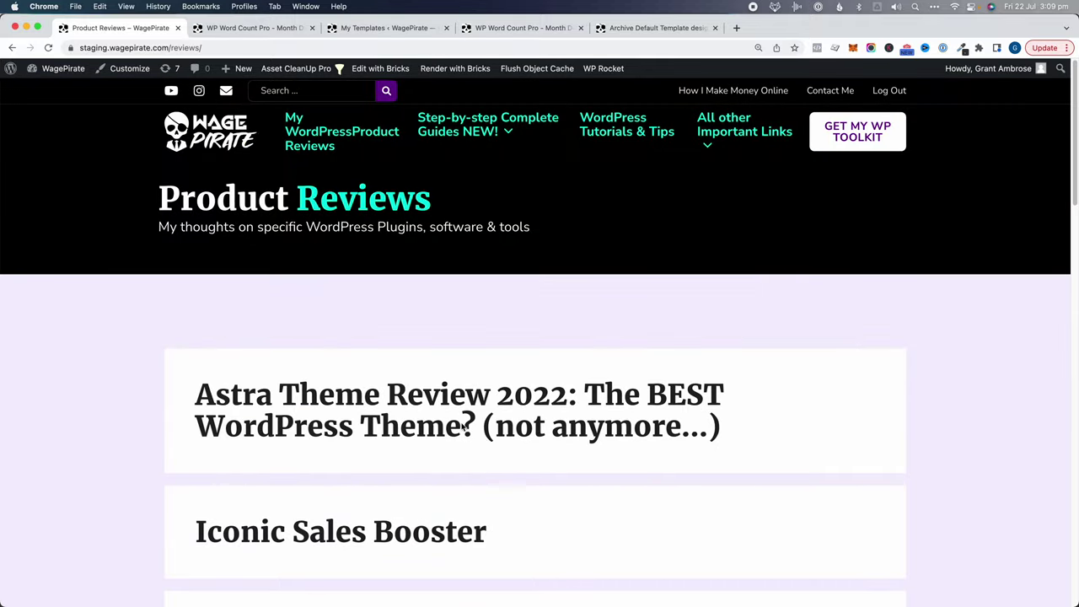
# Inspect the page's body element classes, selecting wp_review, then open WordPress Tutorials & Tips.
pyautogui.rightClick(361, 354)
pyautogui.click(390, 537)
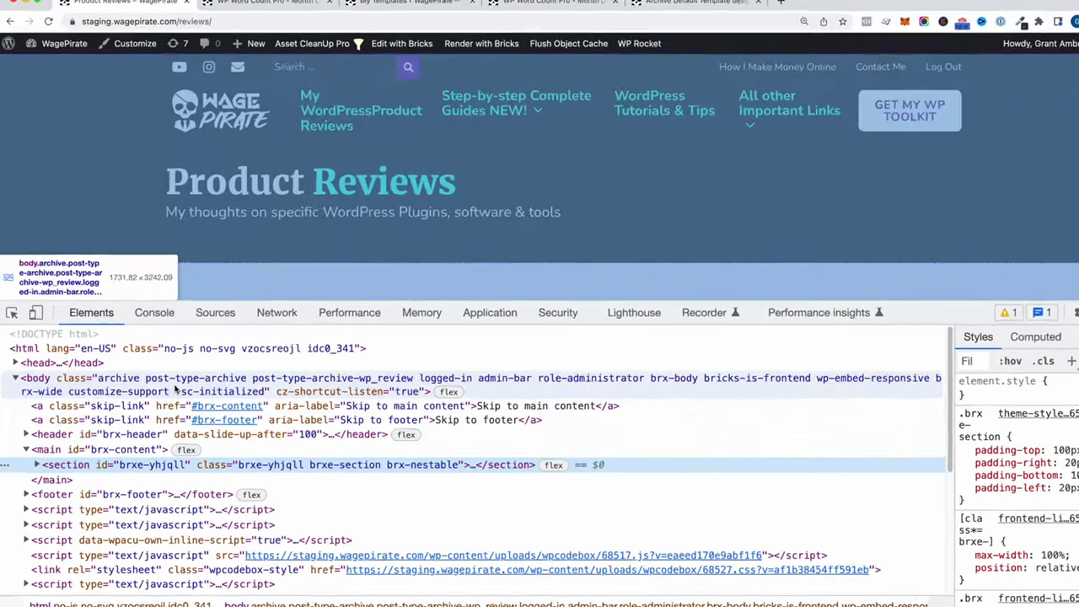
pyautogui.click(266, 384)
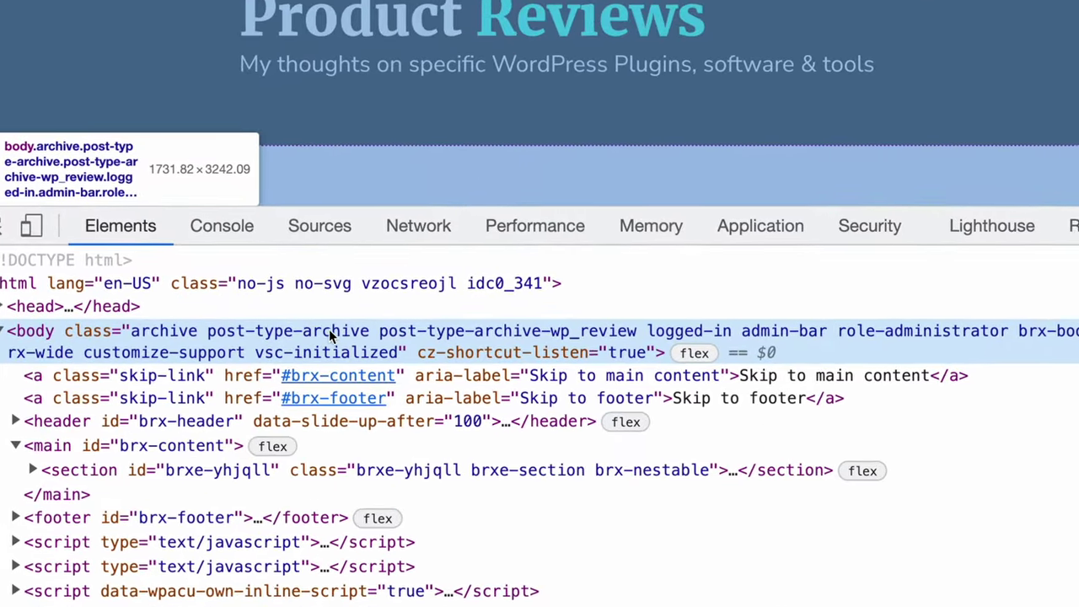
pyautogui.doubleClick(595, 331)
pyautogui.doubleClick(595, 332)
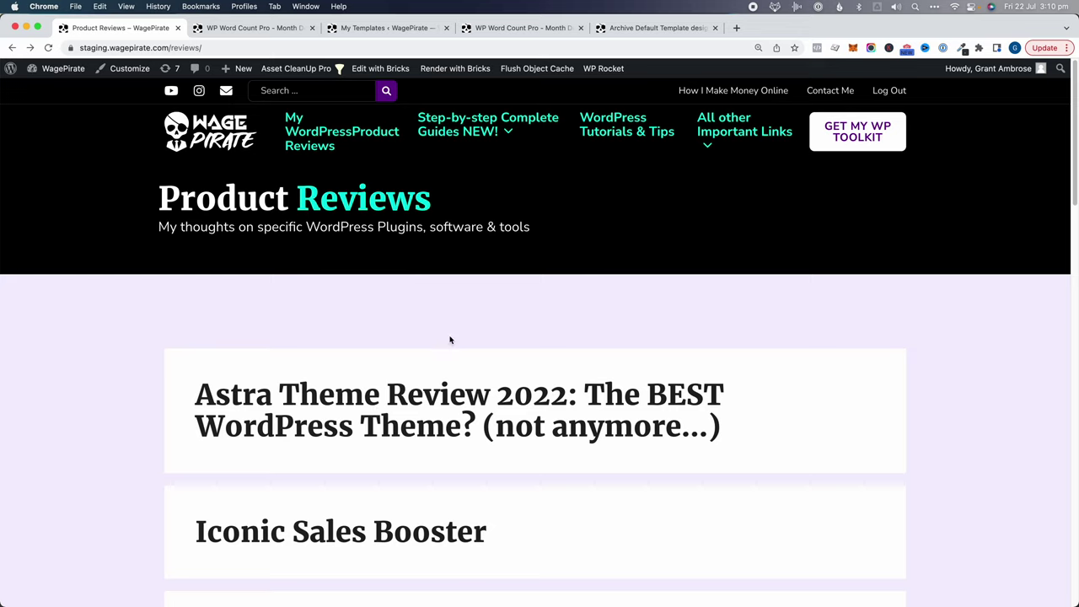
pyautogui.click(620, 133)
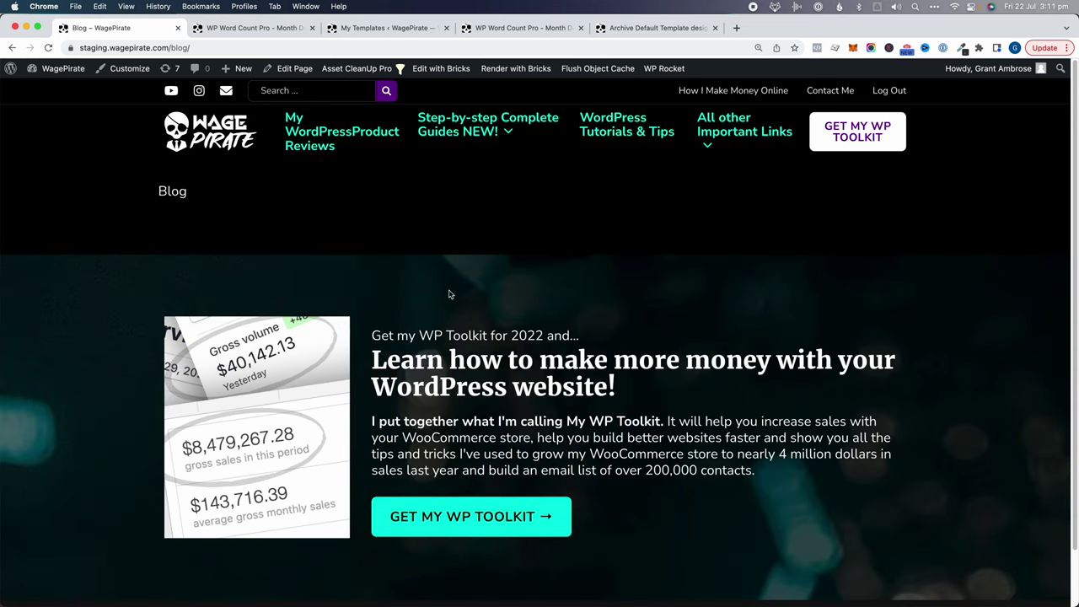
# Open the developer tools on the Blog page.
pyautogui.rightClick(410, 220)
pyautogui.press('Escape')
pyautogui.press('super+alt+i')
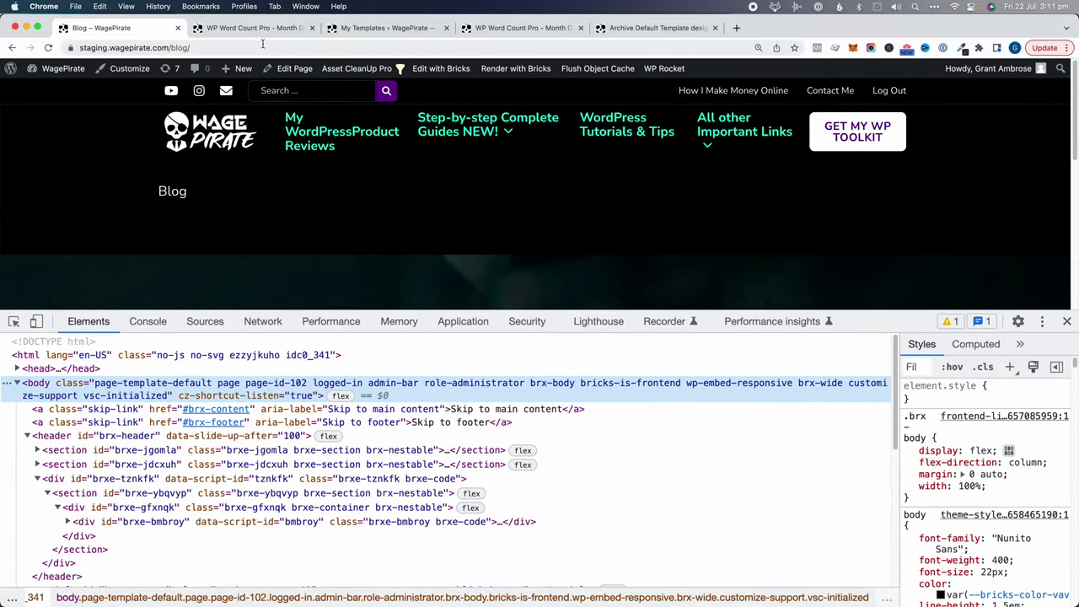
# In Settings > Reading, set the Posts page to Blog and save the changes.
pyautogui.click(253, 28)
pyautogui.moveTo(51, 469)
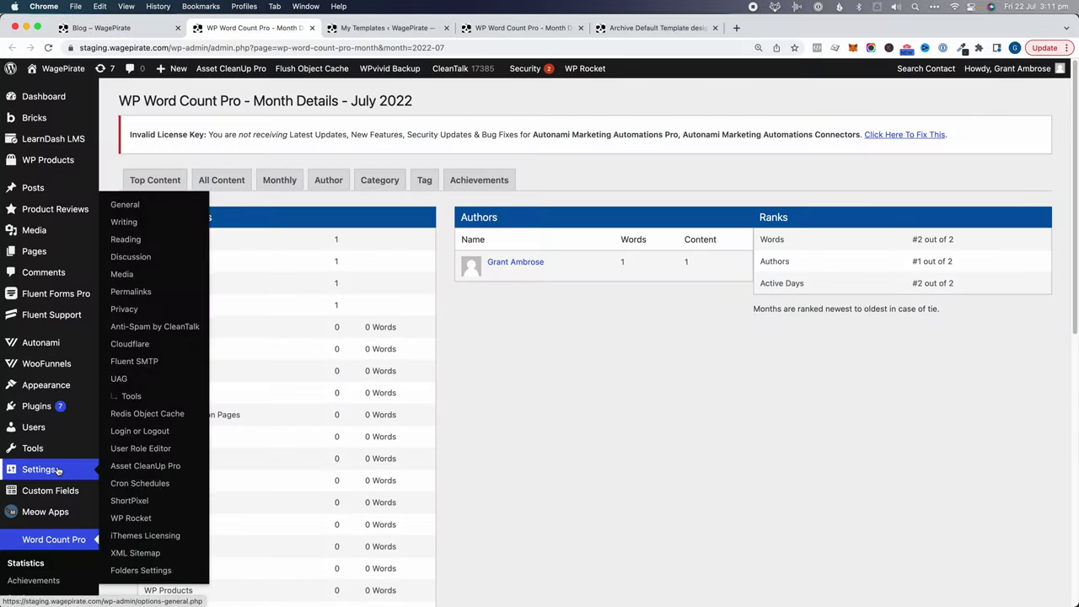
pyautogui.click(125, 239)
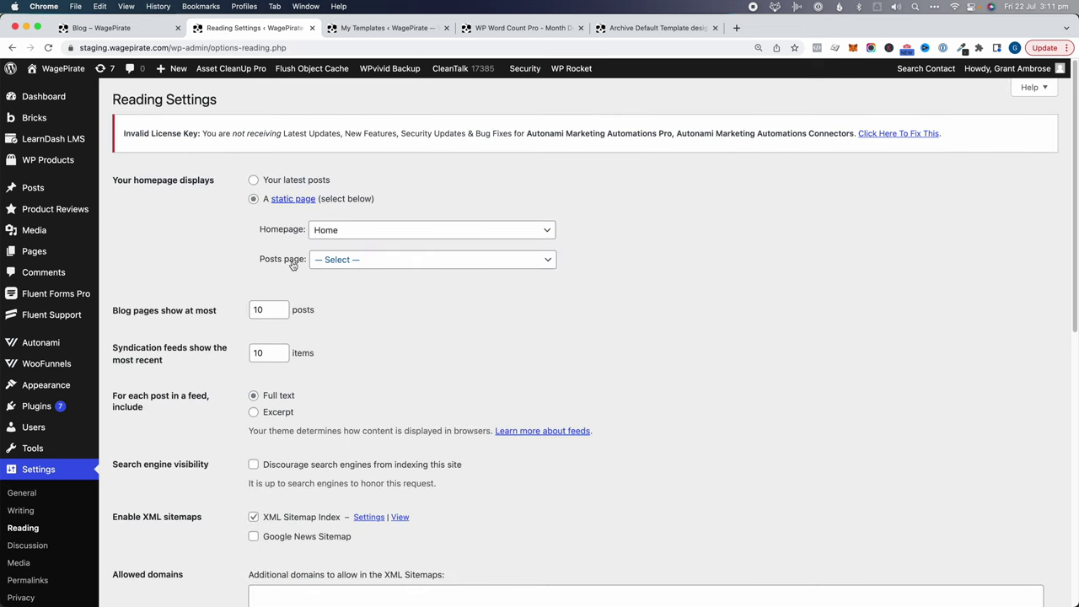
pyautogui.click(324, 262)
pyautogui.click(329, 317)
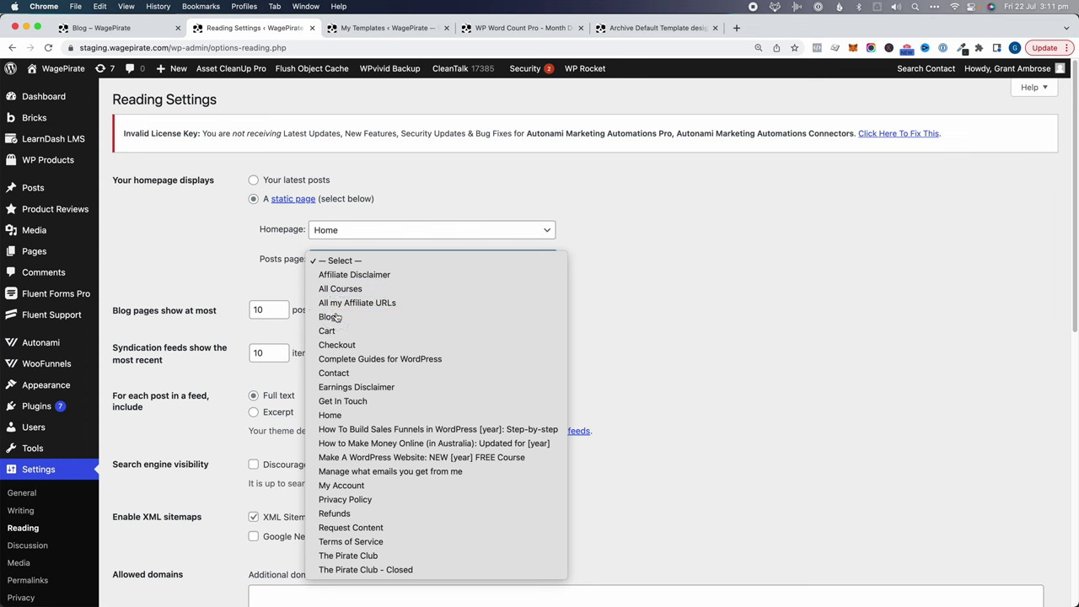
pyautogui.scroll(-10, 362, 416)
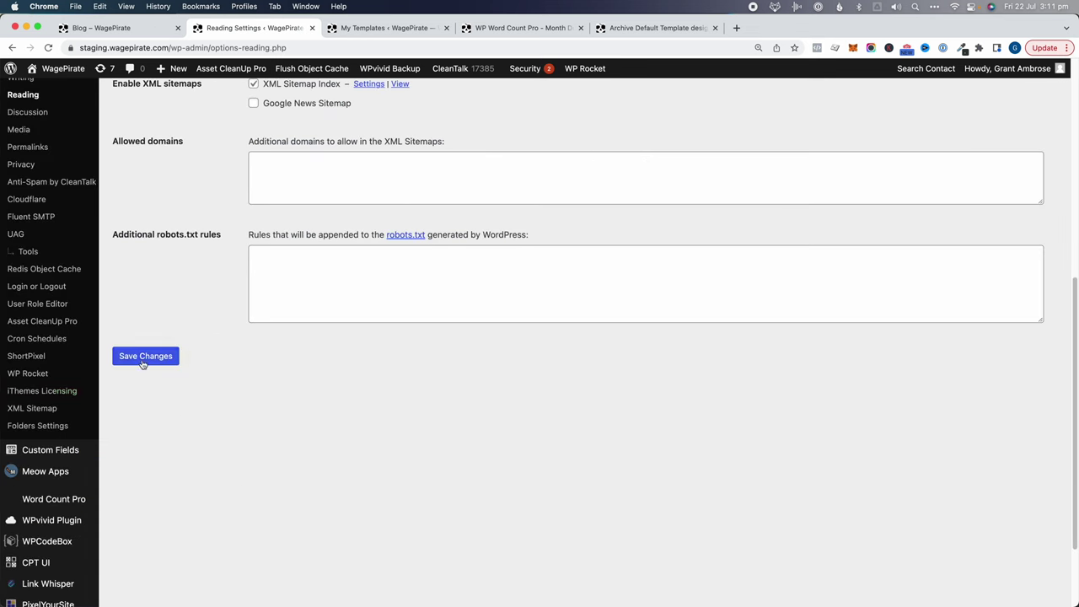
pyautogui.click(144, 359)
pyautogui.click(129, 28)
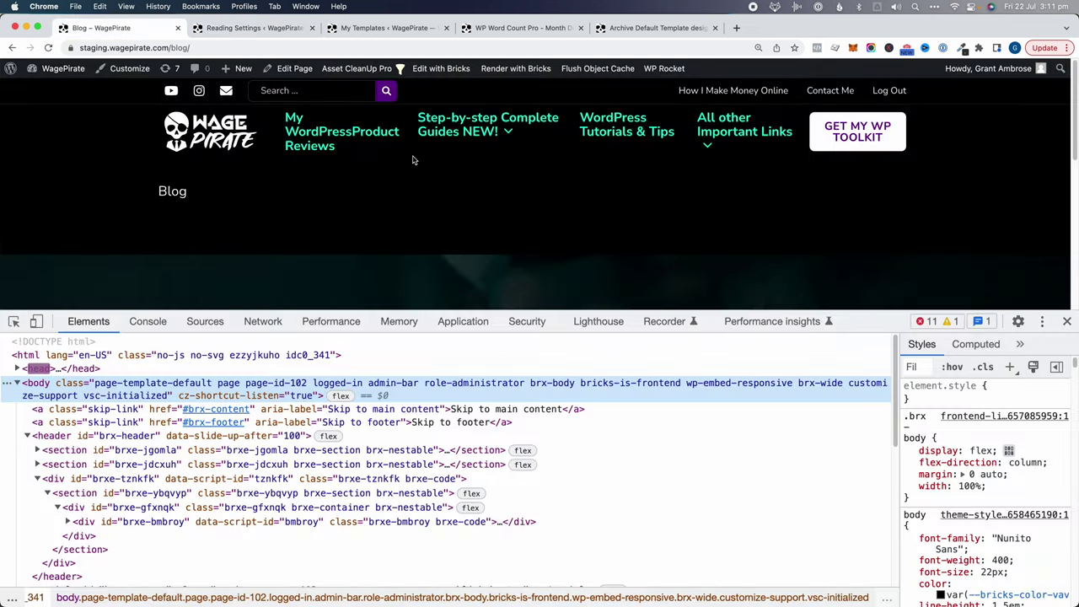
# Reload the Blog page, close the developer tools, and scroll through the posts listing.
pyautogui.press('super+r')
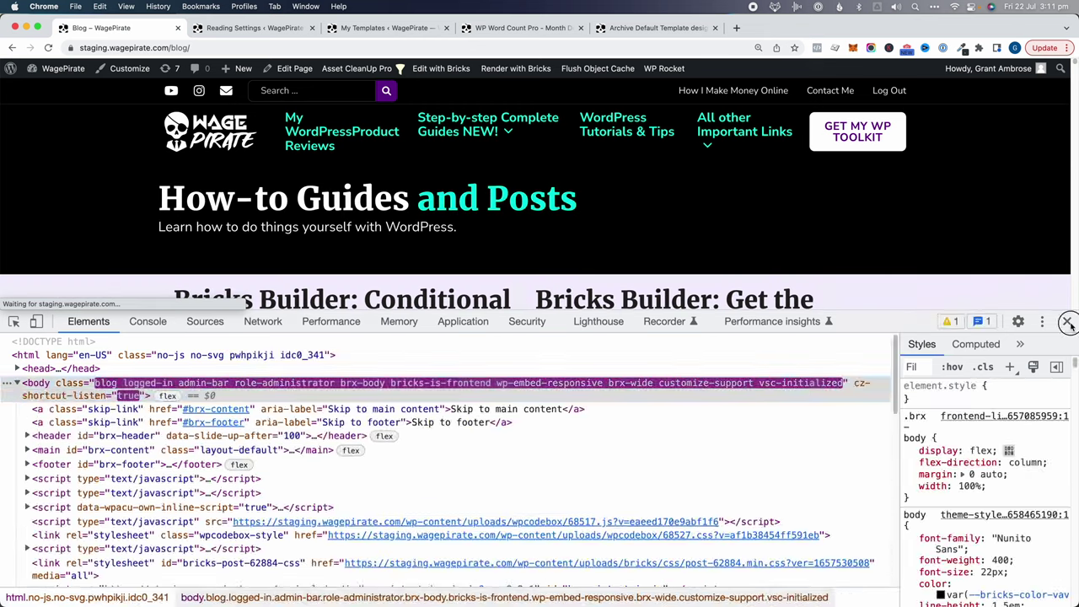
pyautogui.click(1067, 322)
pyautogui.scroll(-15, 931, 289)
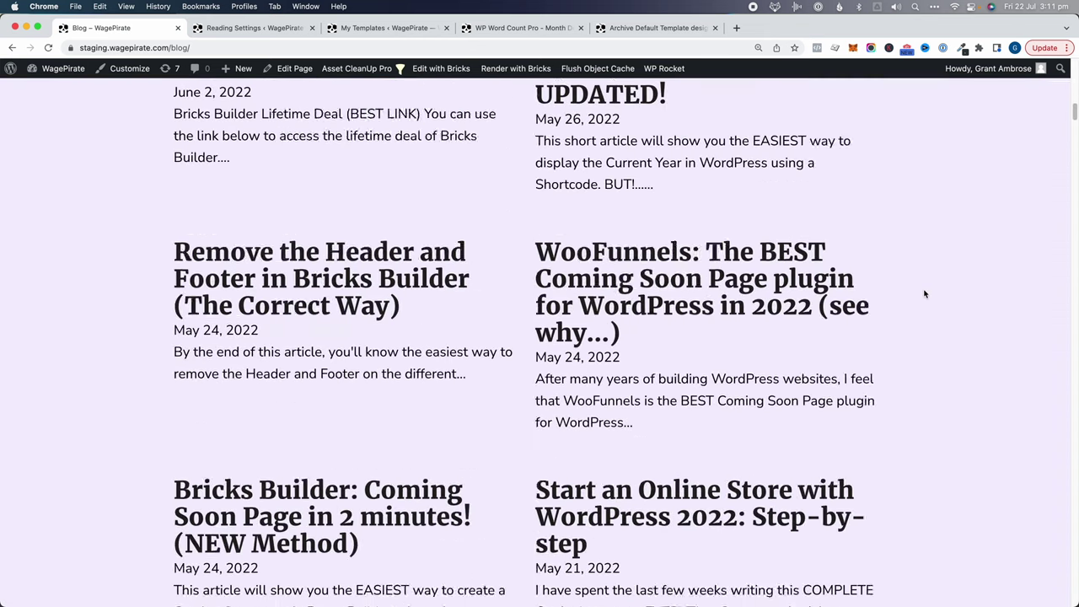
pyautogui.scroll(-3, 925, 293)
pyautogui.scroll(20, 925, 294)
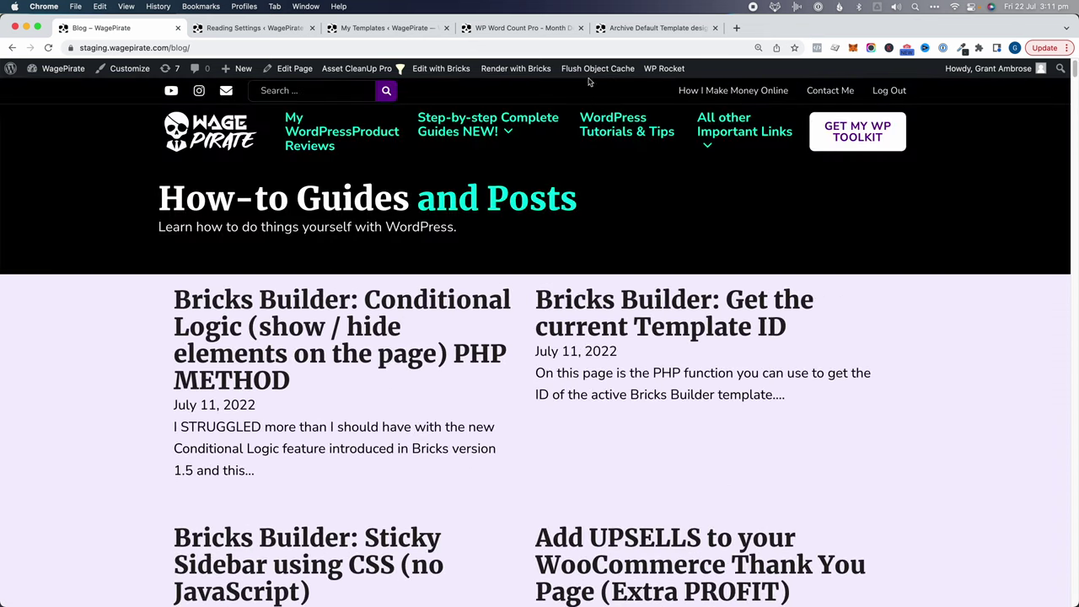
# Compare the listing with the archive template in the builder, then reopen WordPress Tutorials & Tips.
pyautogui.click(612, 31)
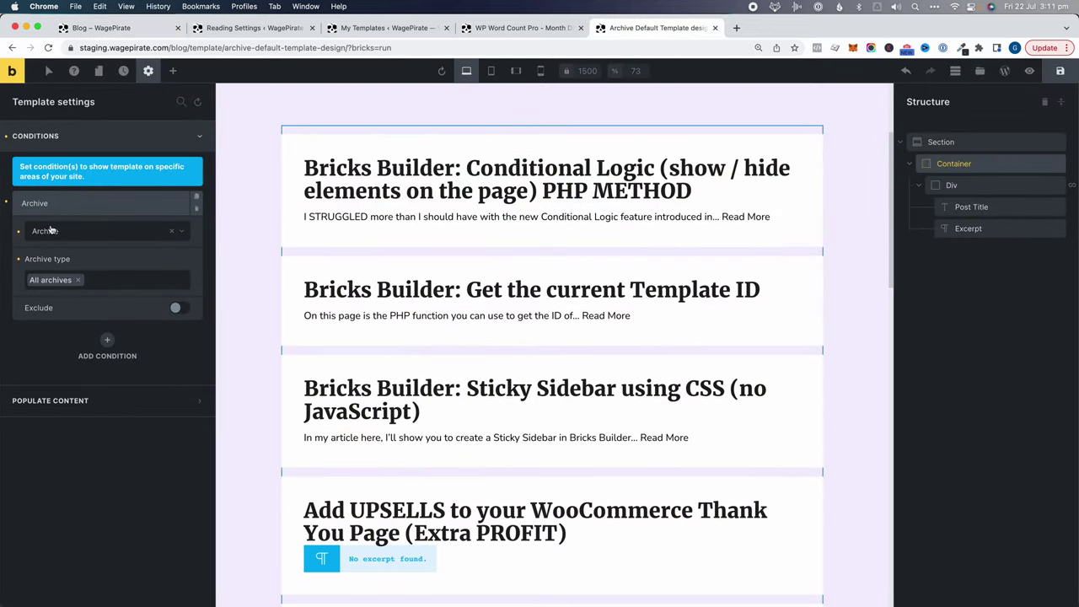
pyautogui.click(141, 28)
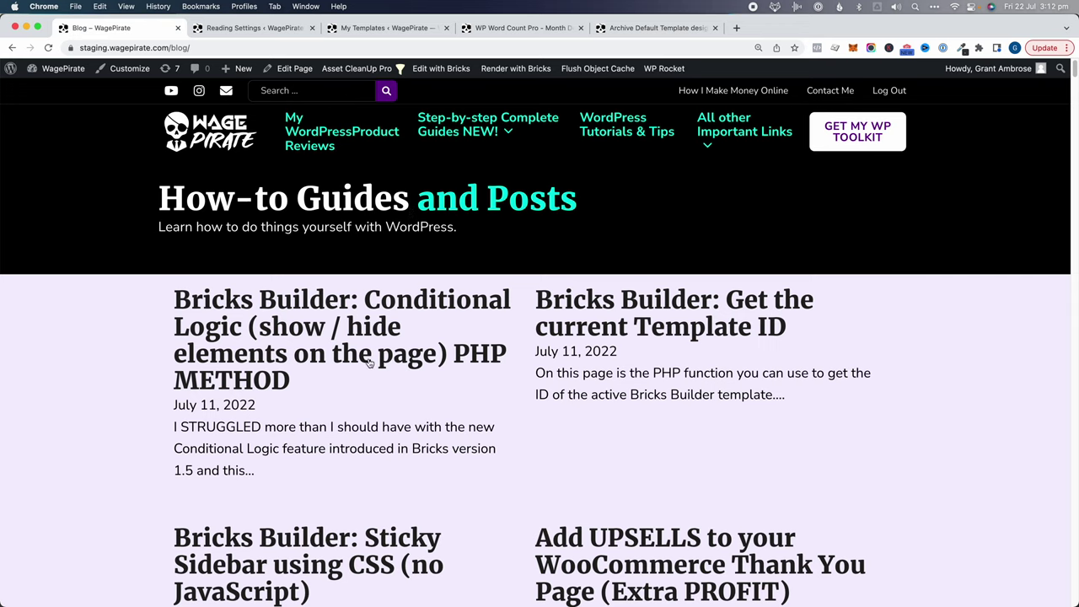
pyautogui.scroll(-1, 369, 363)
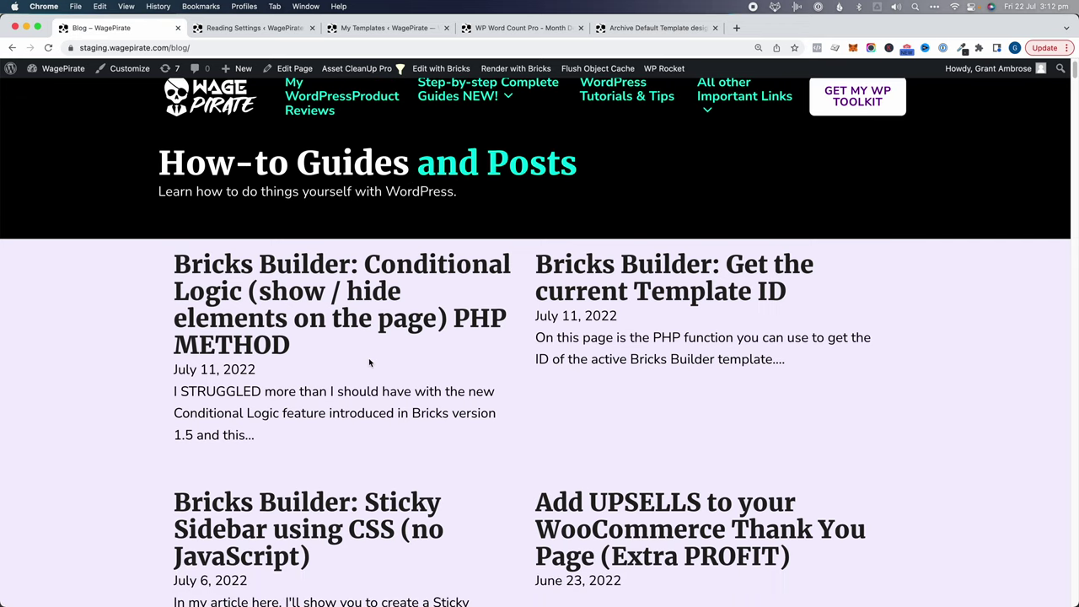
pyautogui.scroll(1, 420, 300)
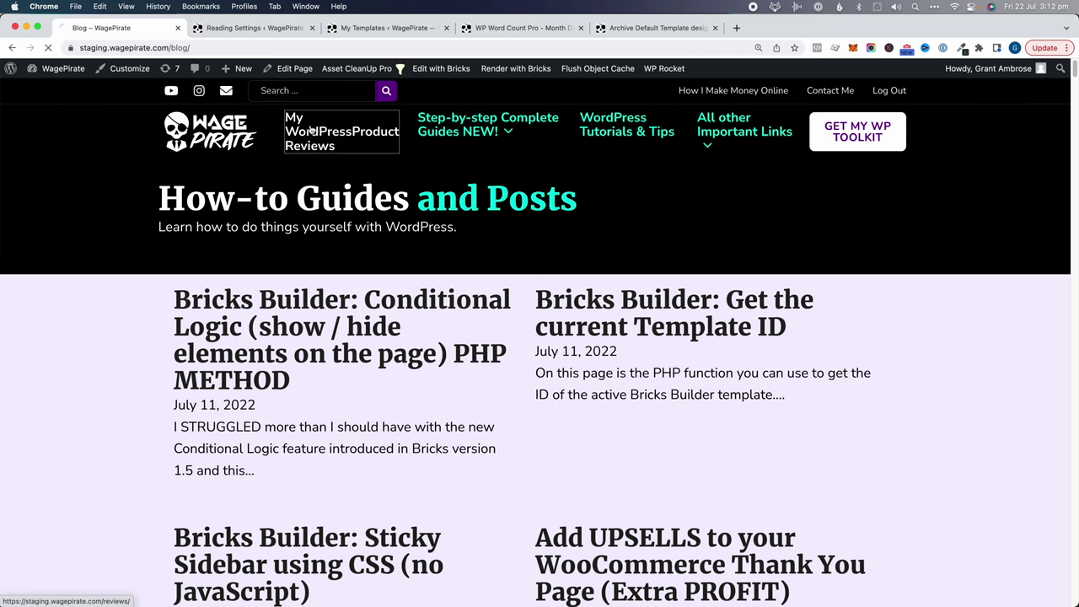
pyautogui.scroll(-5, 573, 446)
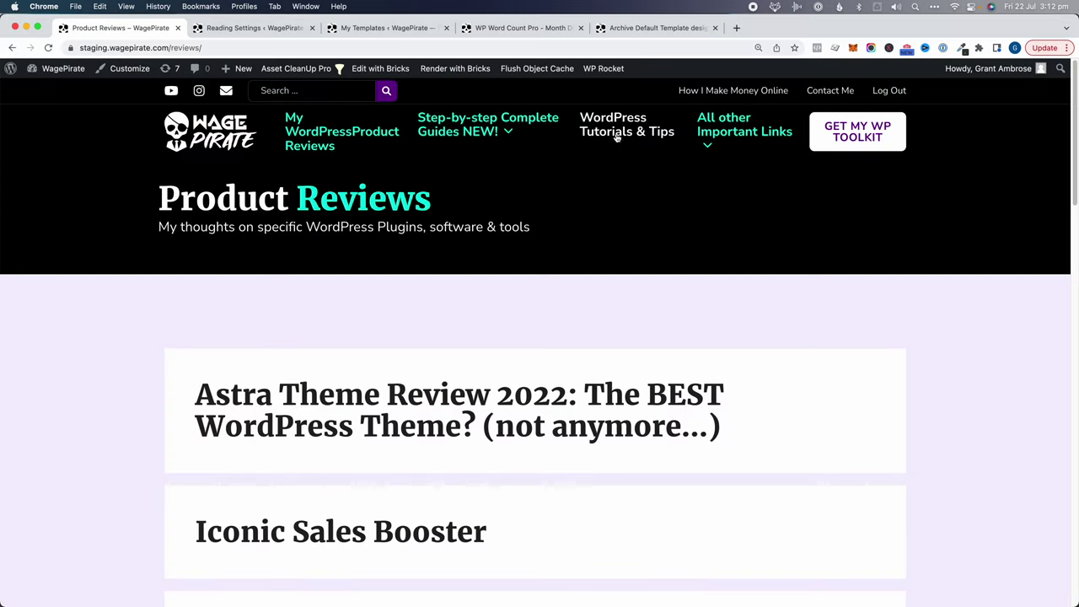
pyautogui.click(622, 128)
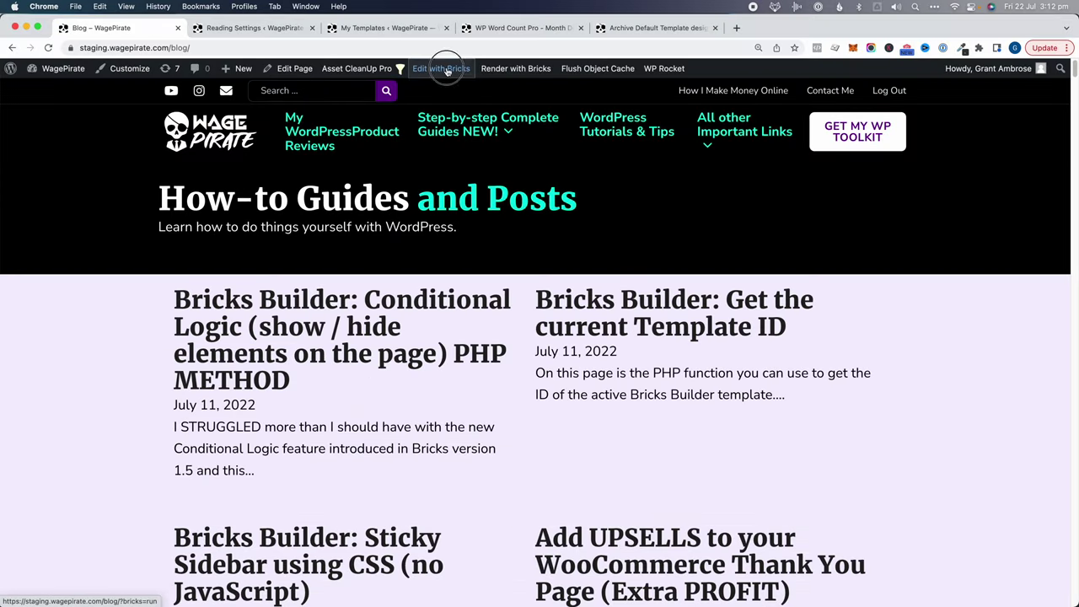
# Copy the posts loop Section from the archive template's structure.
pyautogui.moveTo(443, 76)
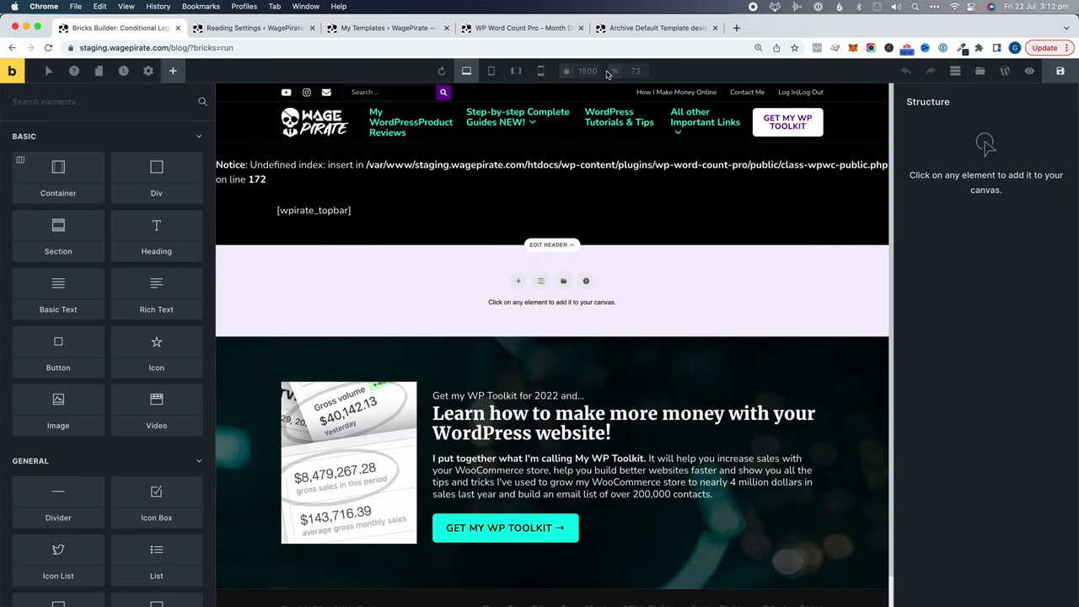
pyautogui.click(624, 28)
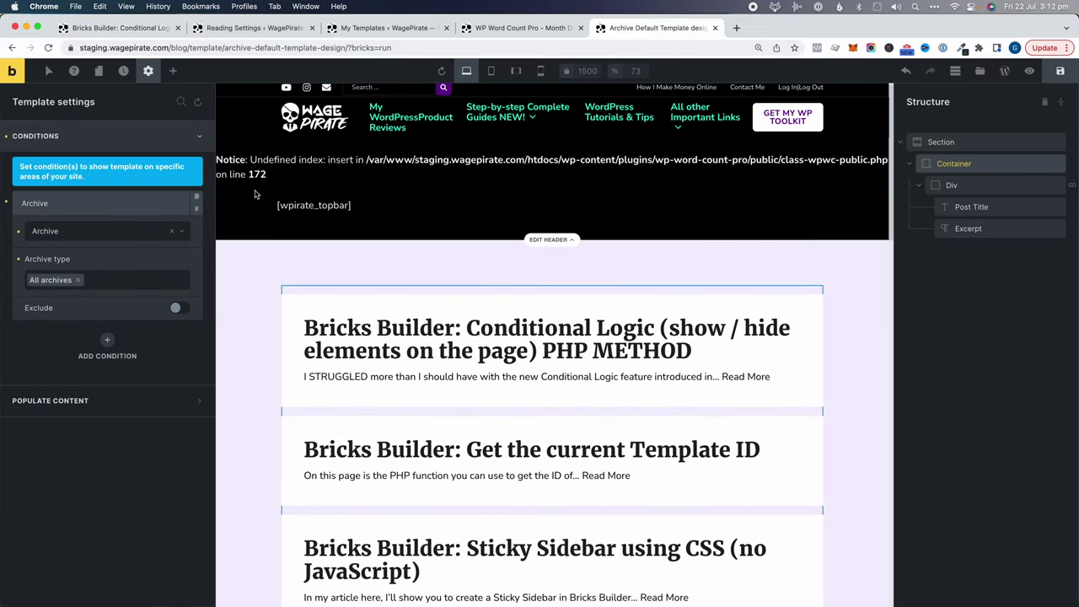
pyautogui.click(953, 141)
pyautogui.rightClick(944, 145)
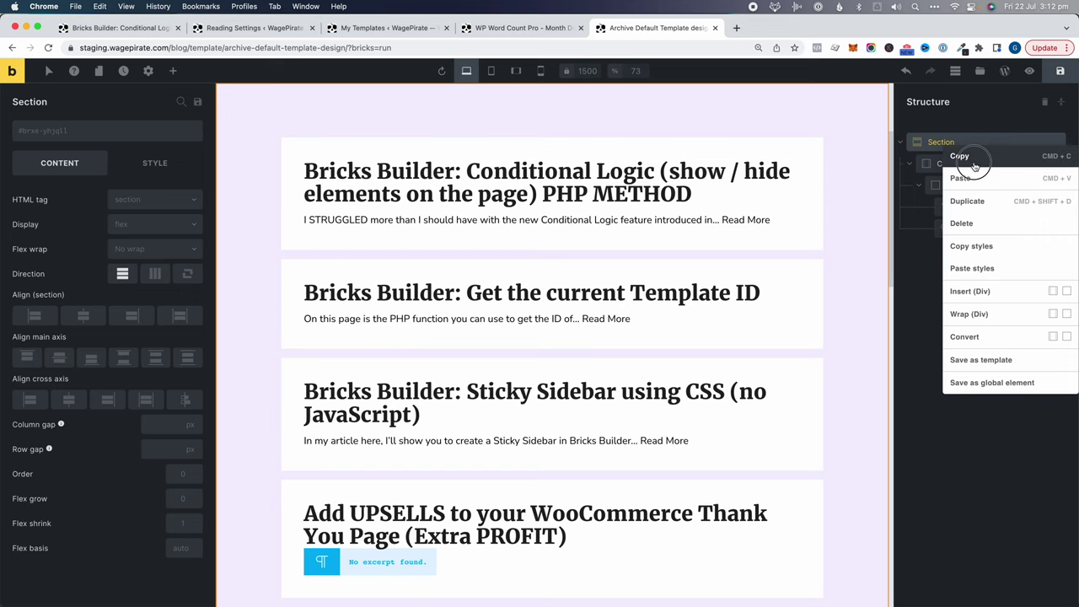
pyautogui.click(962, 156)
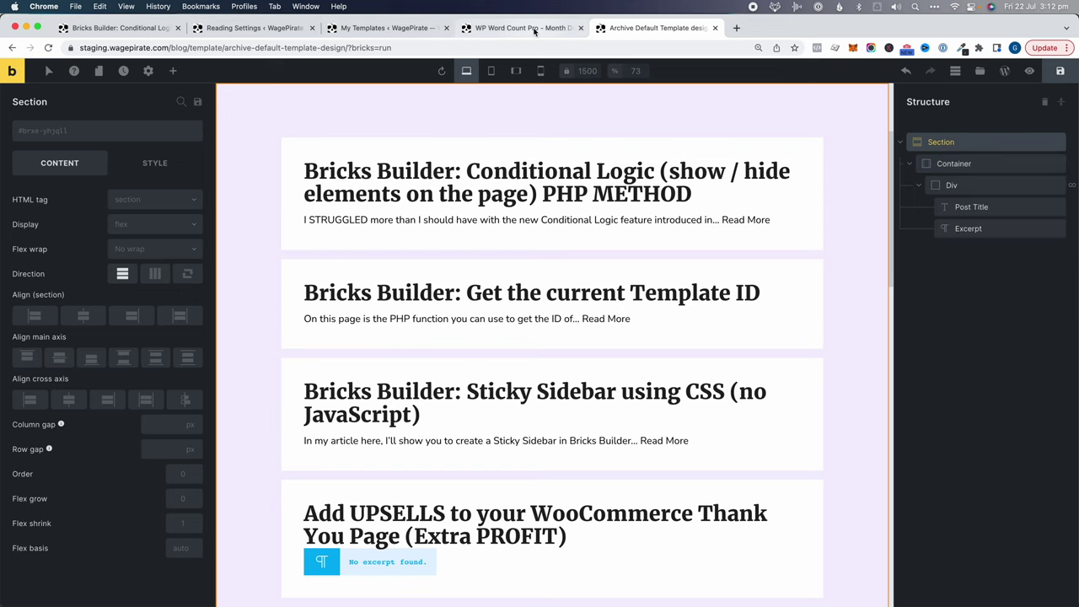
# Paste the Section into the blog page with Cmd+V and save it.
pyautogui.click(88, 32)
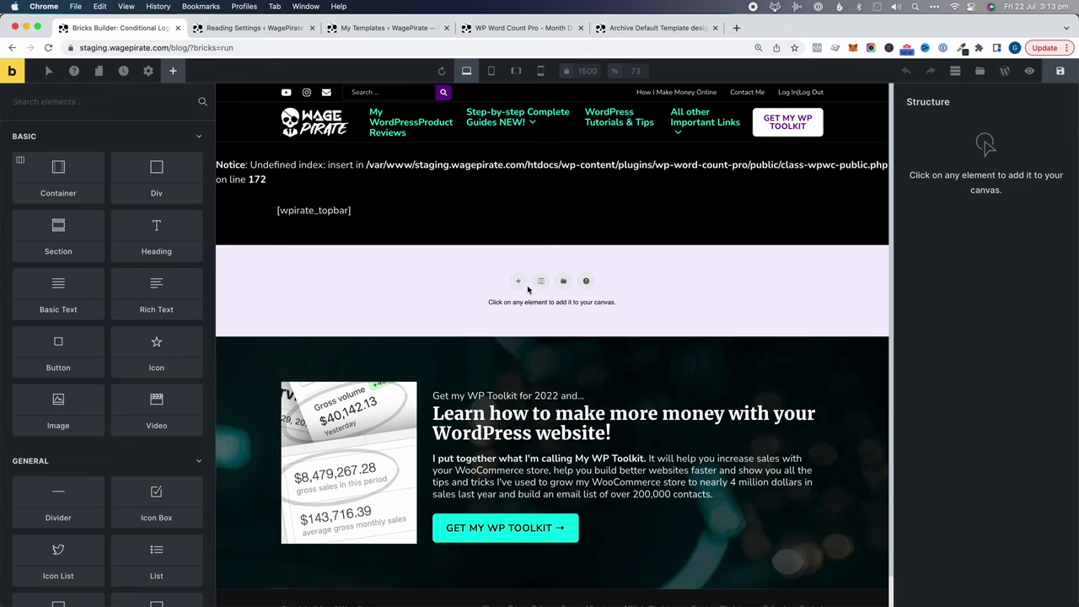
pyautogui.press('super+v')
pyautogui.scroll(-10, 516, 329)
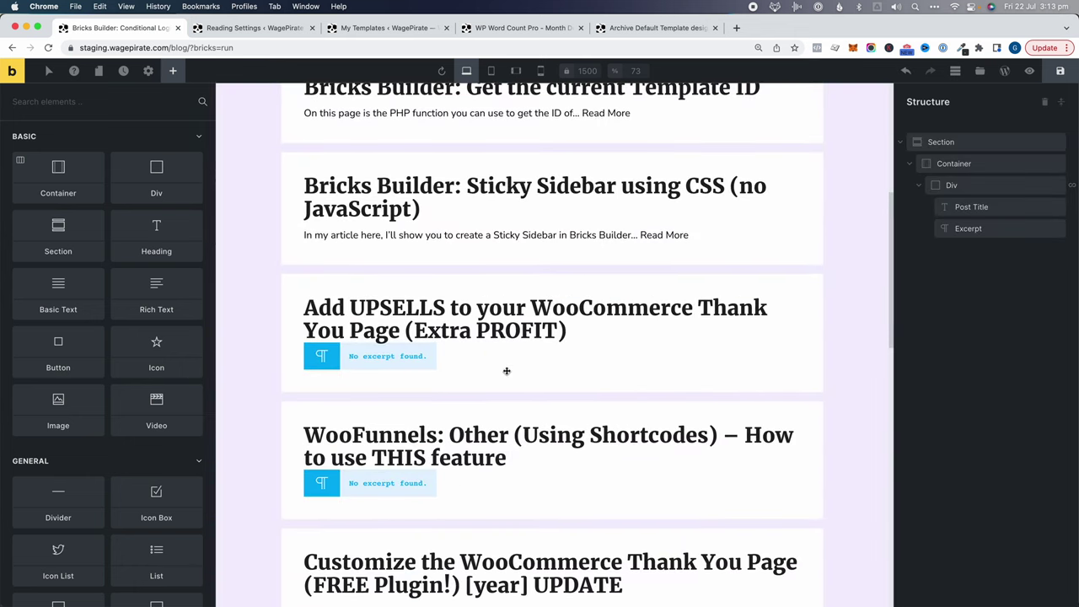
pyautogui.scroll(10, 507, 371)
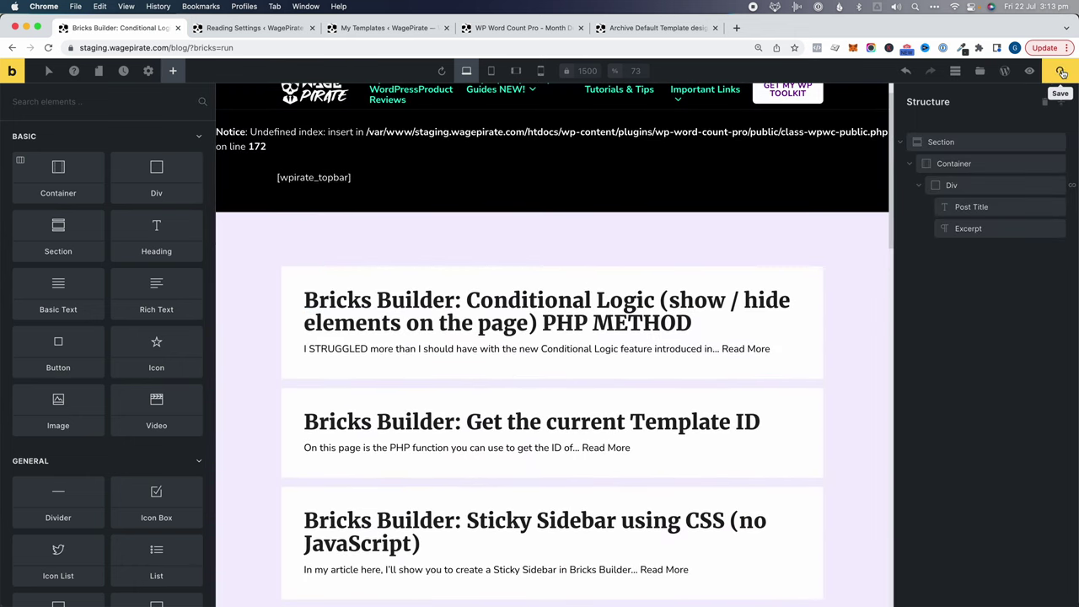
pyautogui.click(1062, 73)
pyautogui.click(1029, 71)
# View the page on the live site and go to the blog page from the menu.
pyautogui.click(1005, 74)
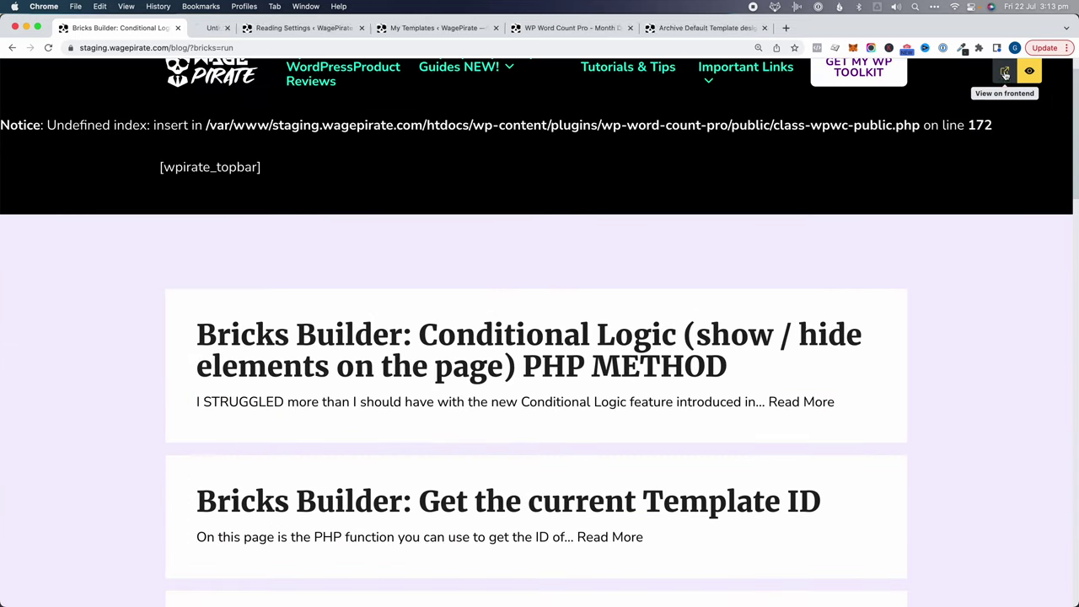
pyautogui.click(268, 28)
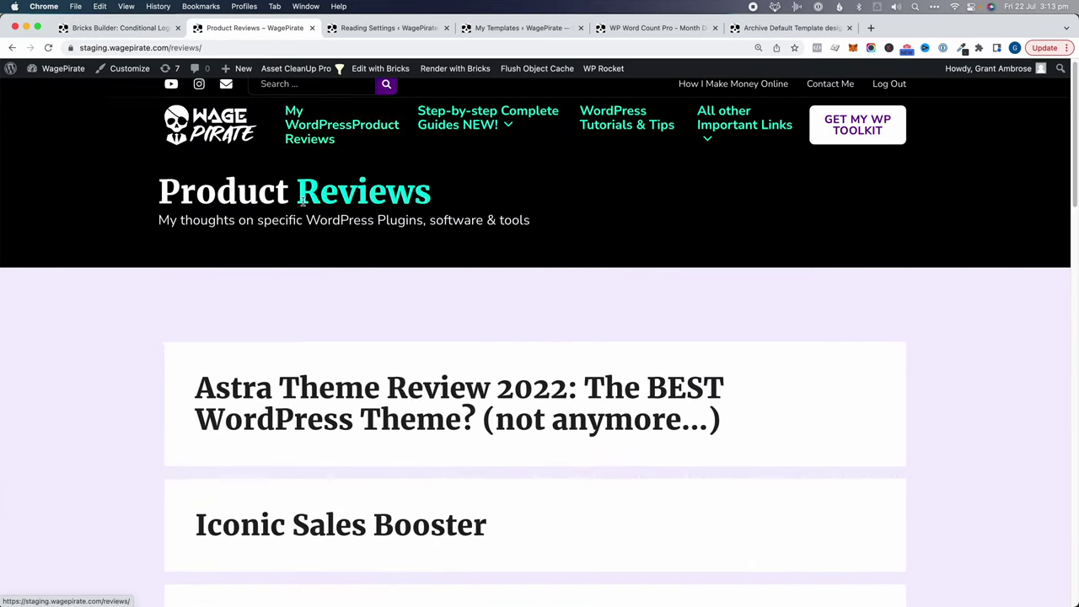
pyautogui.scroll(-10, 310, 238)
pyautogui.scroll(10, 310, 239)
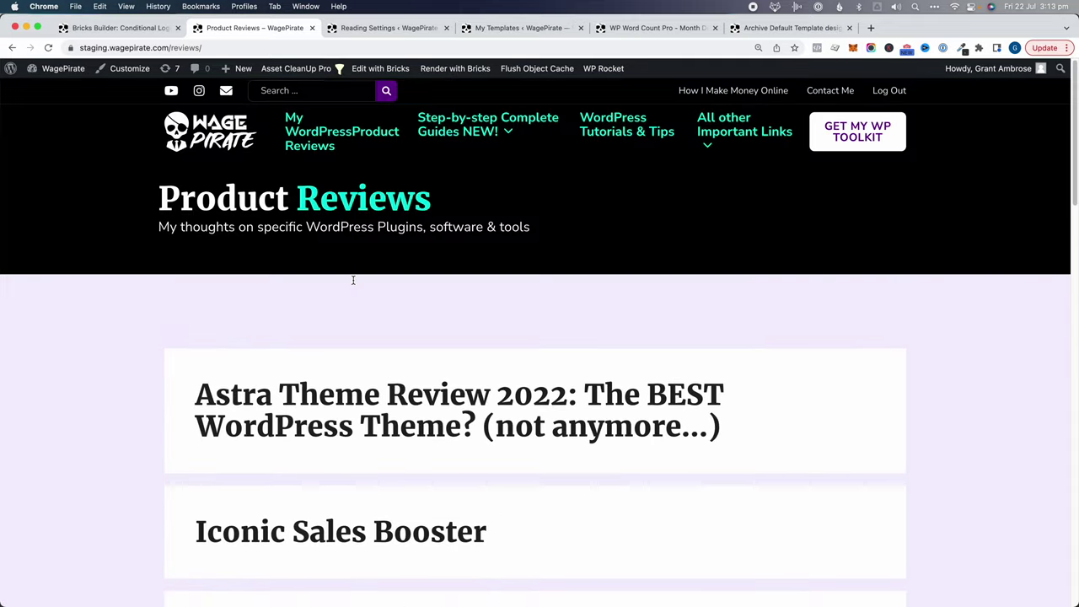
pyautogui.click(618, 132)
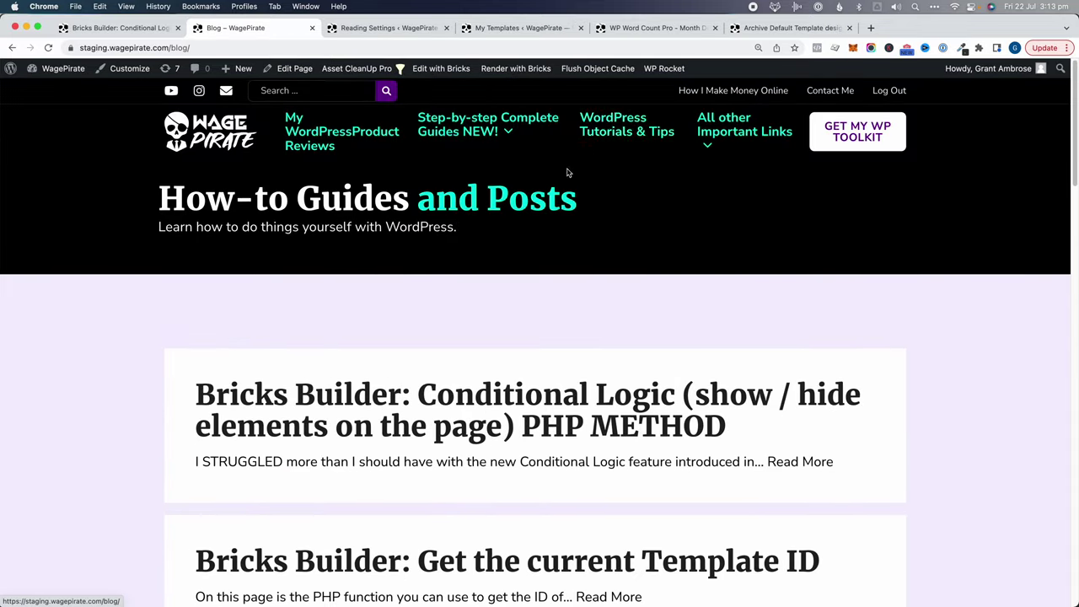
pyautogui.scroll(-10, 568, 173)
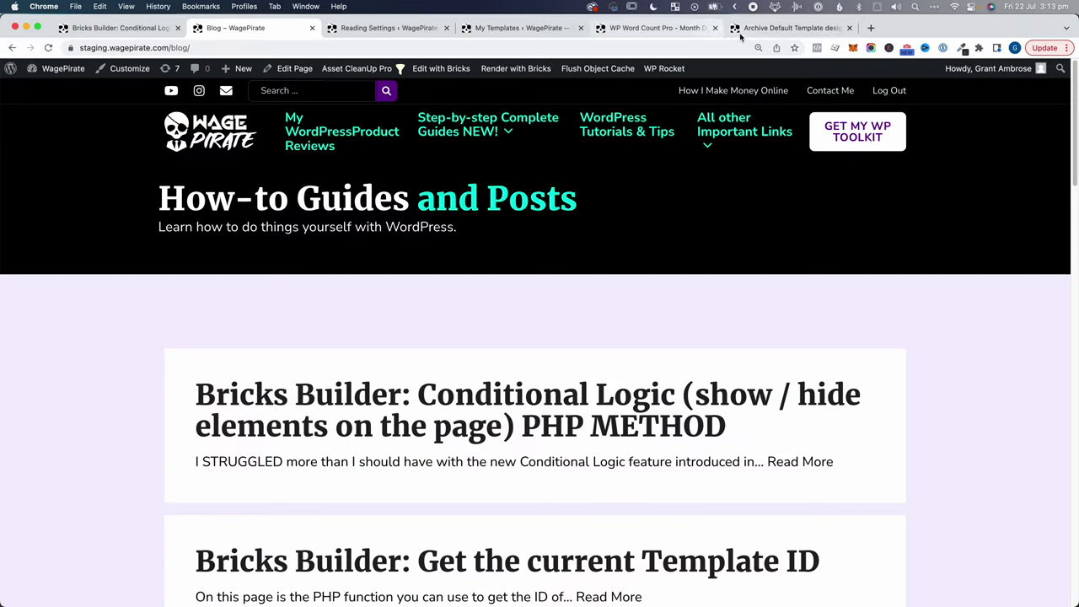
# Check the template's Archive display condition, then select the looping post card Div.
pyautogui.click(745, 31)
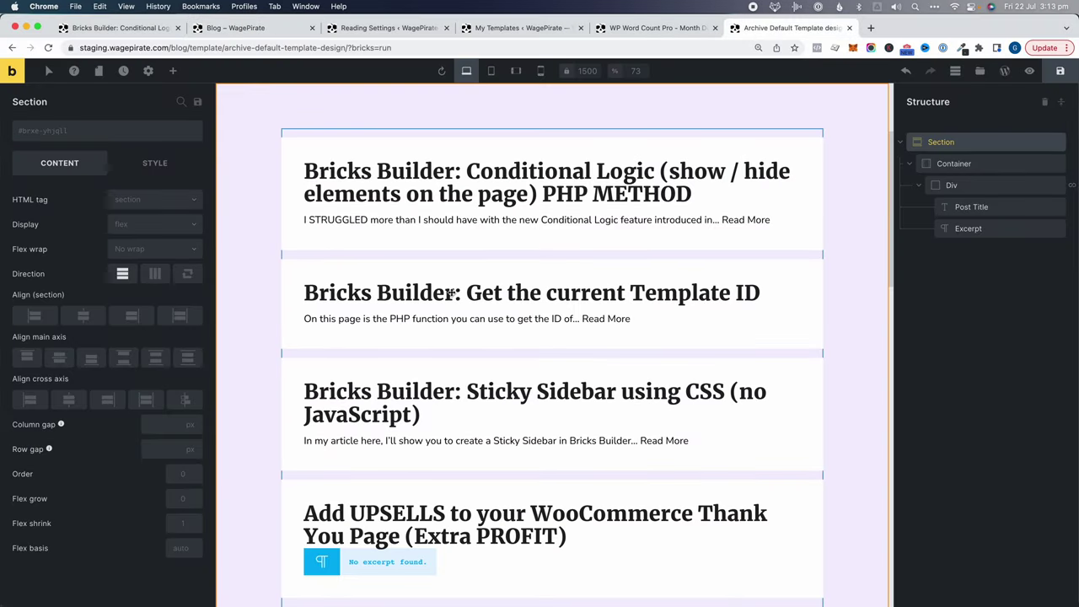
pyautogui.click(151, 70)
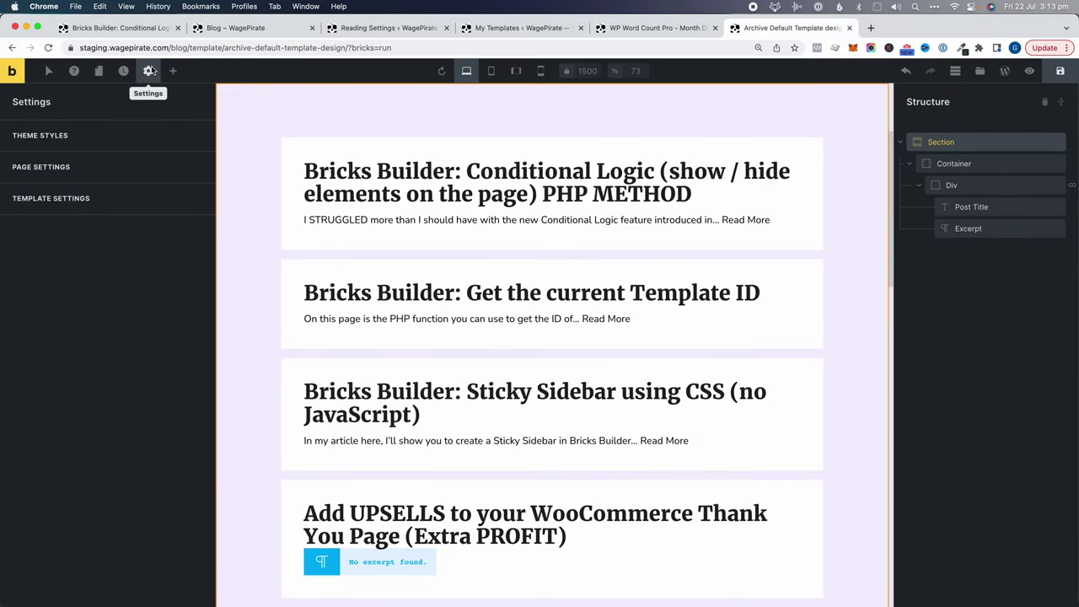
pyautogui.click(60, 197)
pyautogui.click(53, 143)
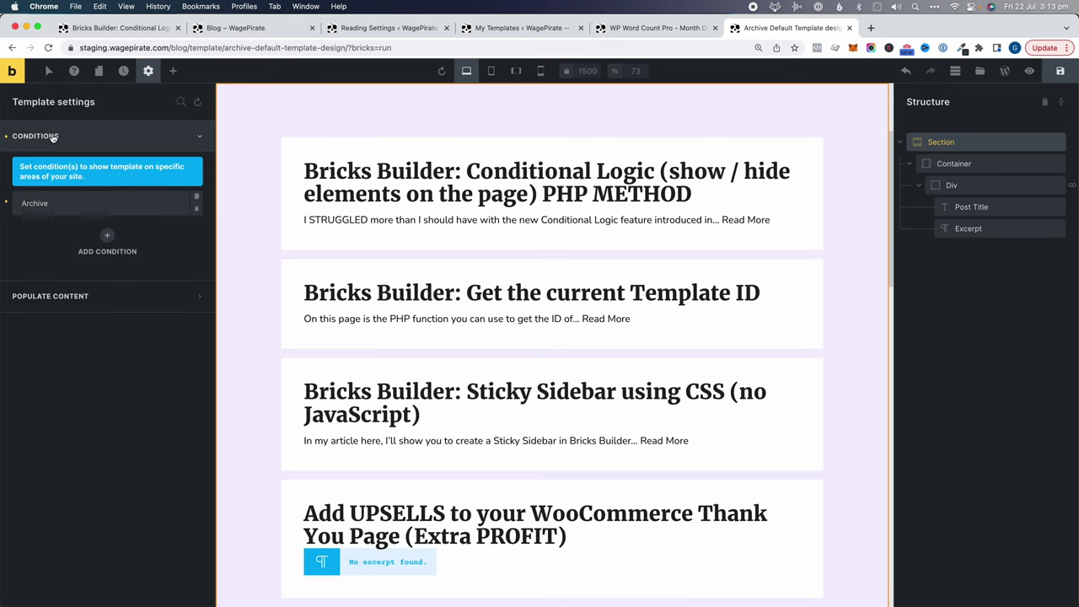
pyautogui.click(68, 202)
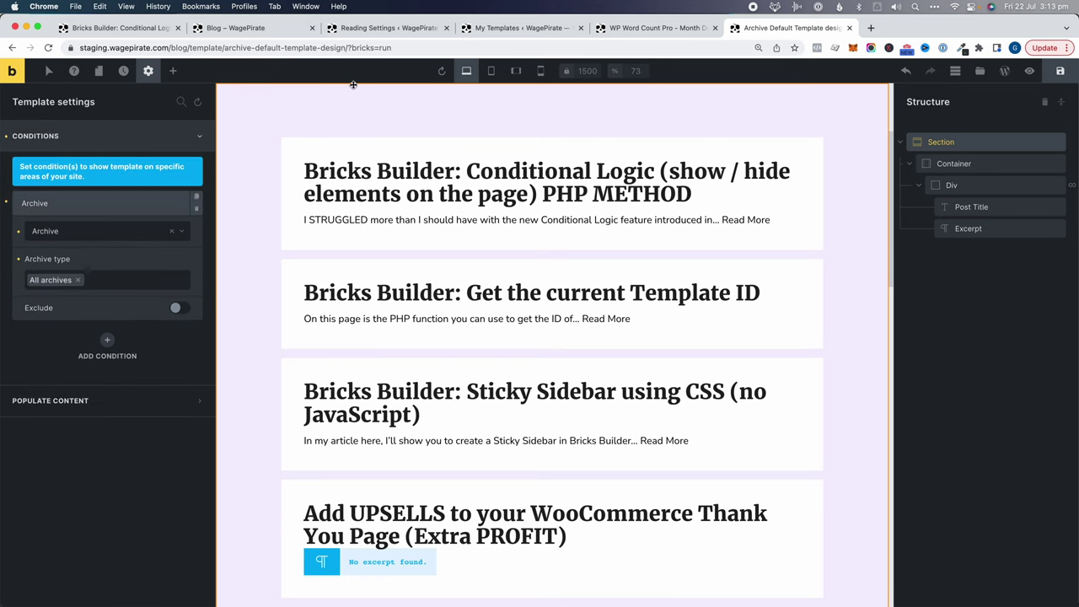
pyautogui.click(253, 28)
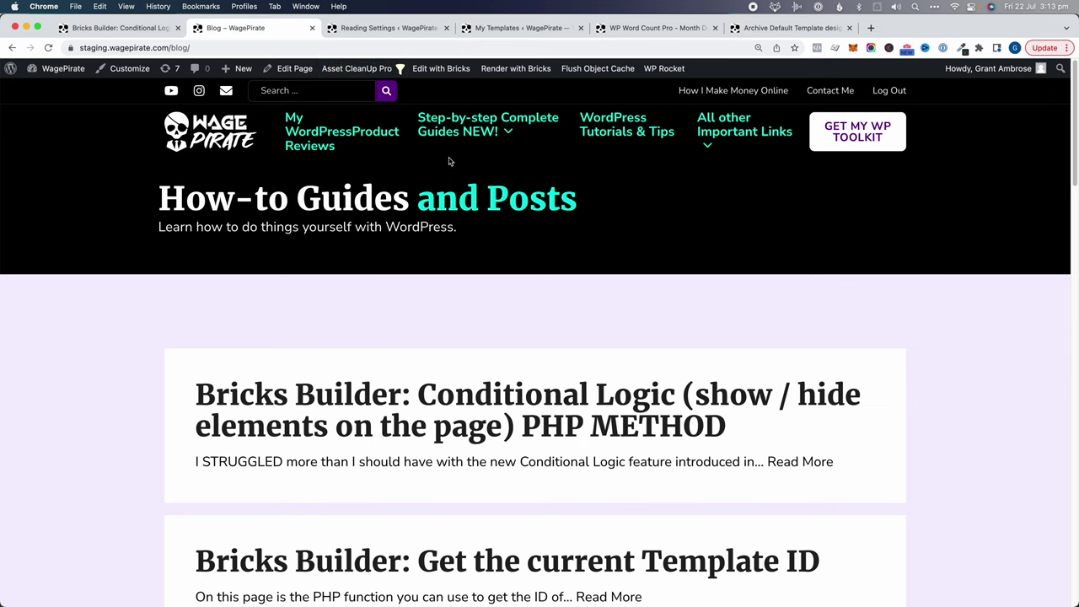
pyautogui.moveTo(605, 208)
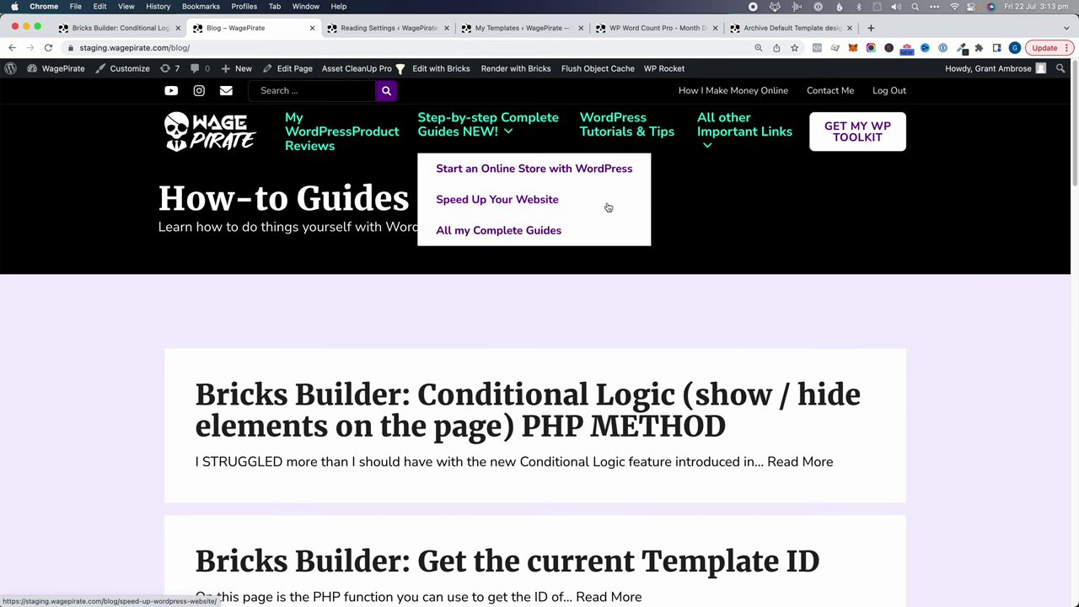
pyautogui.press('super+9')
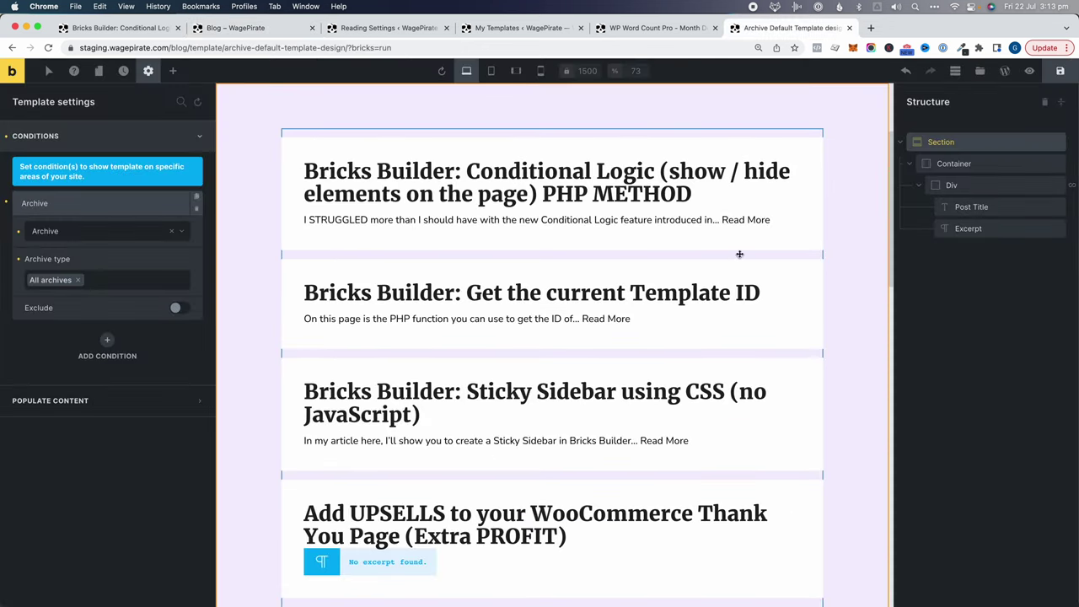
pyautogui.click(932, 185)
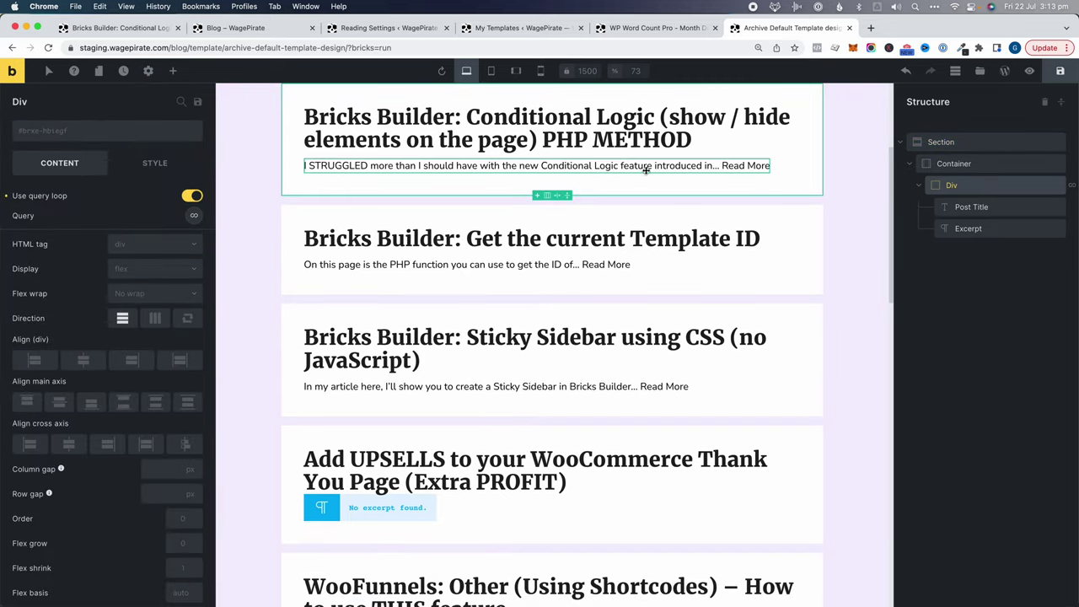
# Add a Button element below each card's excerpt with a filled purple style.
pyautogui.click(173, 71)
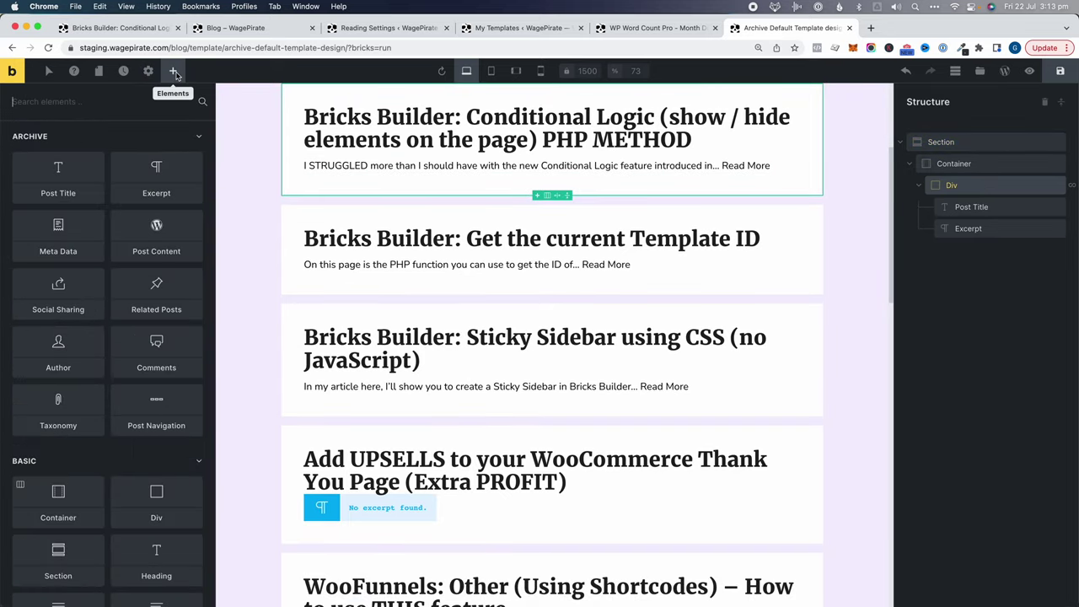
pyautogui.write('butt')
pyautogui.click(58, 157)
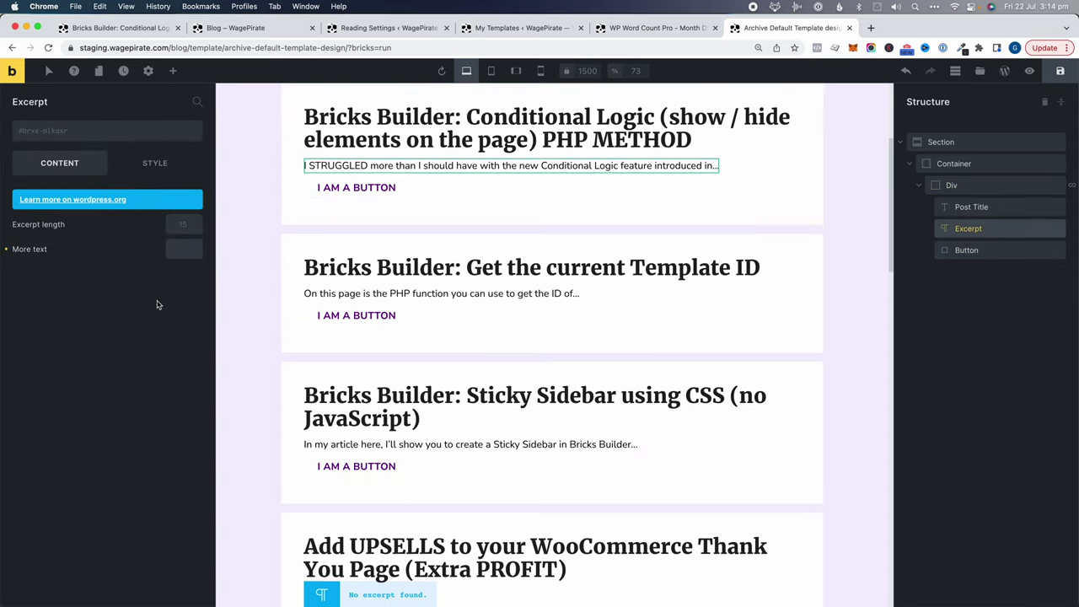
pyautogui.click(356, 187)
pyautogui.scroll(-2, 417, 244)
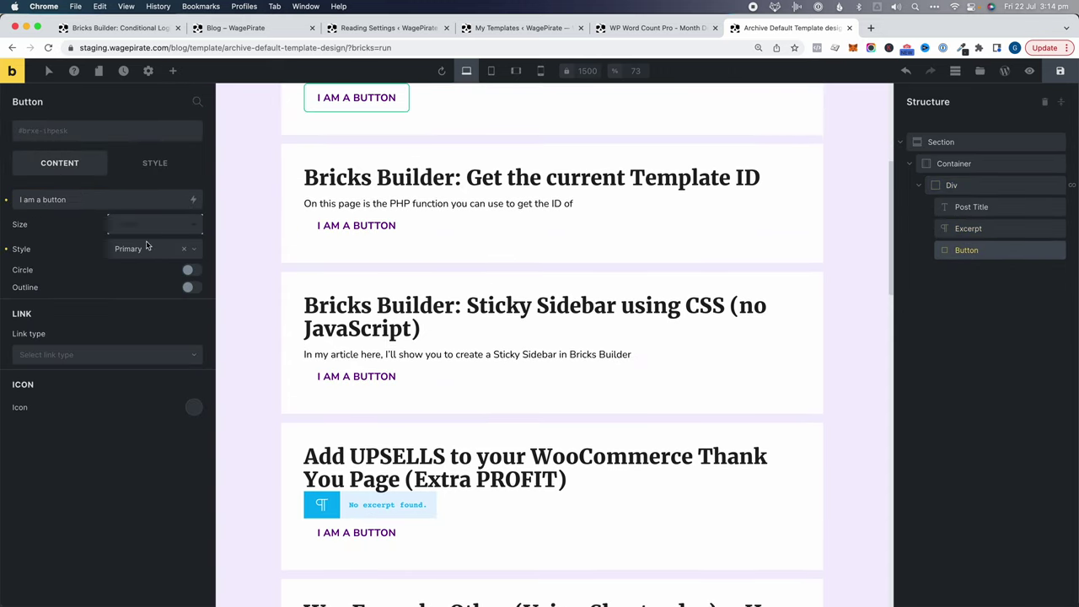
pyautogui.click(186, 249)
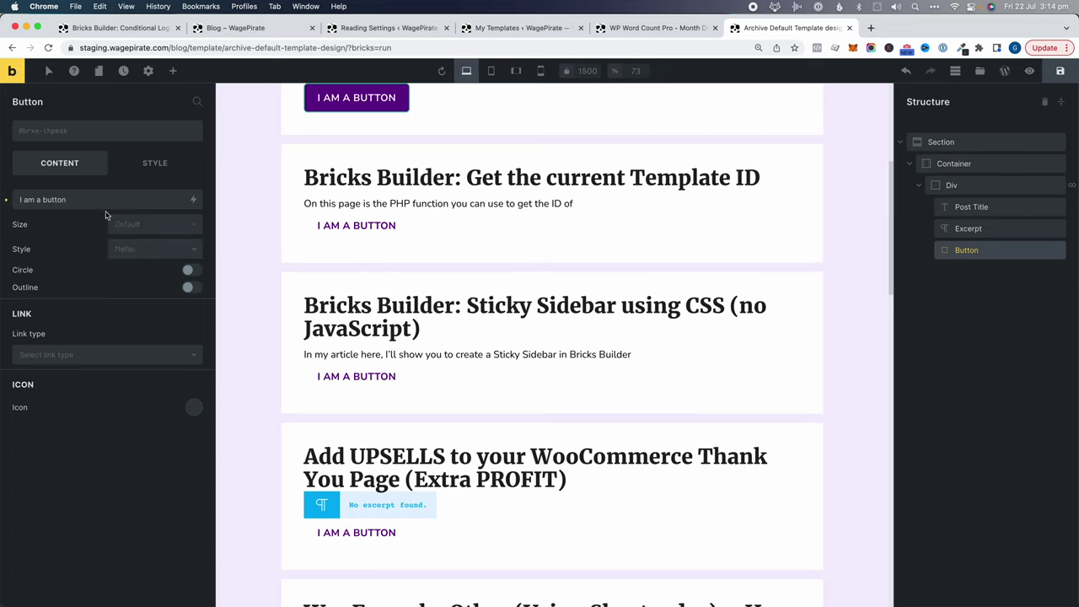
# Link the button to each post via Dynamic Data > Post link.
pyautogui.click(51, 358)
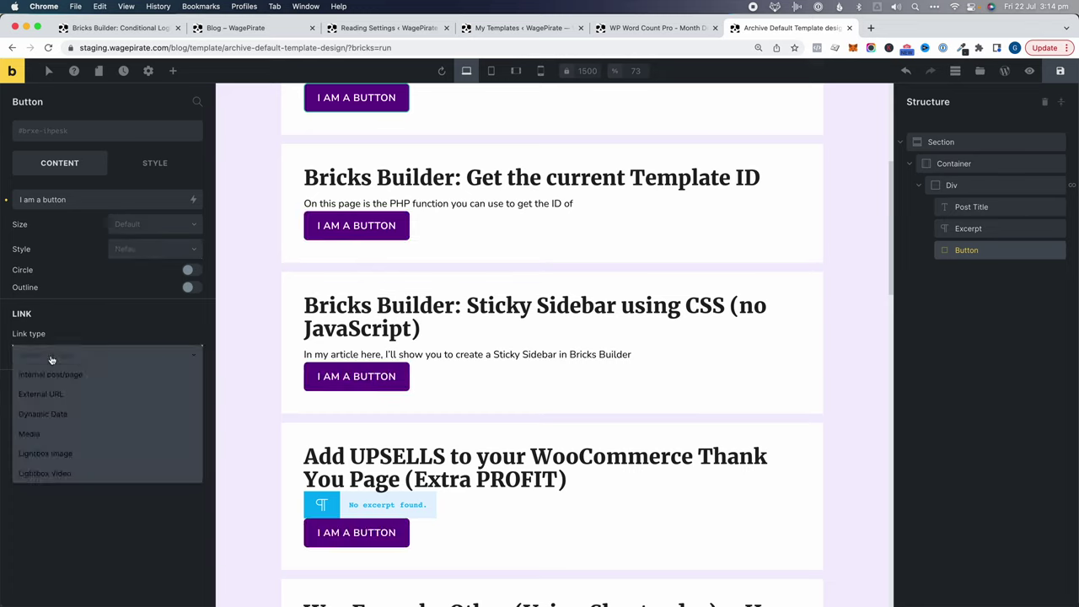
pyautogui.click(47, 414)
pyautogui.click(96, 381)
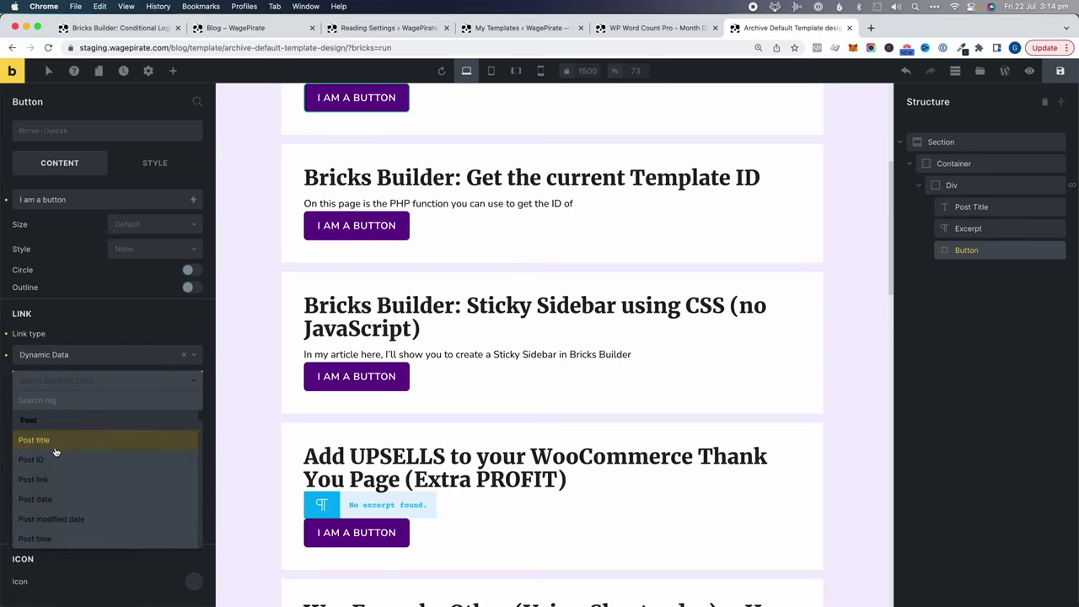
pyautogui.click(56, 496)
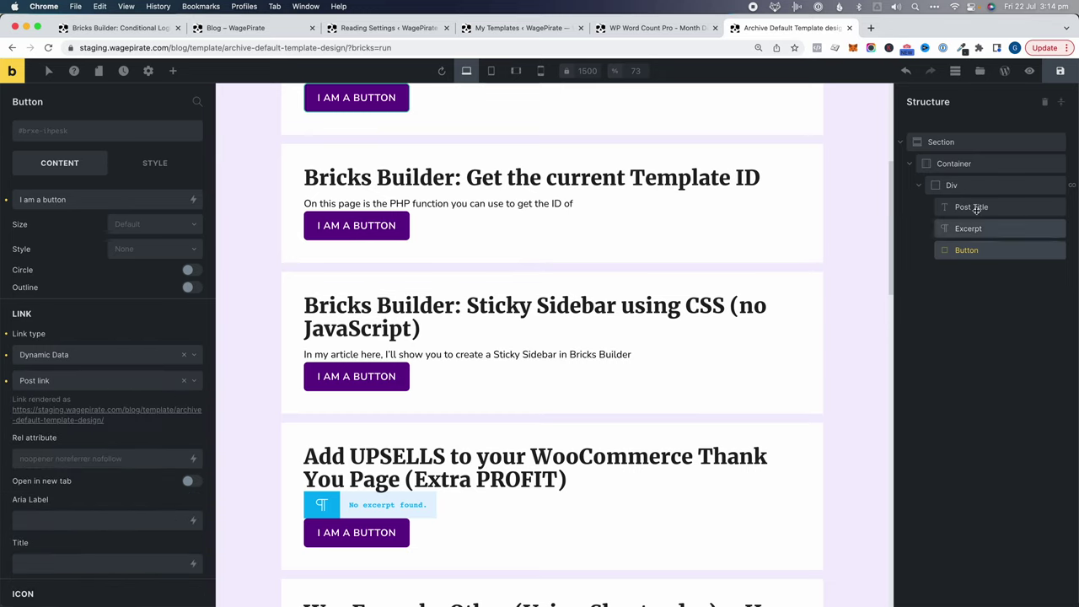
# Give the button a 15 px top margin and save the archive template.
pyautogui.click(123, 164)
pyautogui.click(25, 277)
pyautogui.write('15')
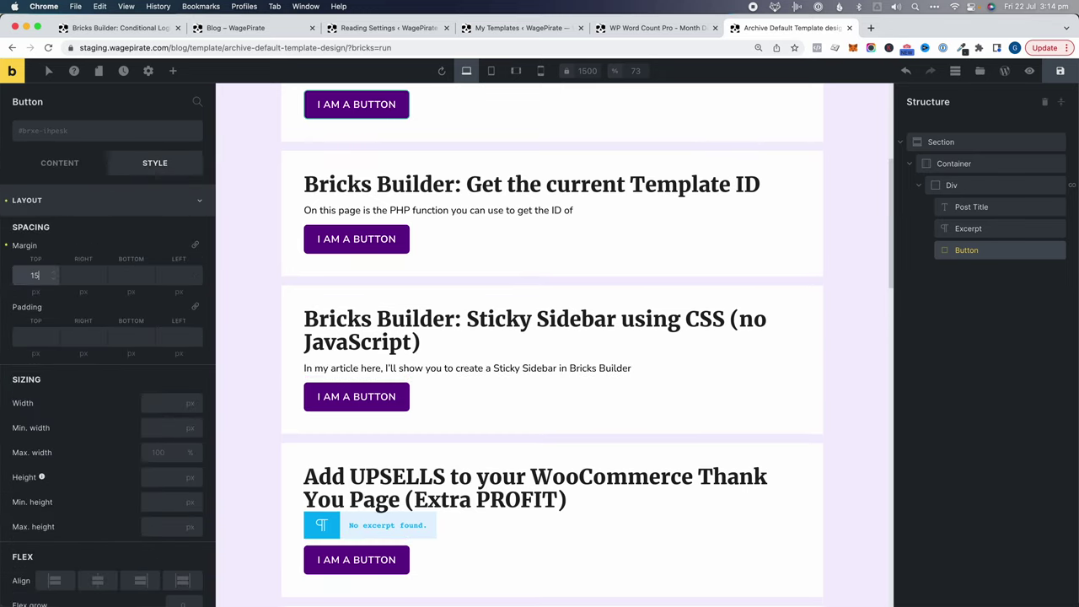
pyautogui.click(1063, 74)
pyautogui.click(287, 32)
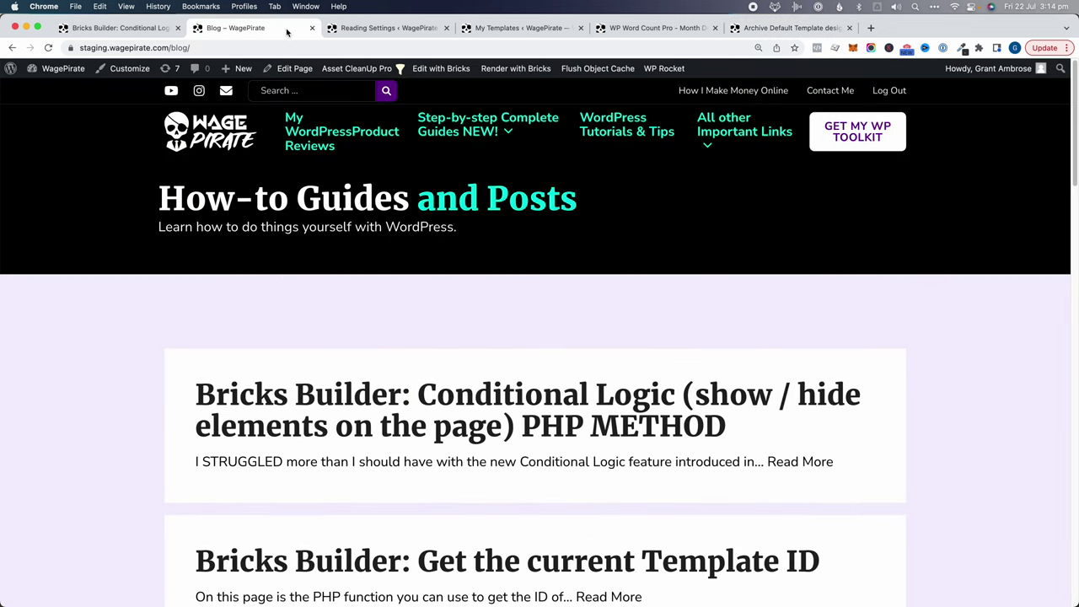
# Check the Product Reviews and blog pages for the new button, then open the blog in Bricks.
pyautogui.click(327, 138)
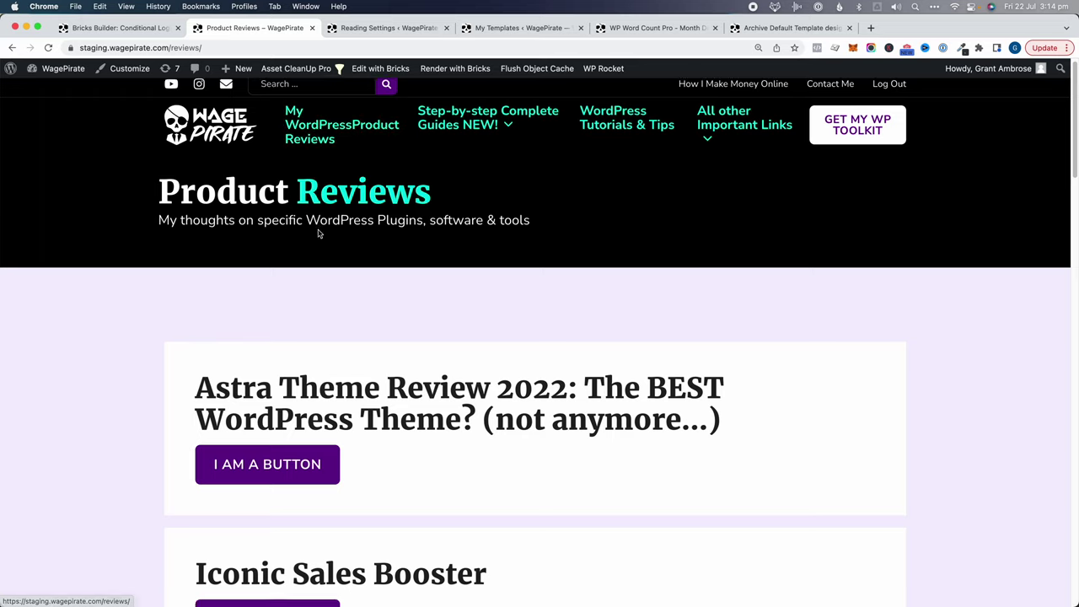
pyautogui.scroll(-10, 453, 289)
pyautogui.scroll(10, 481, 337)
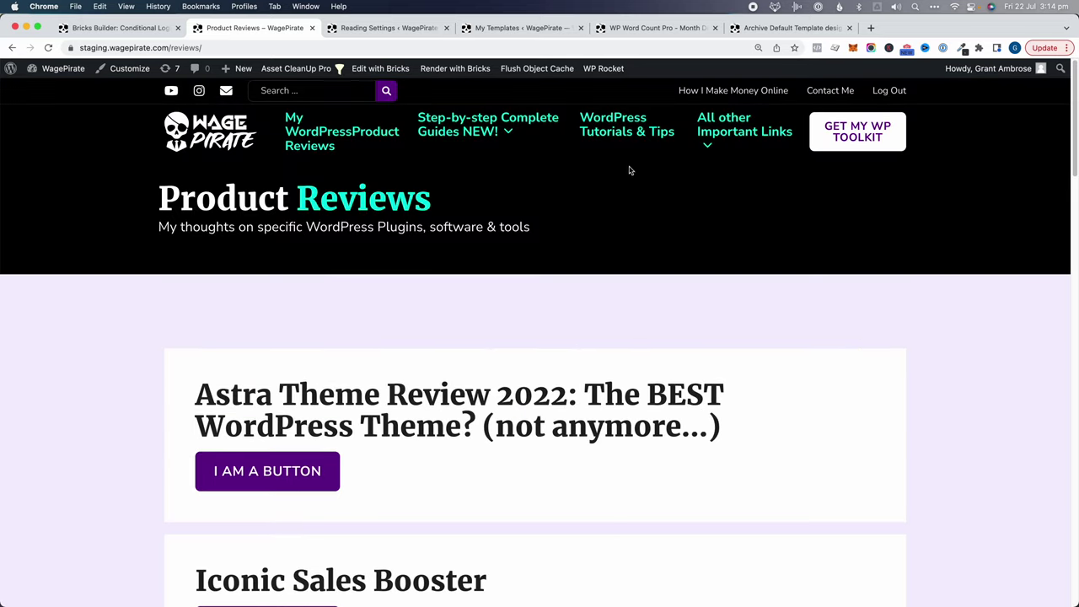
pyautogui.click(623, 133)
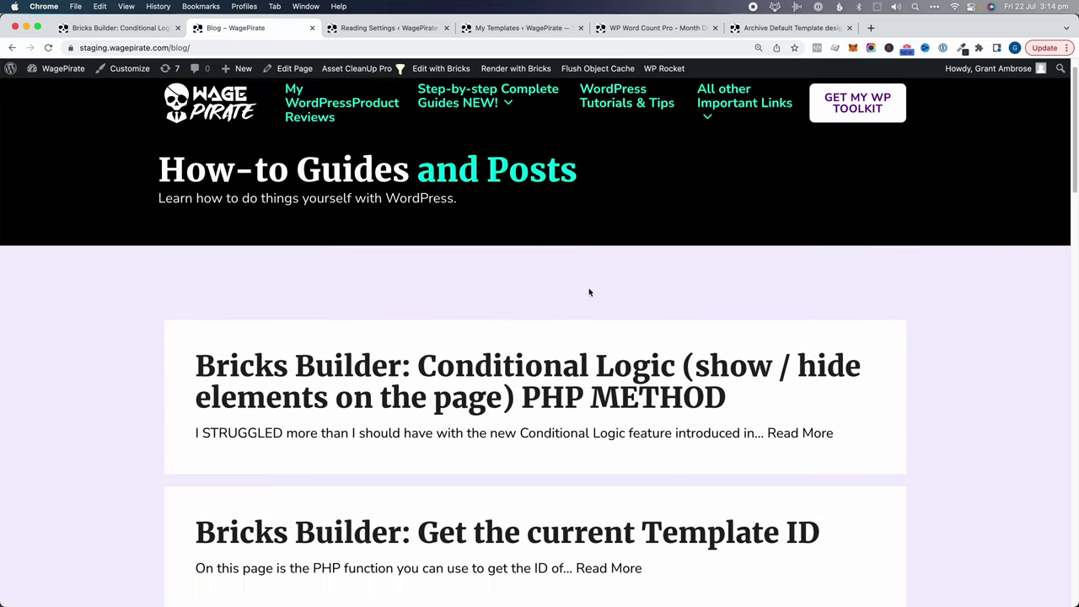
pyautogui.scroll(-6, 587, 289)
pyautogui.scroll(6, 599, 401)
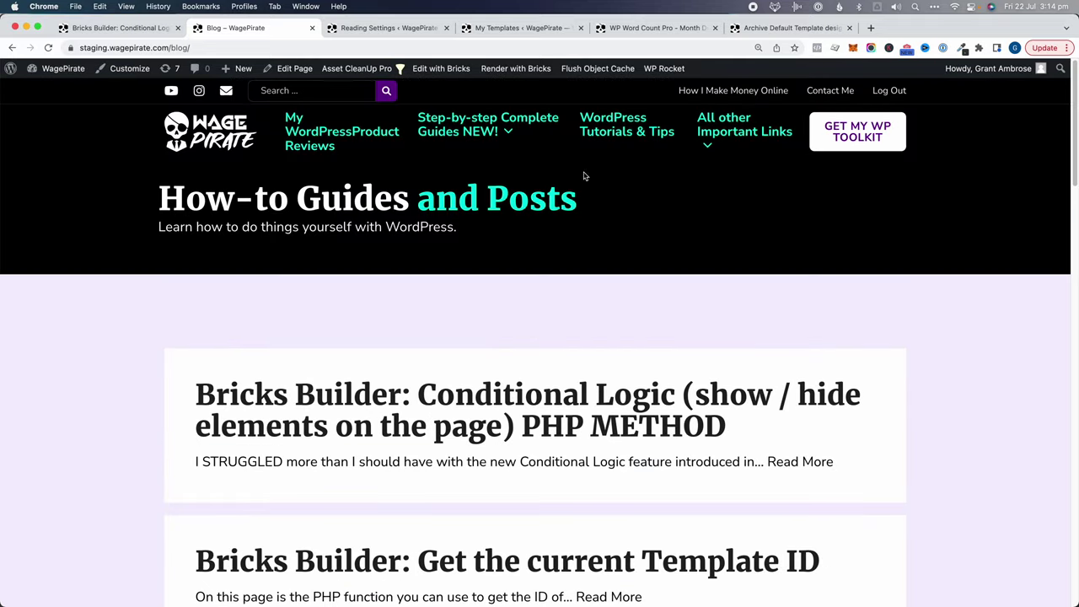
pyautogui.click(453, 70)
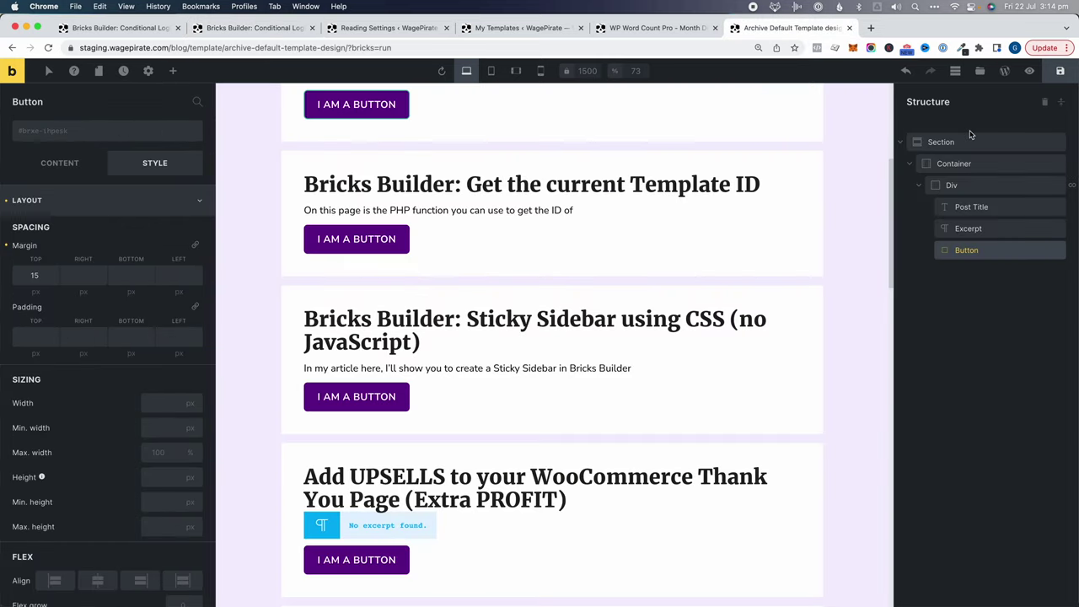
# Copy the archive card section with its I AM A BUTTON, paste it into the blog page, and save.
pyautogui.rightClick(1018, 139)
pyautogui.click(1014, 153)
pyautogui.click(253, 28)
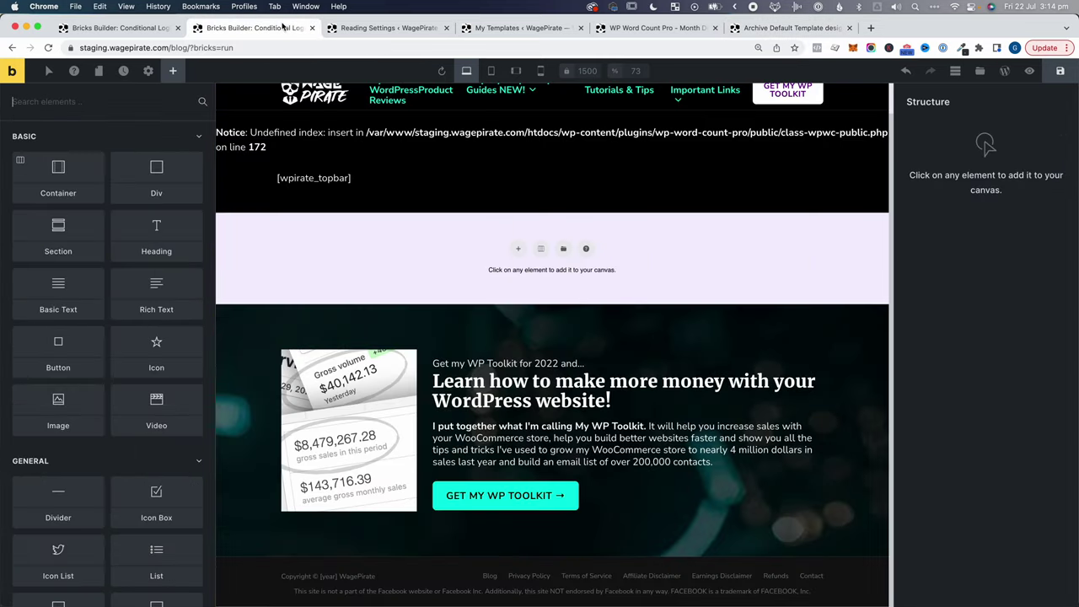
pyautogui.press('super+v')
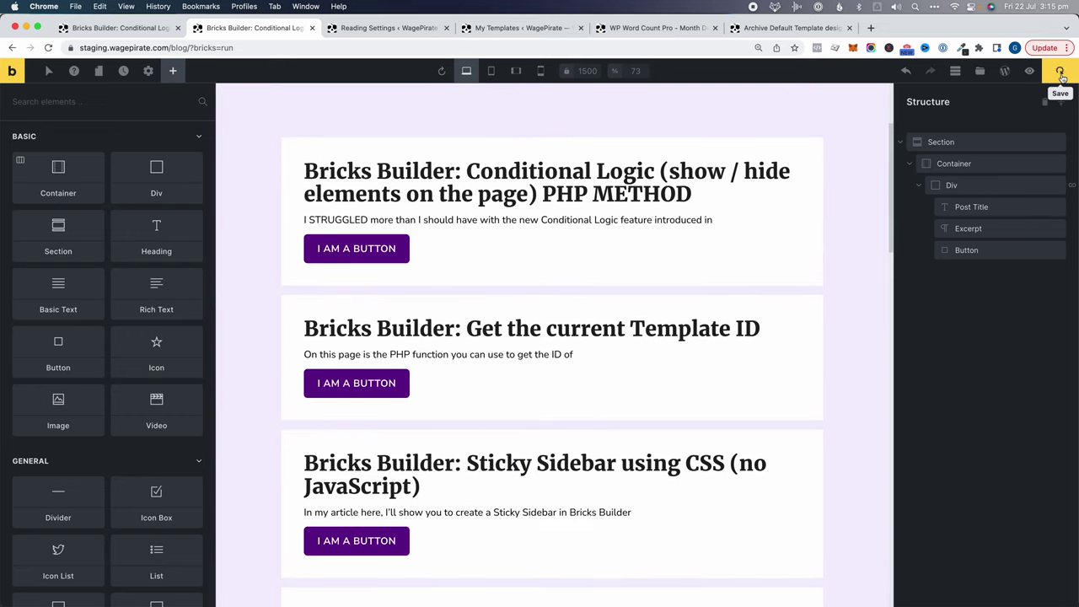
pyautogui.click(1061, 73)
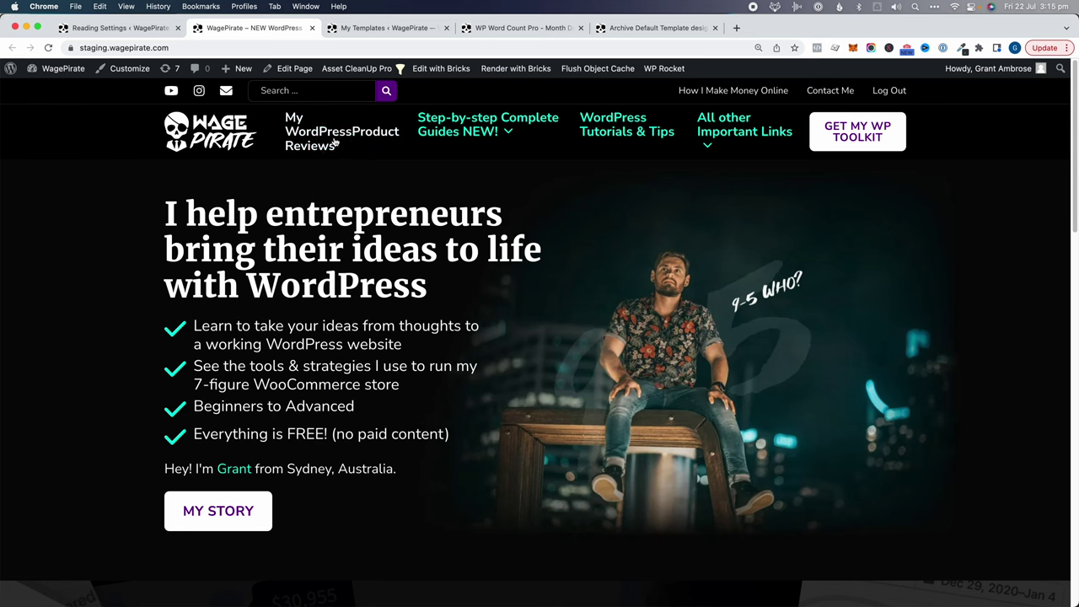
# Browse the Product Reviews and WordPress Tutorials & Tips pages to see the buttoned post cards.
pyautogui.click(335, 144)
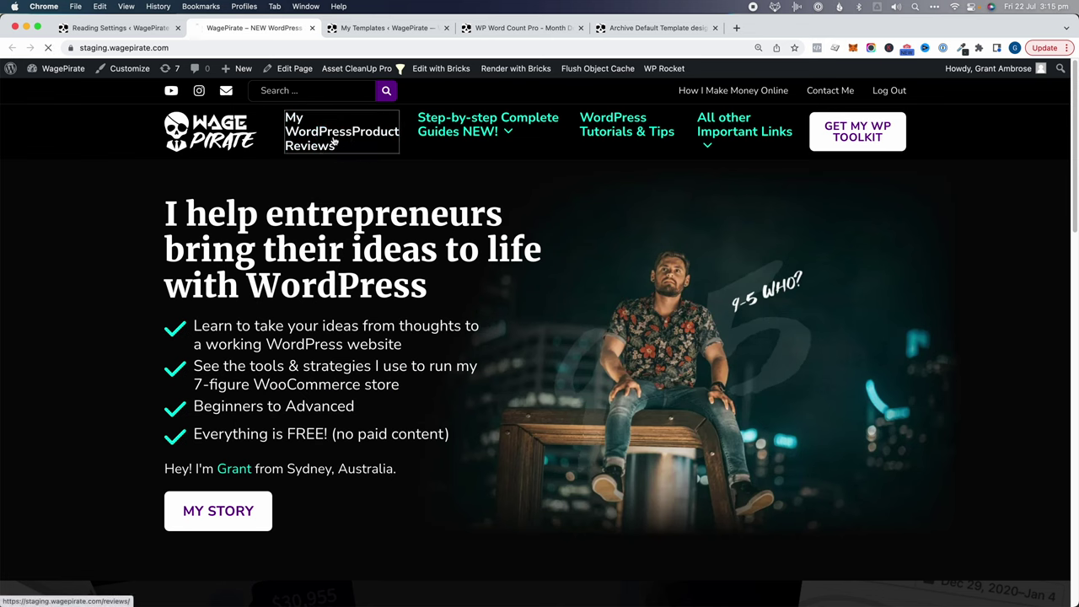
pyautogui.scroll(-2, 475, 410)
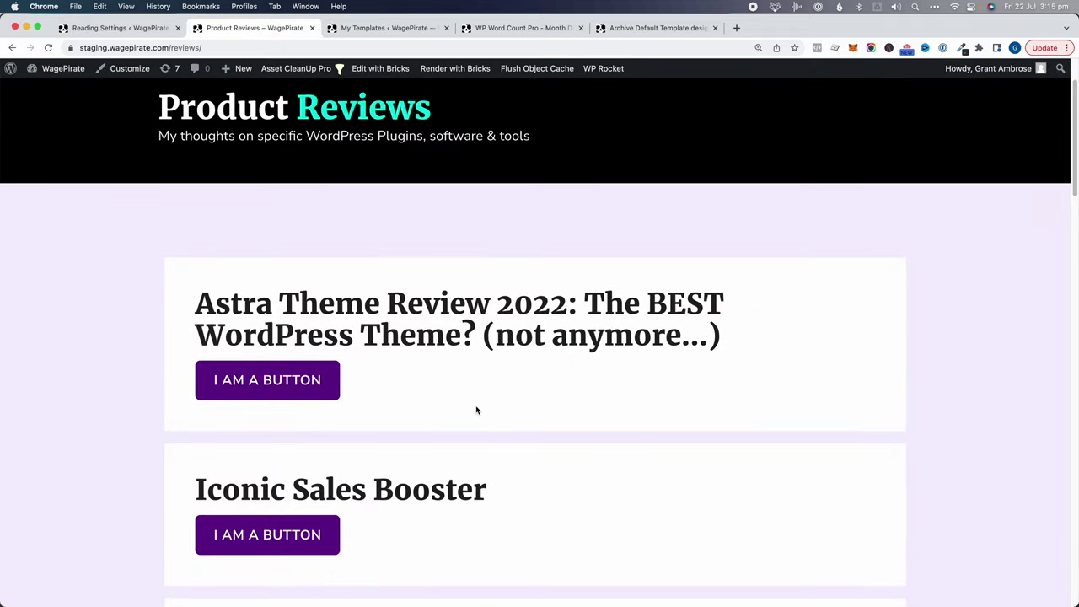
pyautogui.scroll(2, 494, 386)
pyautogui.click(633, 131)
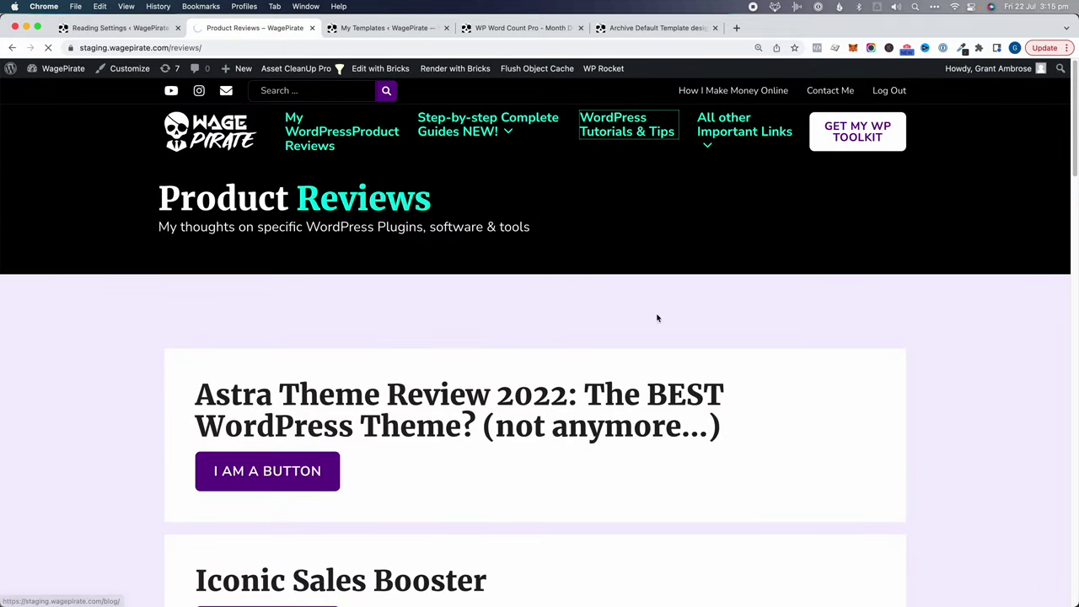
pyautogui.scroll(-10, 790, 369)
pyautogui.scroll(10, 790, 374)
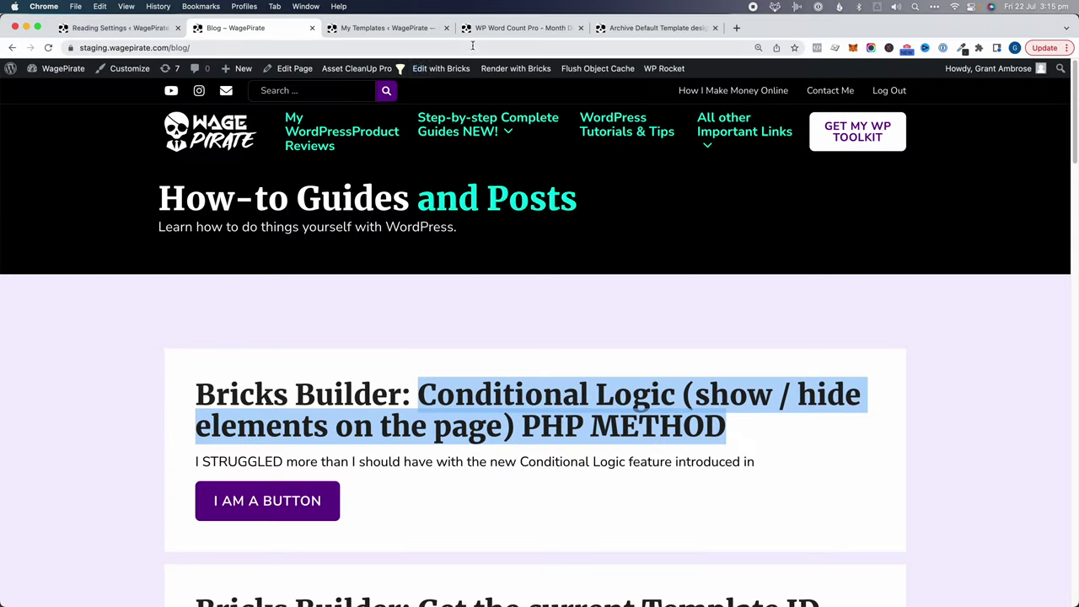
# Delete all of the blog page's elements, save the empty layout, and view the live blog.
pyautogui.moveTo(450, 70)
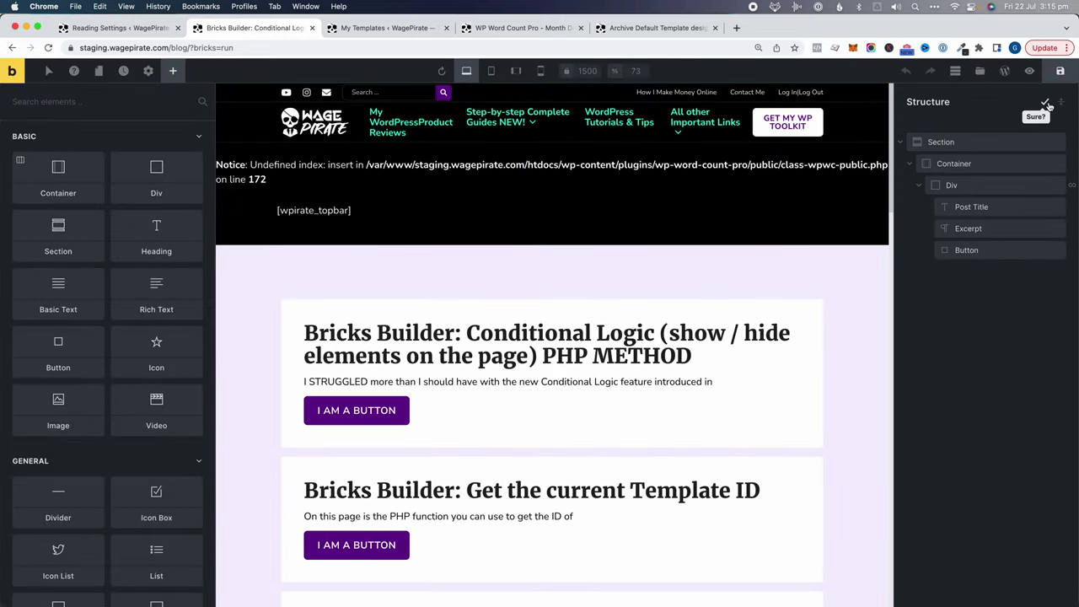
pyautogui.click(1046, 103)
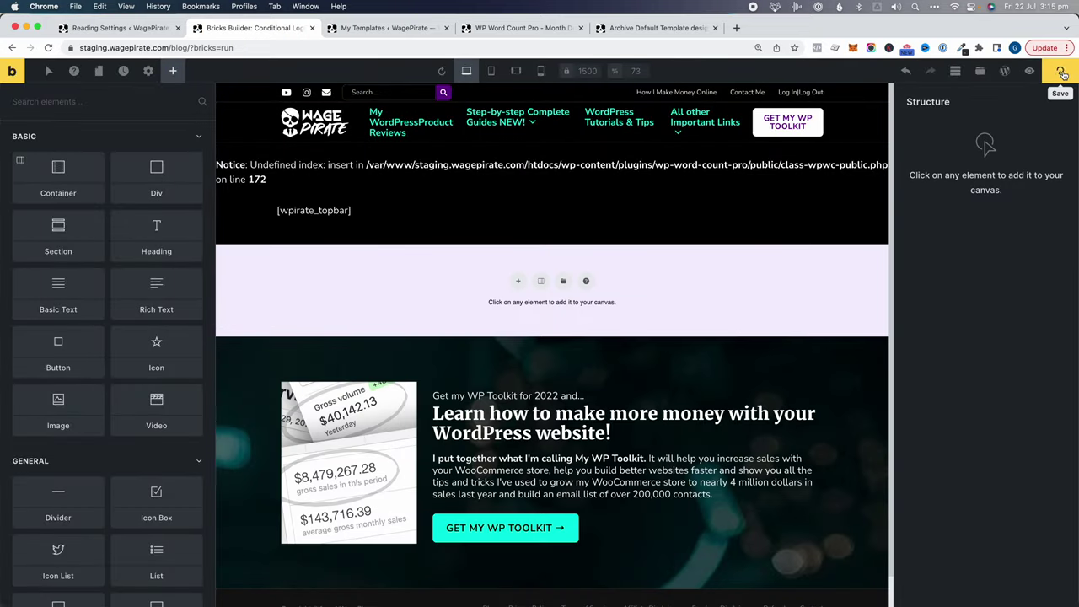
pyautogui.click(1061, 73)
pyautogui.click(1030, 72)
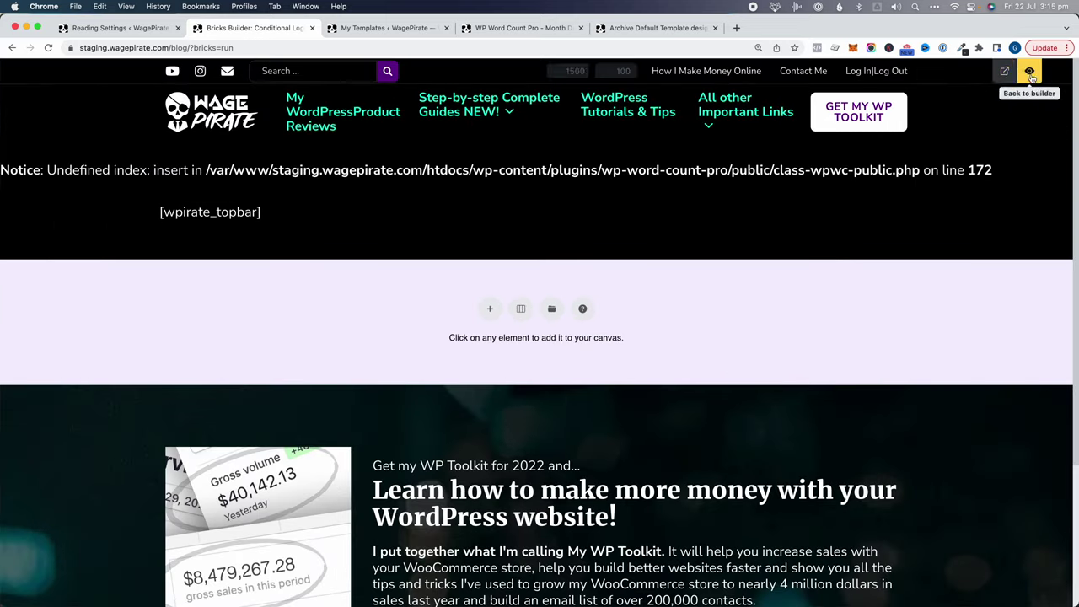
pyautogui.click(1004, 71)
# Compare the blog's plain post listings with the Product Reviews page's purple-button cards.
pyautogui.scroll(-2, 450, 368)
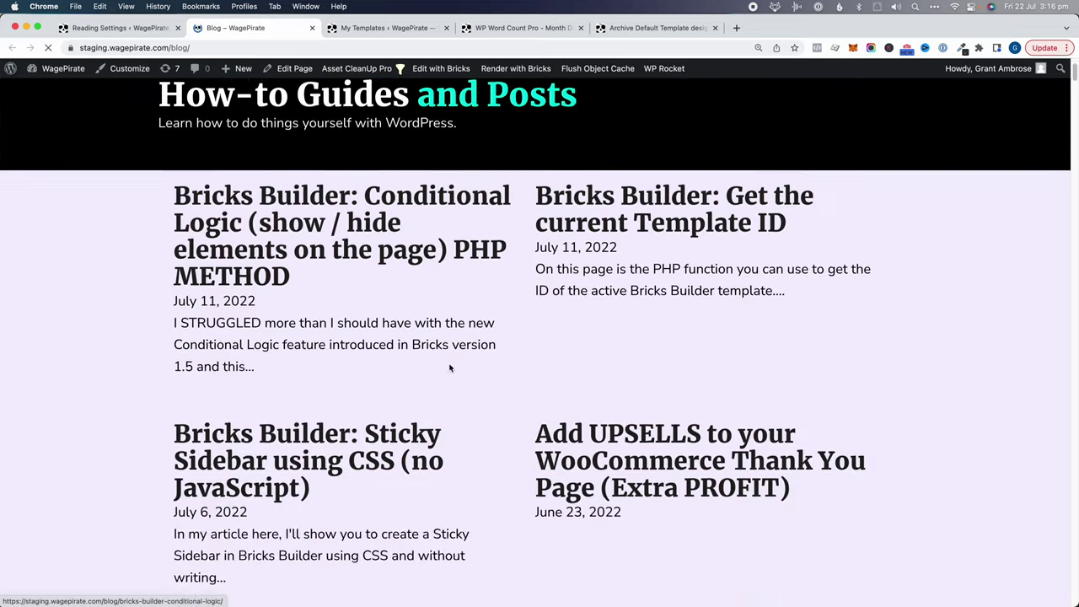
pyautogui.scroll(-5, 449, 368)
pyautogui.scroll(7, 447, 368)
pyautogui.moveTo(147, 270); pyautogui.dragTo(825, 513)
pyautogui.click(343, 139)
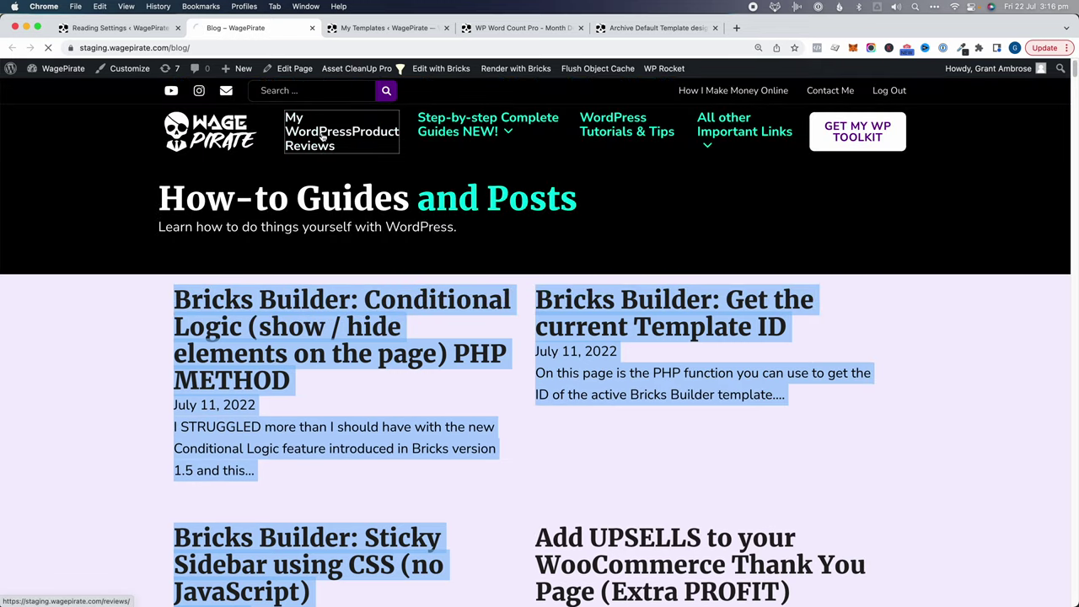
pyautogui.scroll(-10, 641, 436)
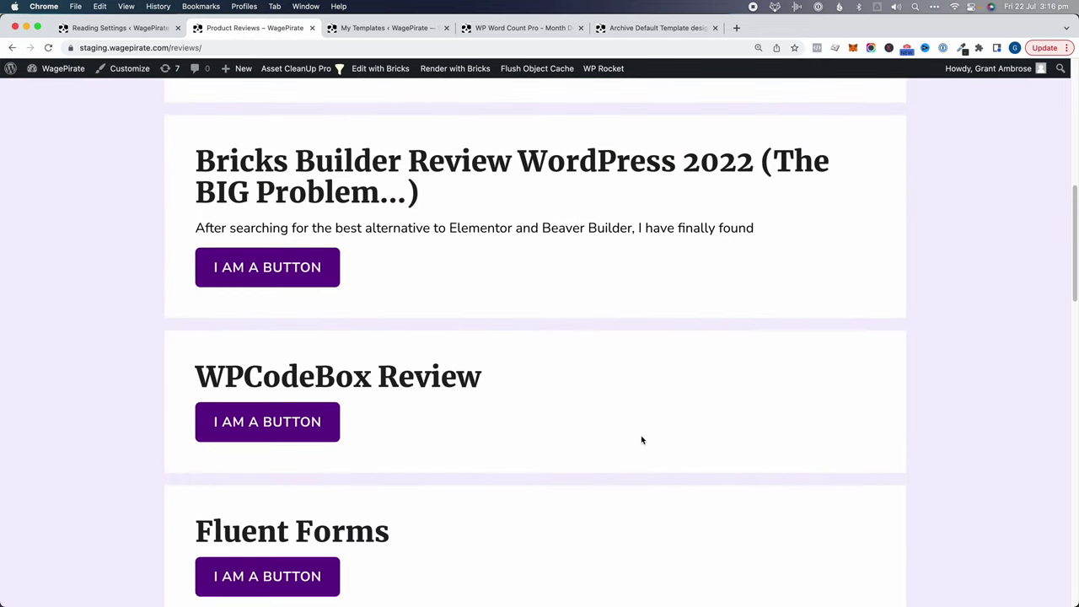
pyautogui.scroll(10, 641, 439)
pyautogui.moveTo(380, 72)
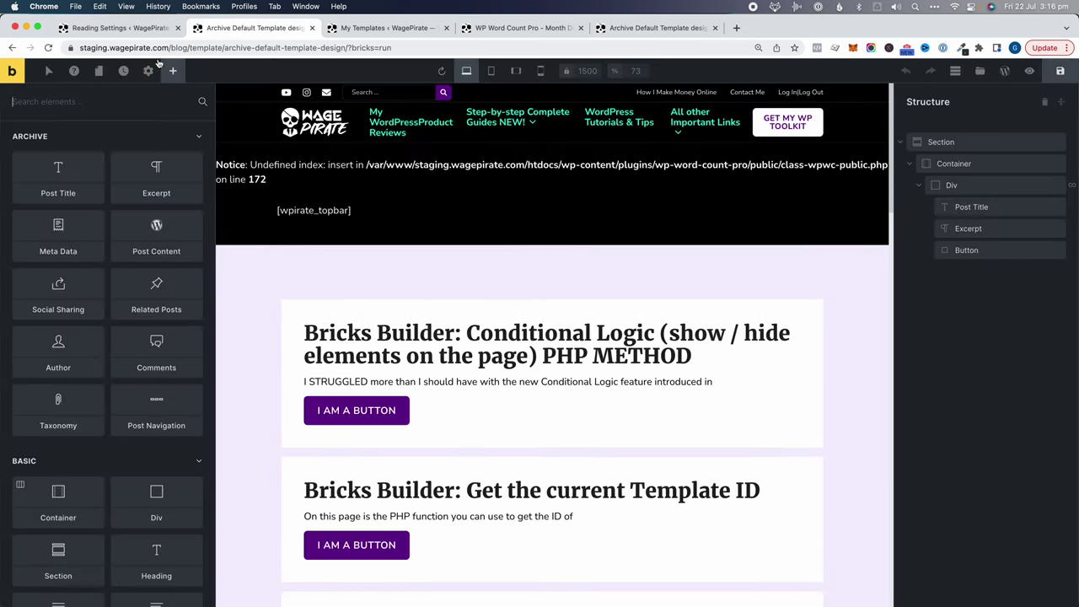
# Add a second display condition in the archive template's settings.
pyautogui.click(147, 71)
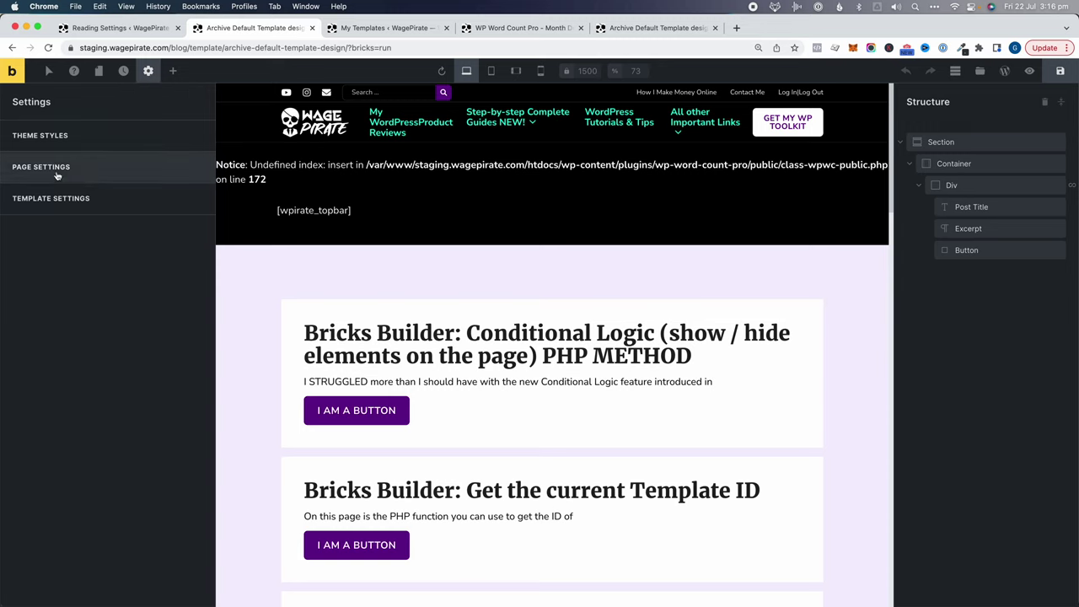
pyautogui.click(58, 198)
pyautogui.click(69, 138)
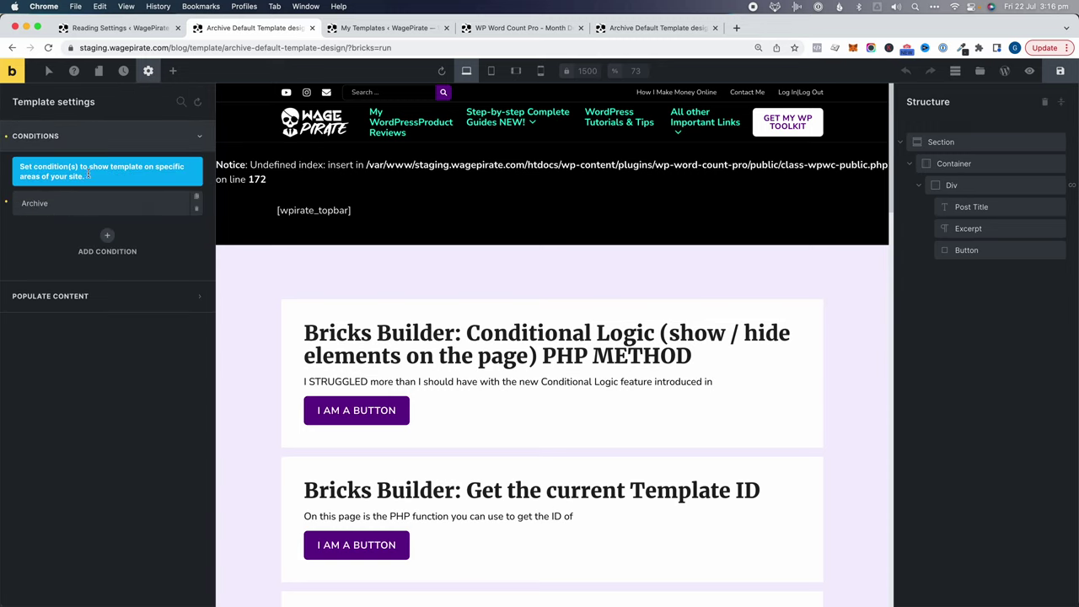
pyautogui.click(107, 242)
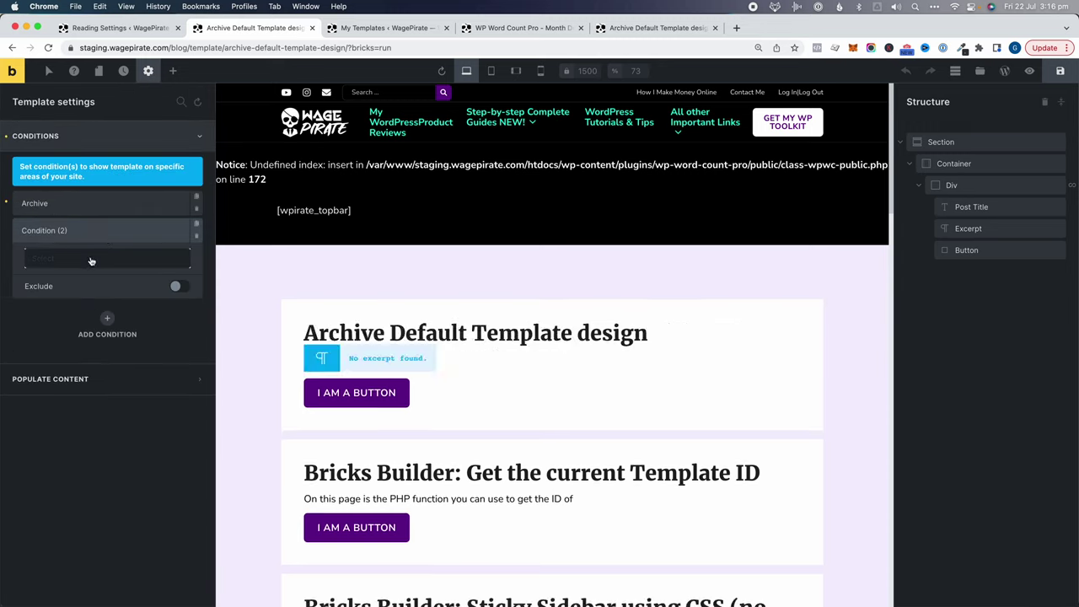
pyautogui.click(84, 258)
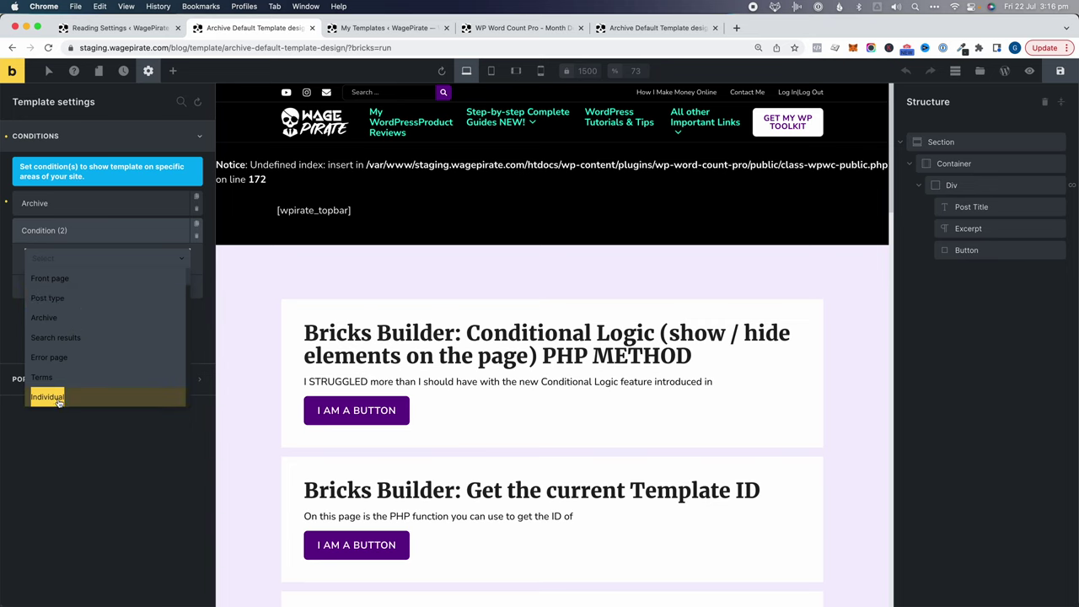
# Make the new condition Individual, search pages for 'blog', and save the template.
pyautogui.click(59, 400)
pyautogui.click(79, 307)
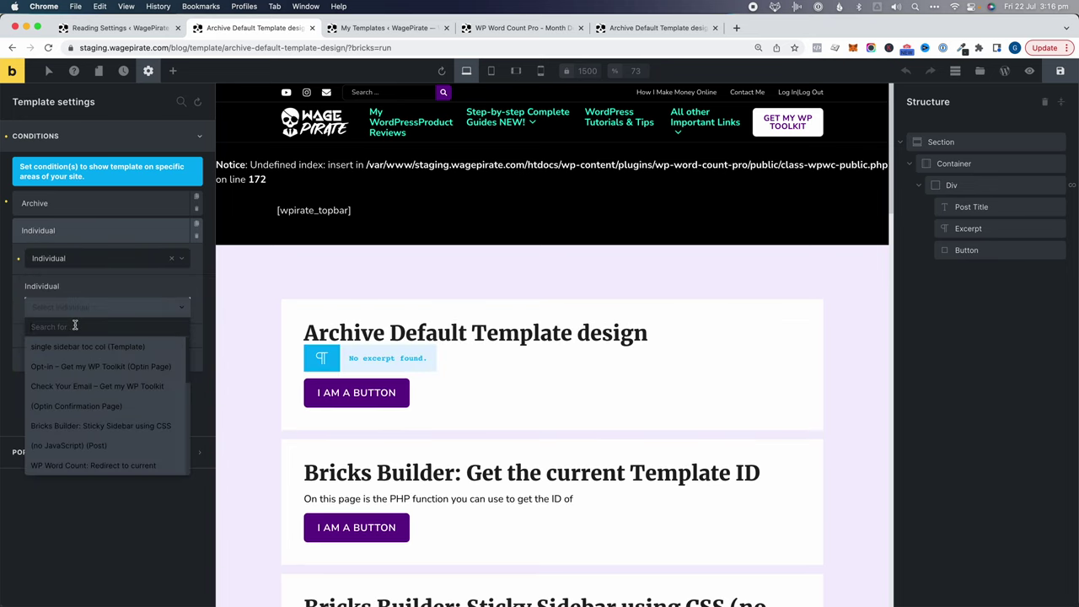
pyautogui.write('blog')
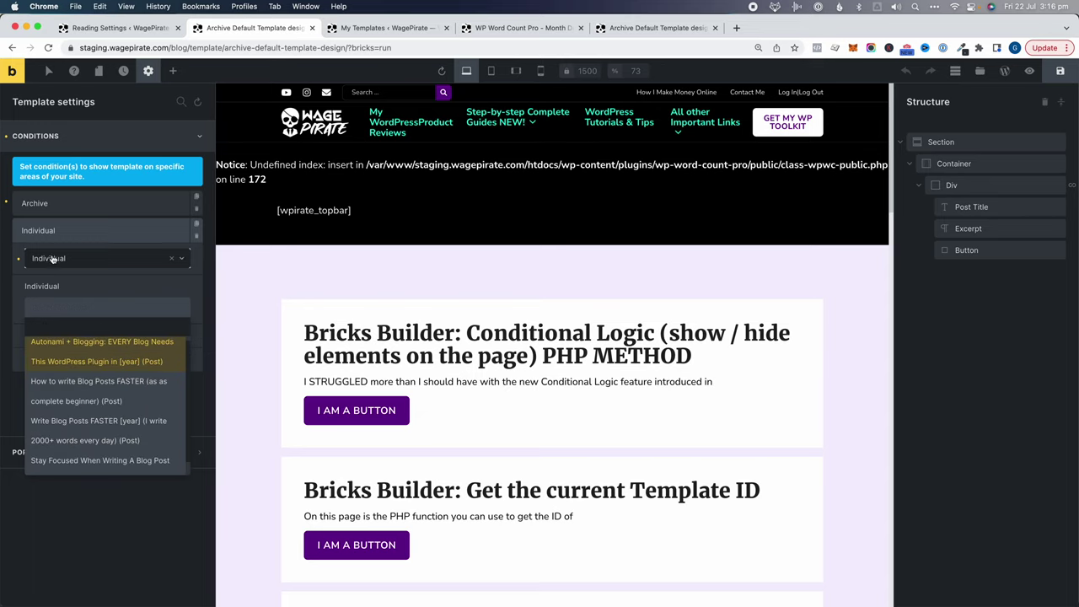
pyautogui.click(100, 459)
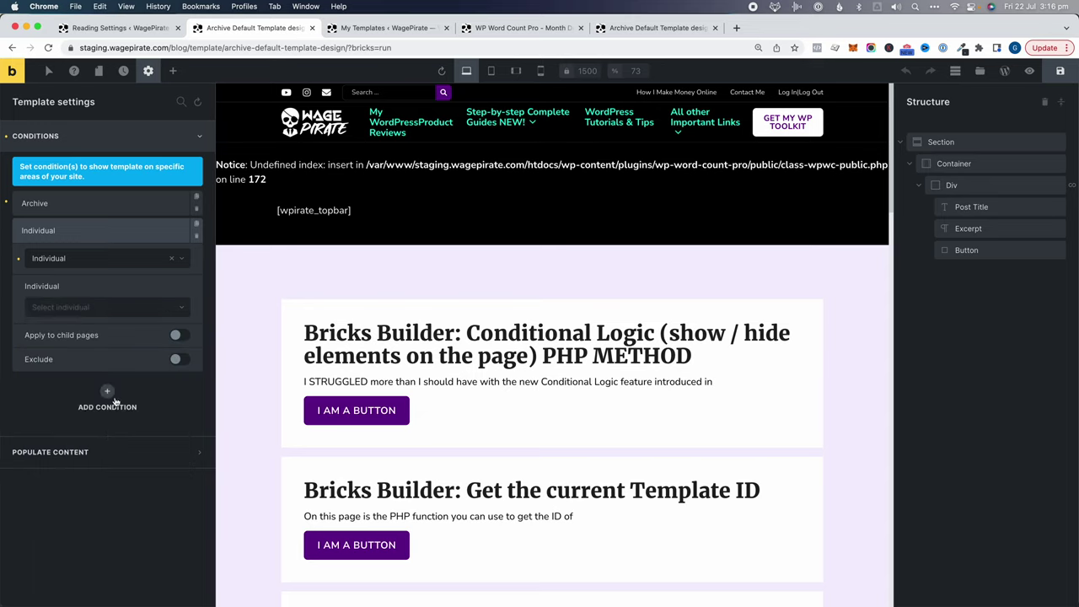
pyautogui.click(1064, 70)
pyautogui.click(408, 28)
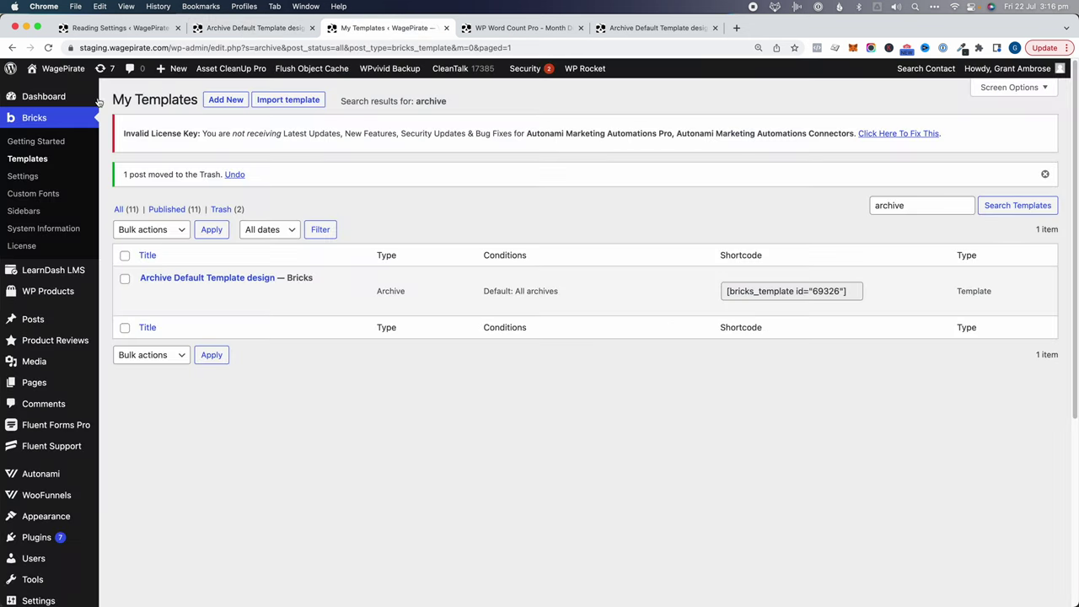
# Quick-edit the Blog page's title to 'Blog bicycle' and update it.
pyautogui.click(46, 383)
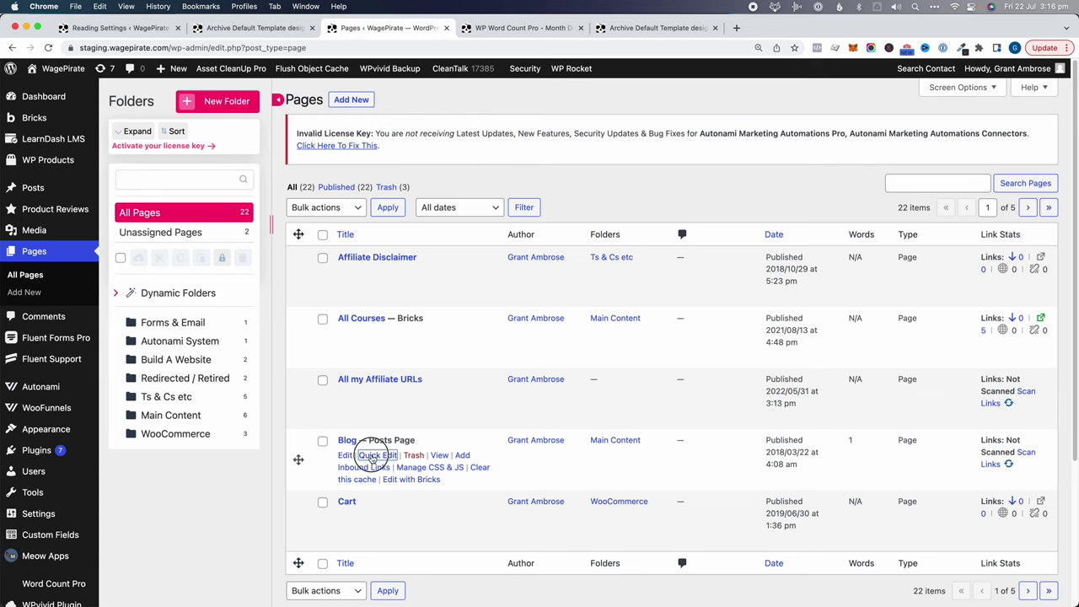
pyautogui.click(371, 456)
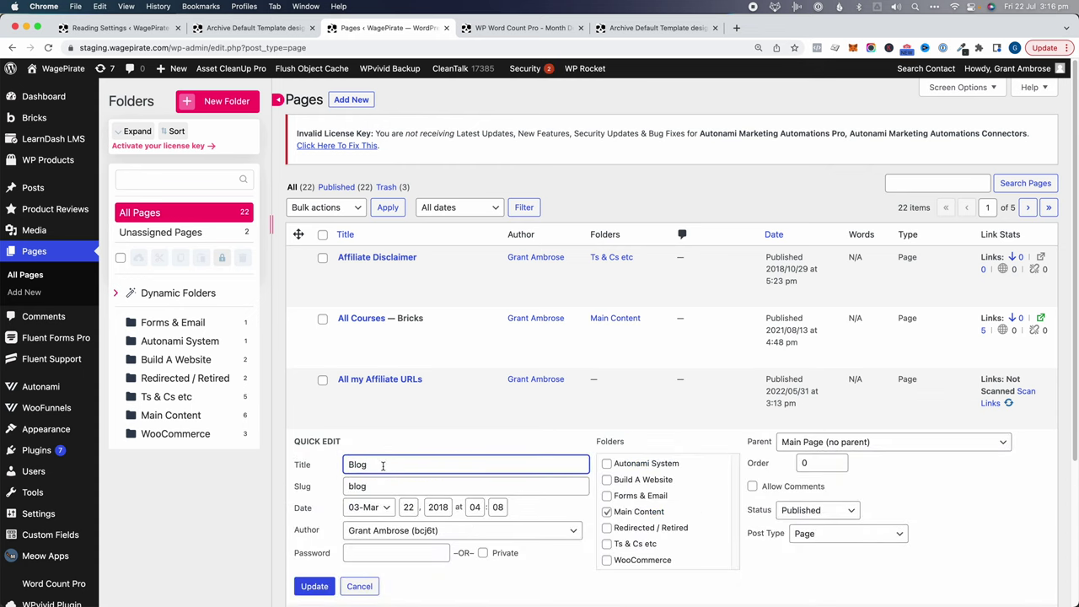
pyautogui.click(314, 586)
pyautogui.click(658, 27)
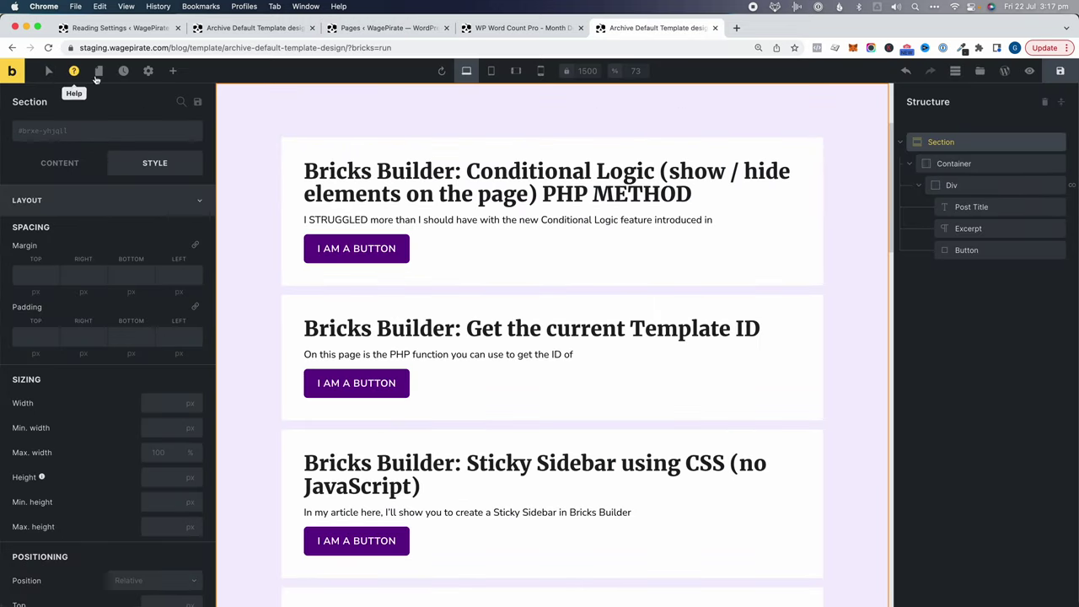
# Add an Individual display condition to the archive template.
pyautogui.click(147, 72)
pyautogui.click(71, 198)
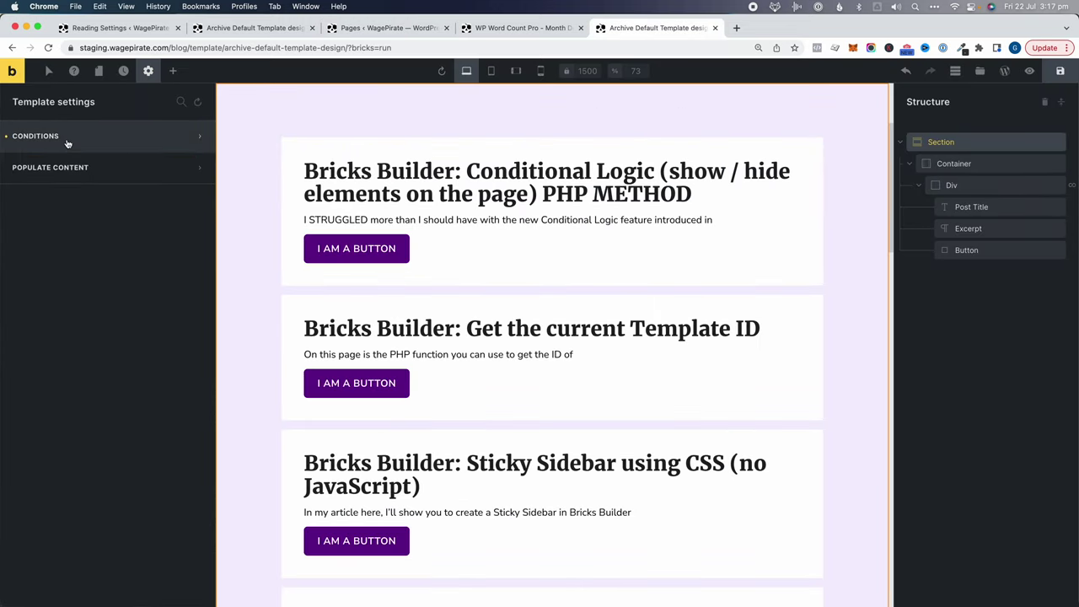
pyautogui.click(67, 141)
pyautogui.click(107, 240)
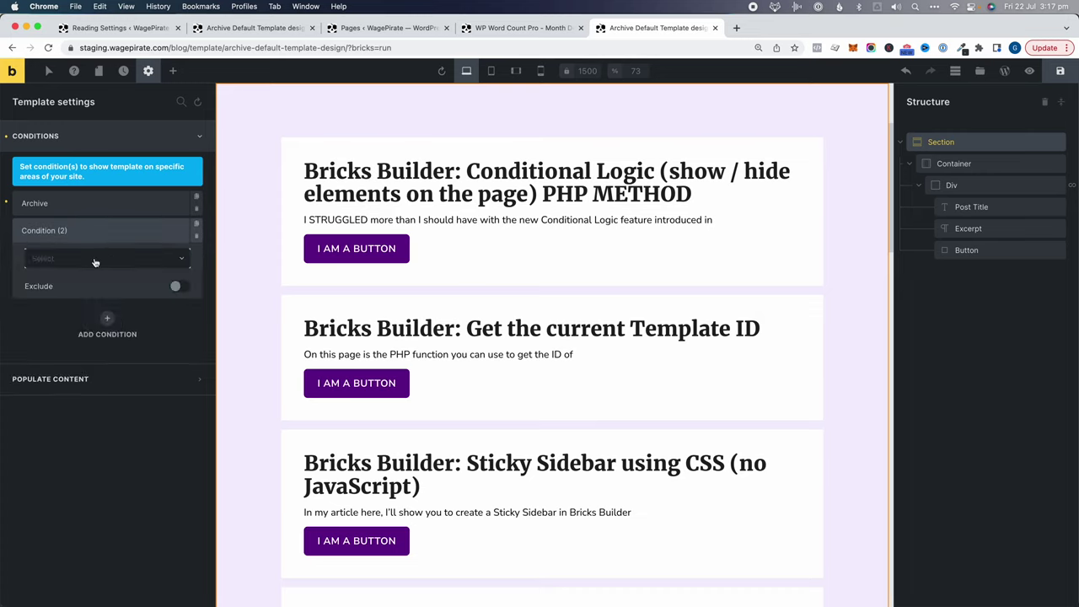
pyautogui.click(95, 262)
pyautogui.click(79, 396)
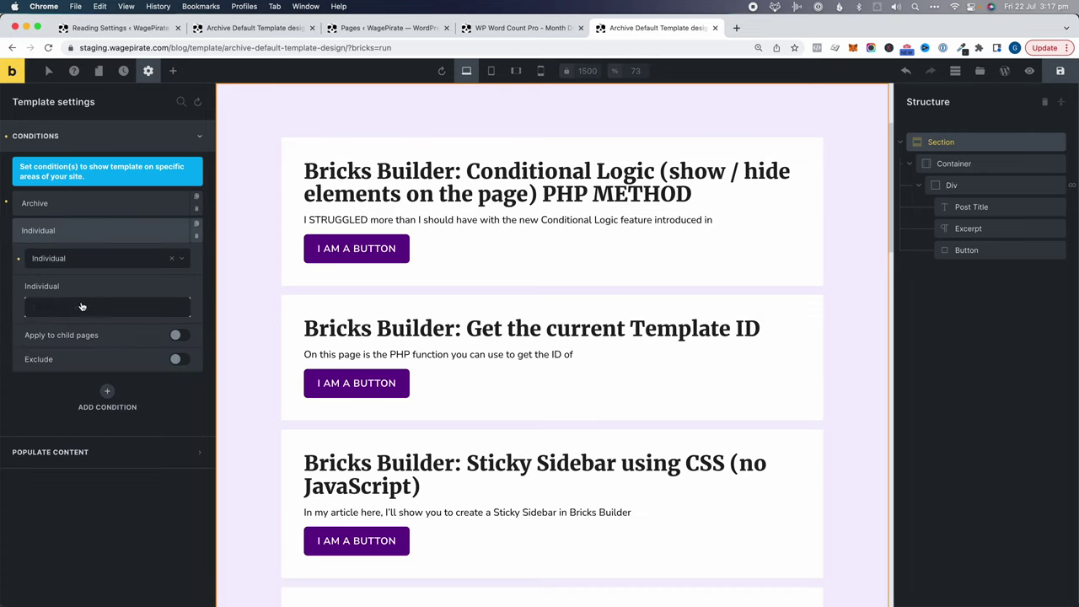
# Restrict the Individual condition to the Blog bicycle page and save the template.
pyautogui.click(82, 307)
pyautogui.write('bicy')
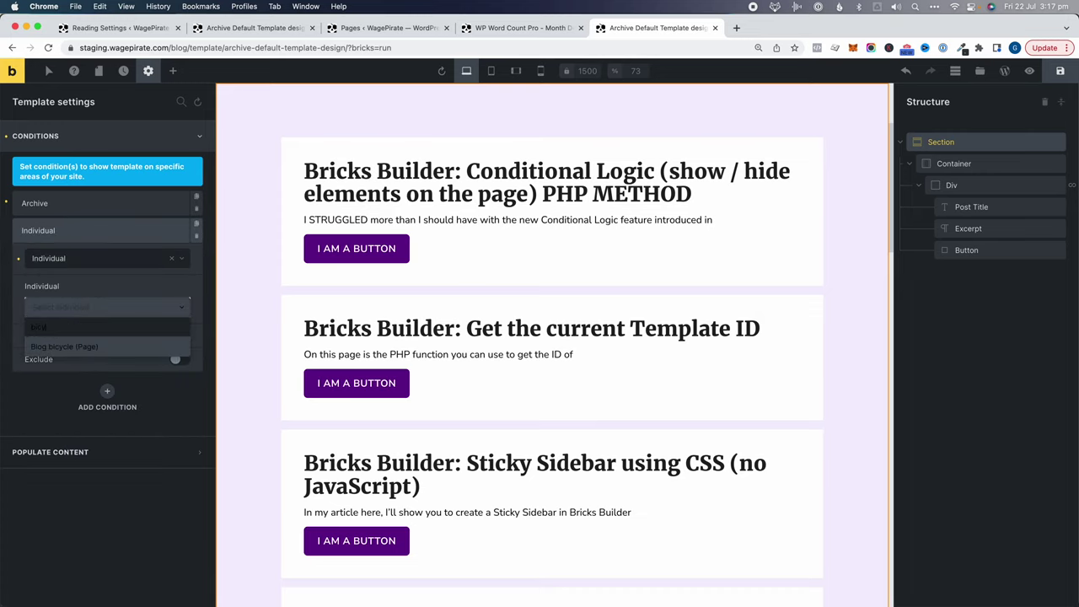
pyautogui.click(74, 348)
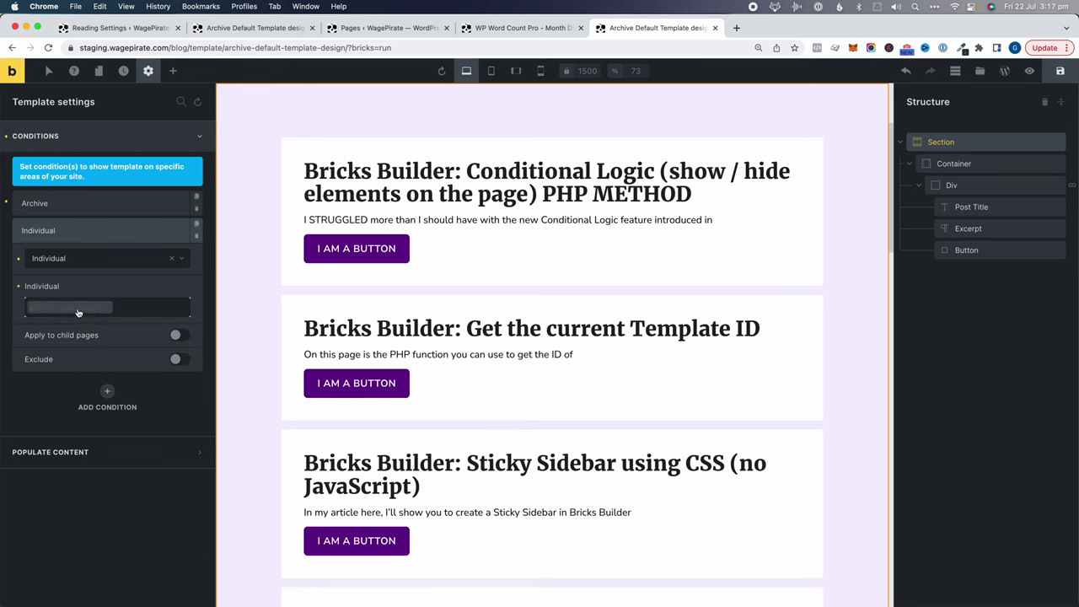
pyautogui.click(1060, 71)
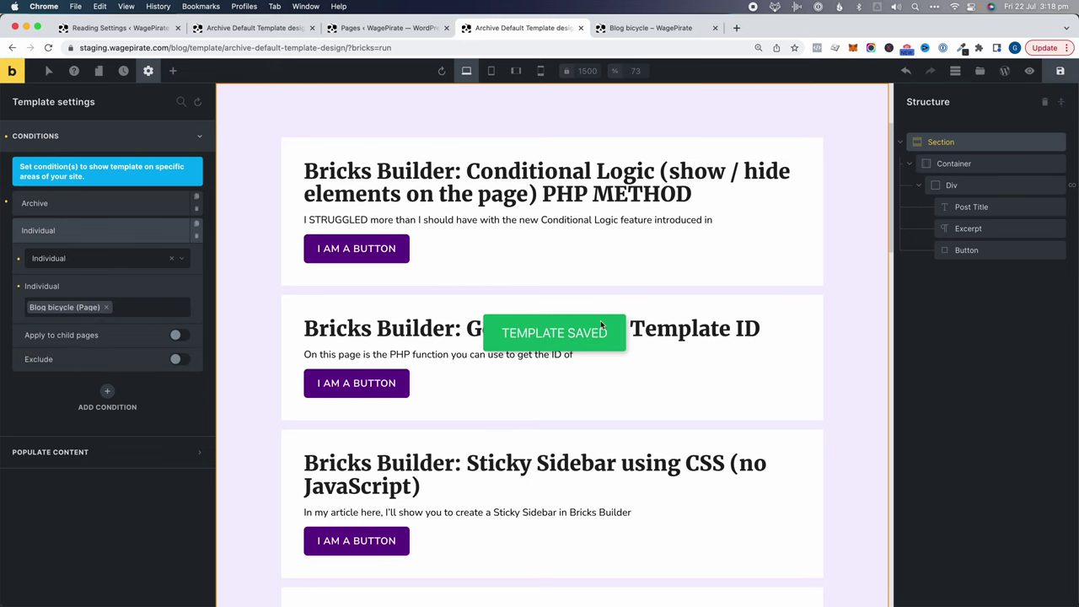
pyautogui.click(658, 29)
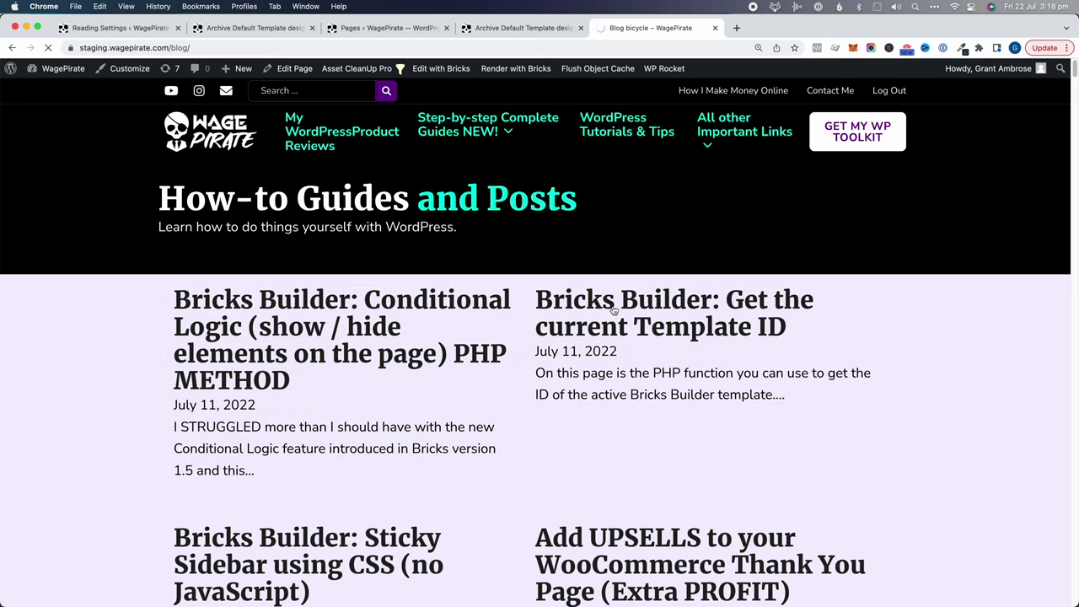
# Set the card button's style to Secondary (cyan) and save the template.
pyautogui.scroll(-5, 535, 369)
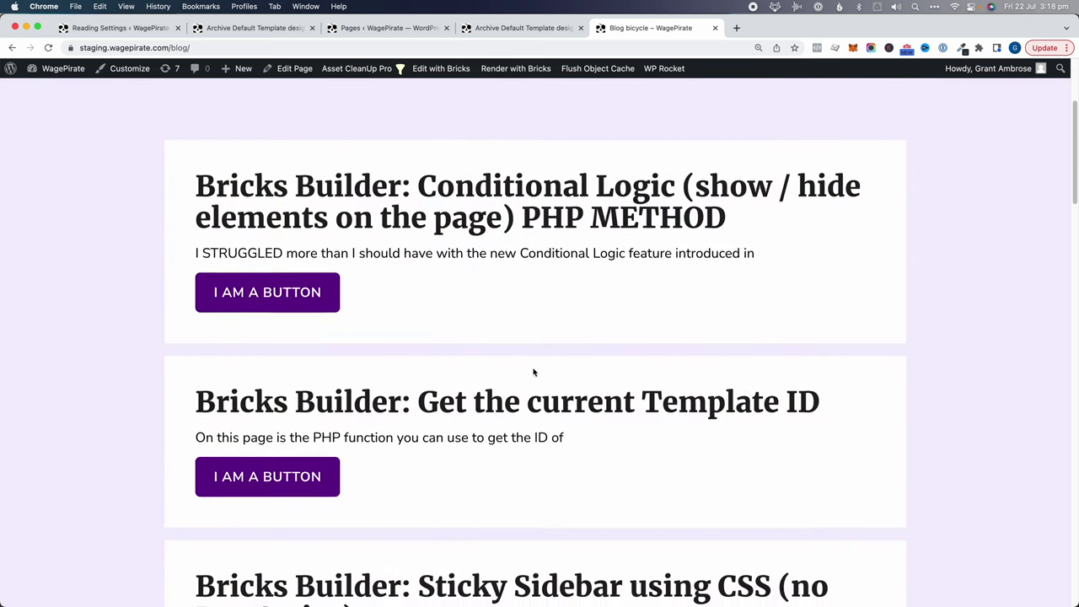
pyautogui.scroll(-1, 533, 372)
pyautogui.hotkey('ctrl', 'shift', 'Tab')
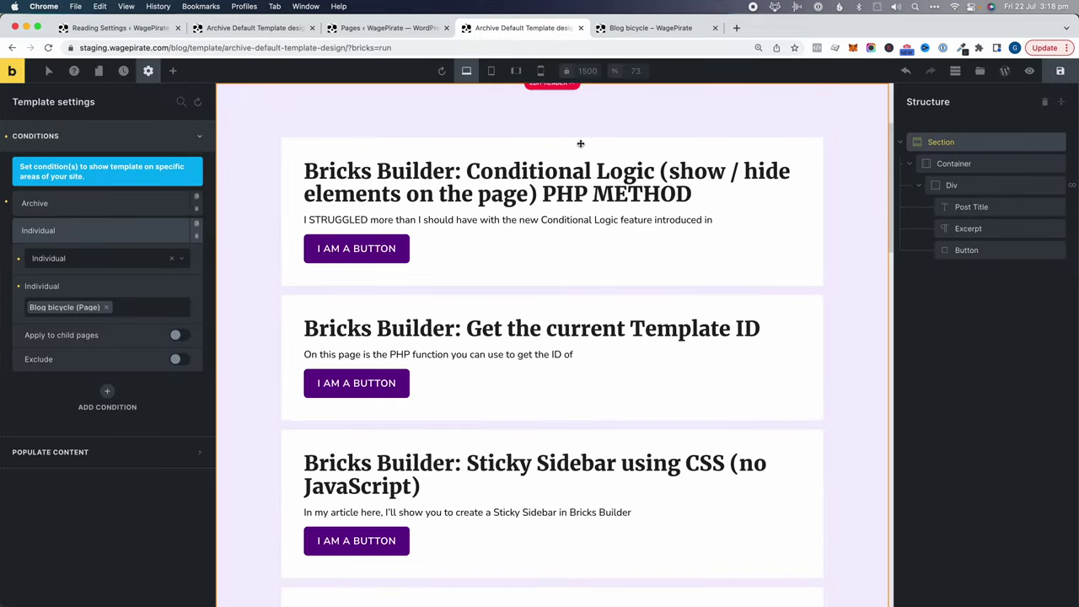
pyautogui.click(355, 249)
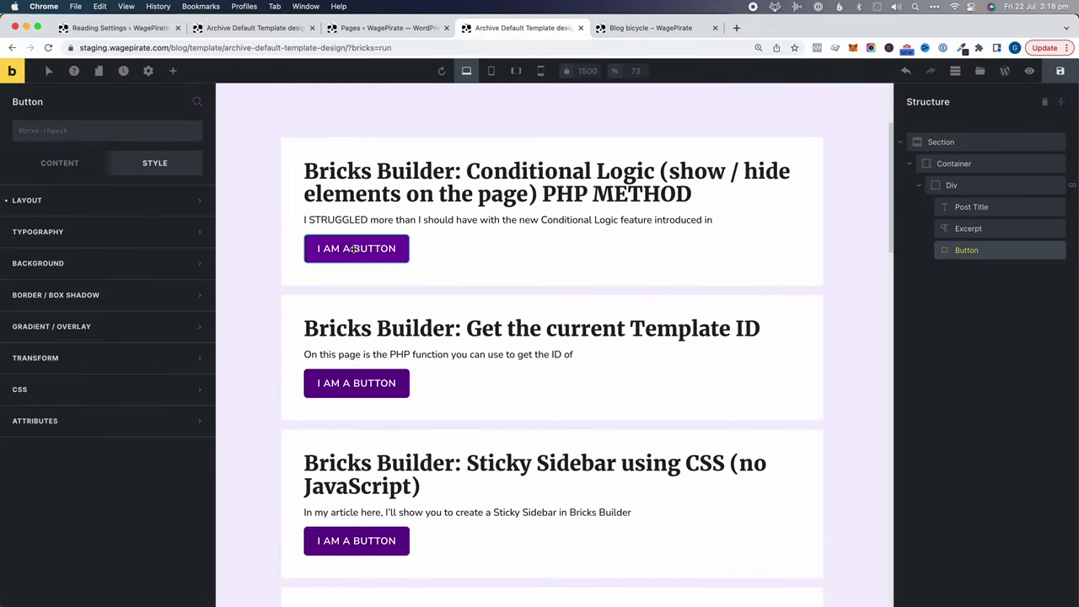
pyautogui.click(84, 200)
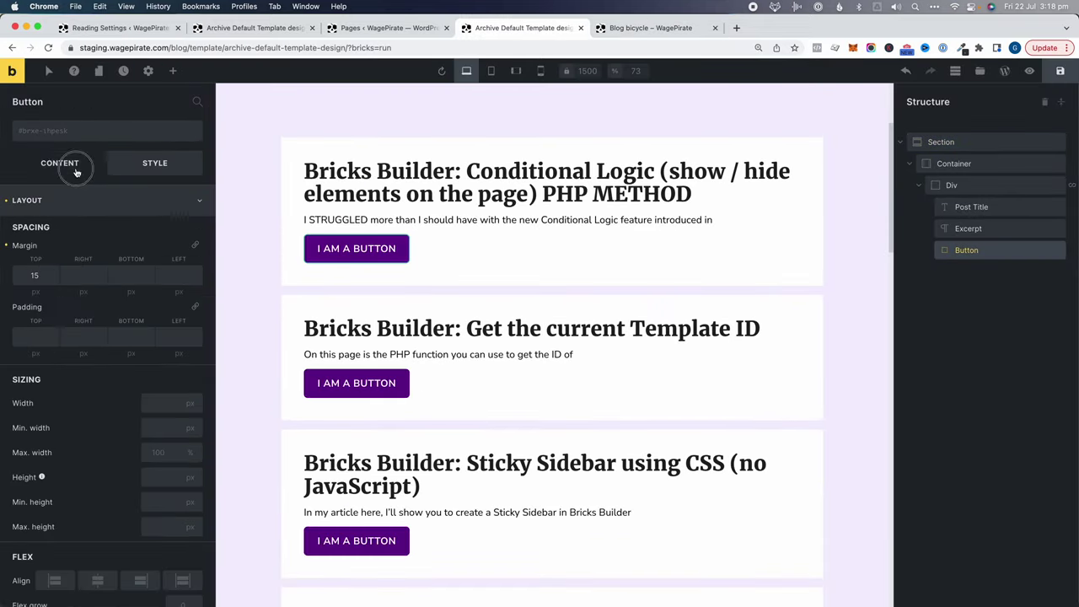
pyautogui.click(78, 169)
pyautogui.click(152, 247)
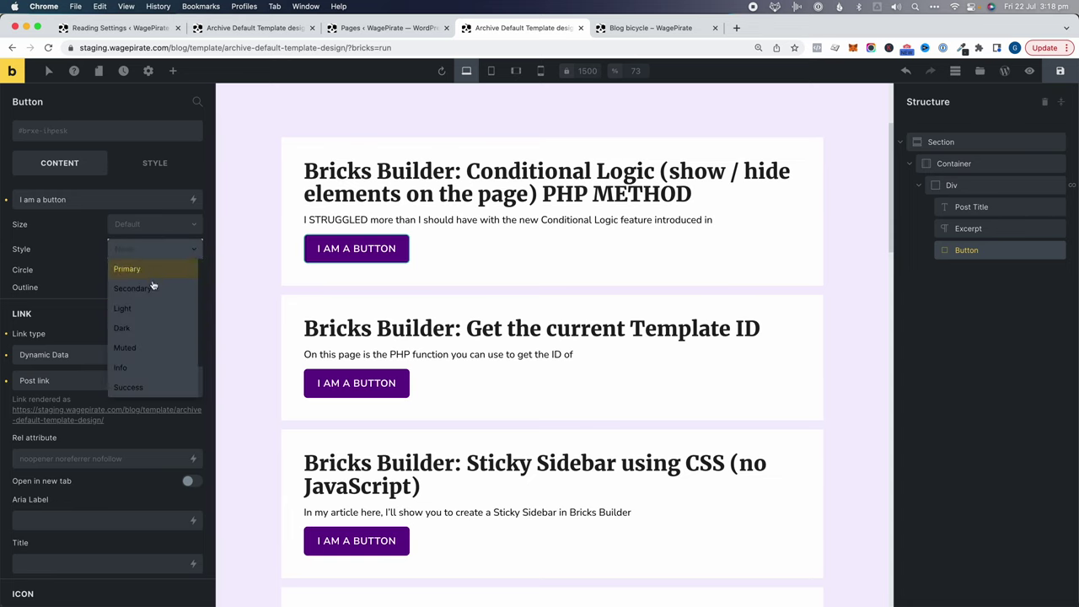
pyautogui.click(139, 291)
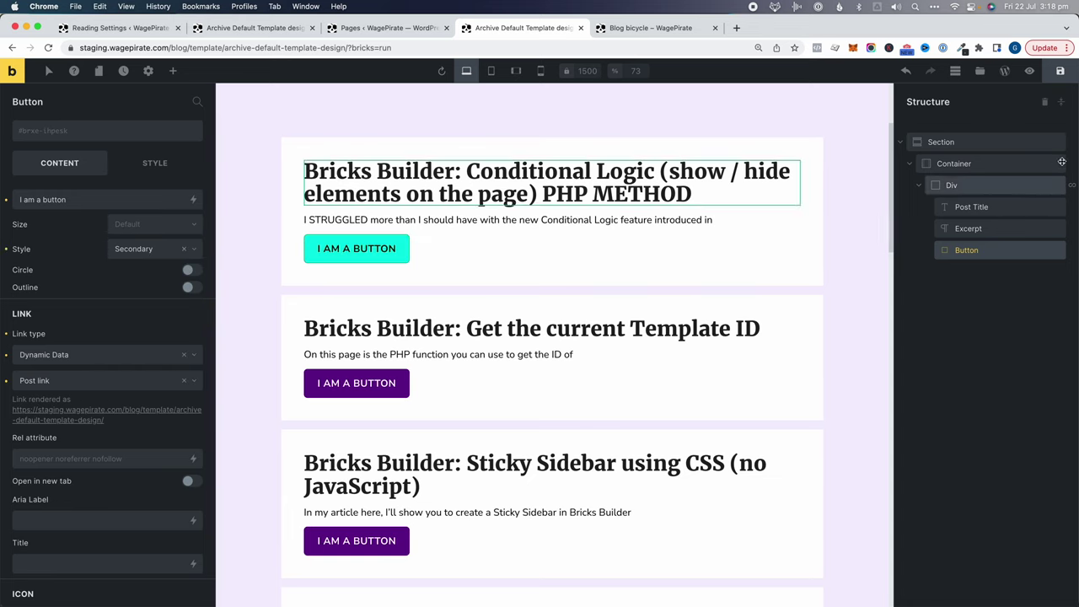
pyautogui.click(1060, 71)
# Reload the blog to check the cyan card buttons, then view Product Reviews.
pyautogui.click(628, 29)
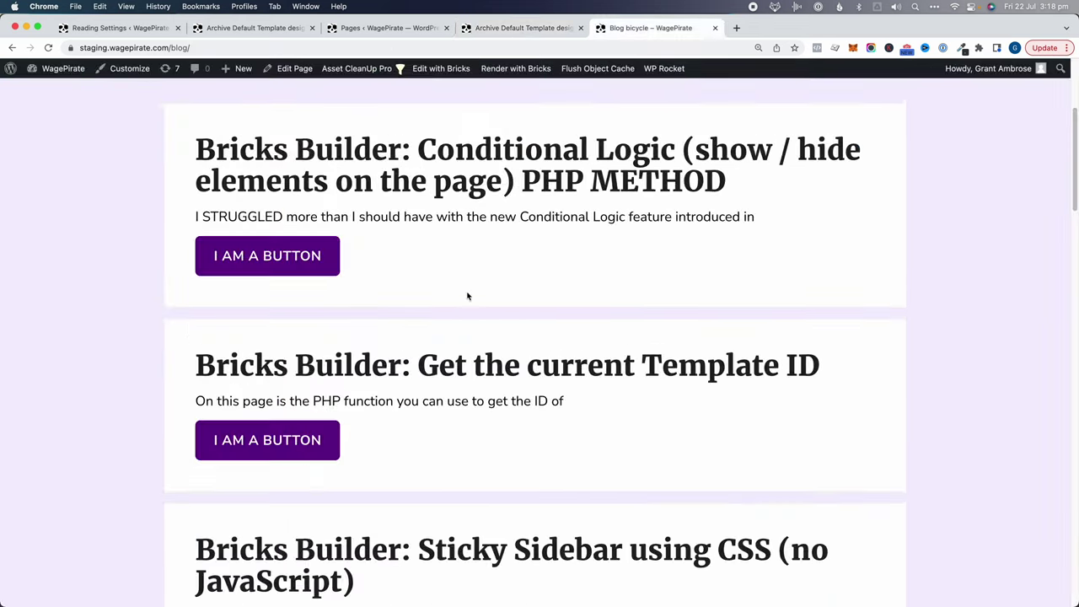
pyautogui.scroll(3, 467, 294)
pyautogui.moveTo(242, 211); pyautogui.dragTo(531, 207)
pyautogui.press('super+r')
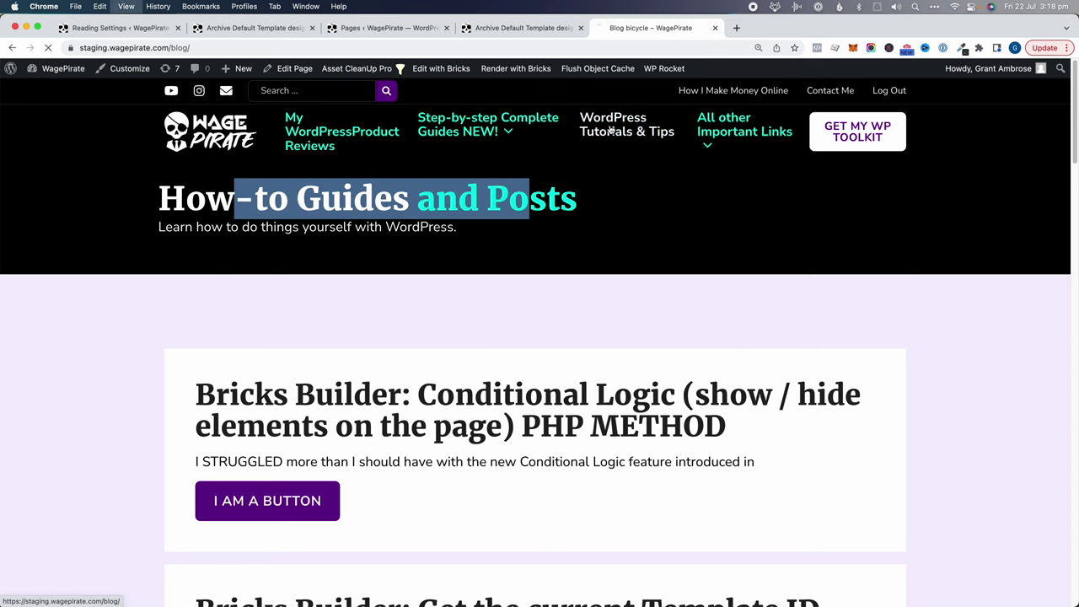
pyautogui.scroll(-3, 597, 289)
pyautogui.scroll(-3, 594, 303)
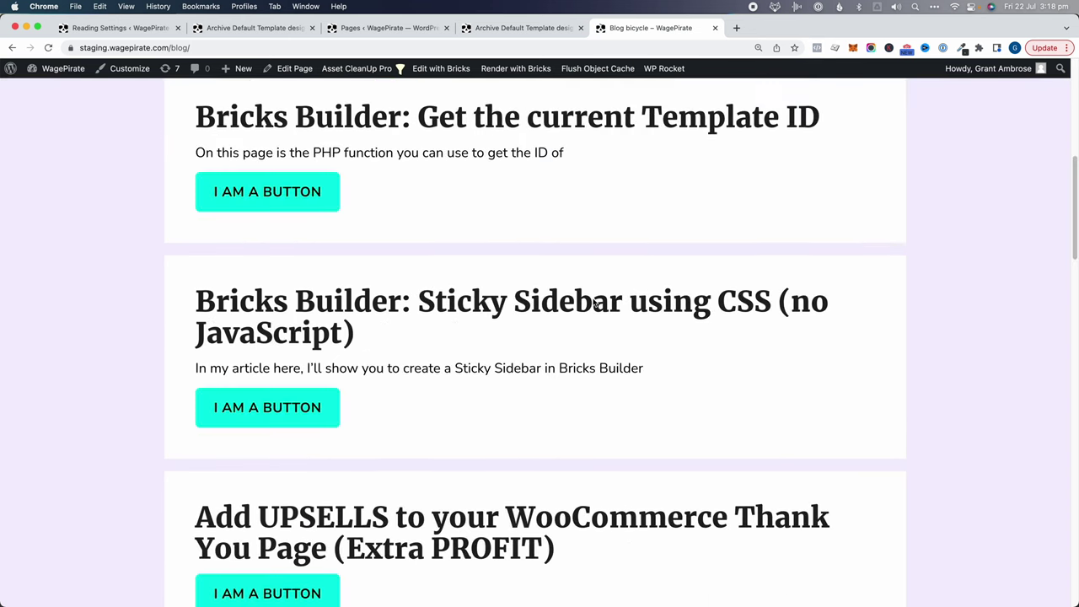
pyautogui.scroll(5, 607, 344)
pyautogui.scroll(-1, 607, 344)
pyautogui.scroll(1, 306, 166)
pyautogui.scroll(1, 324, 168)
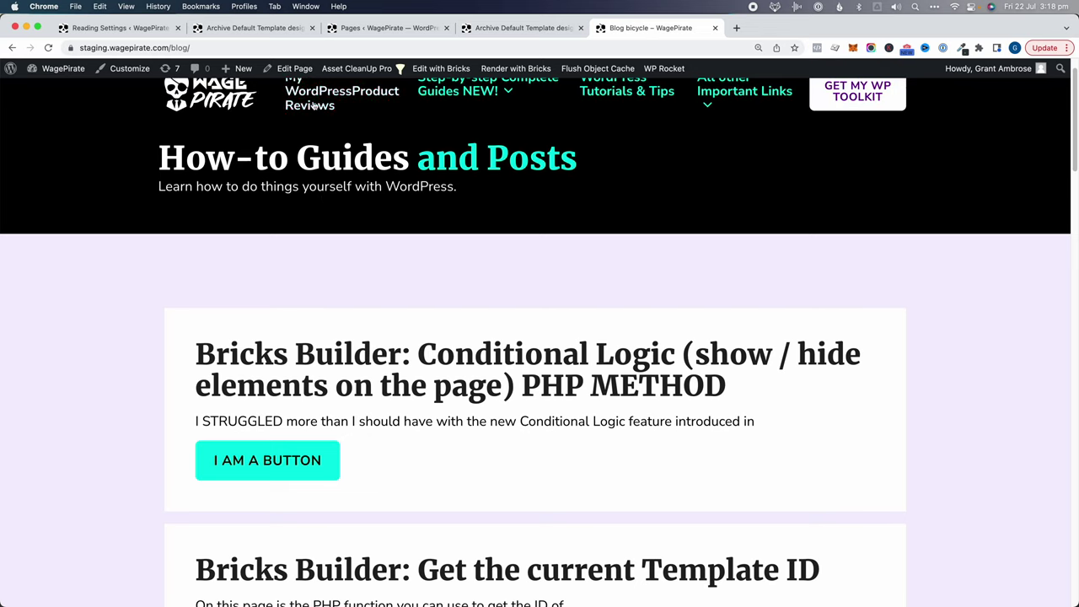
pyautogui.scroll(1, 337, 139)
pyautogui.click(337, 135)
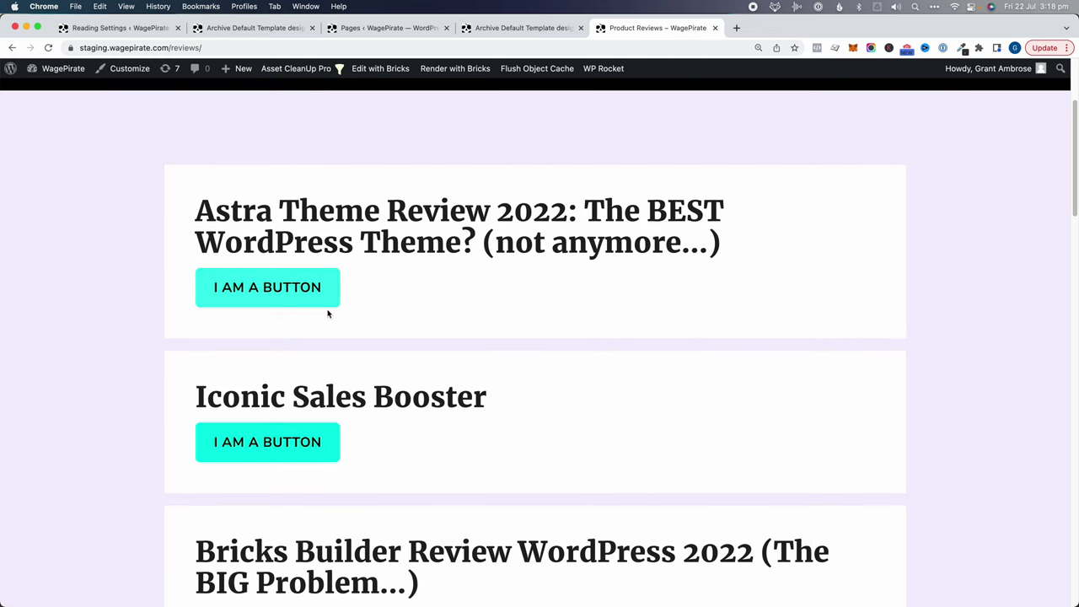
pyautogui.scroll(-1, 472, 506)
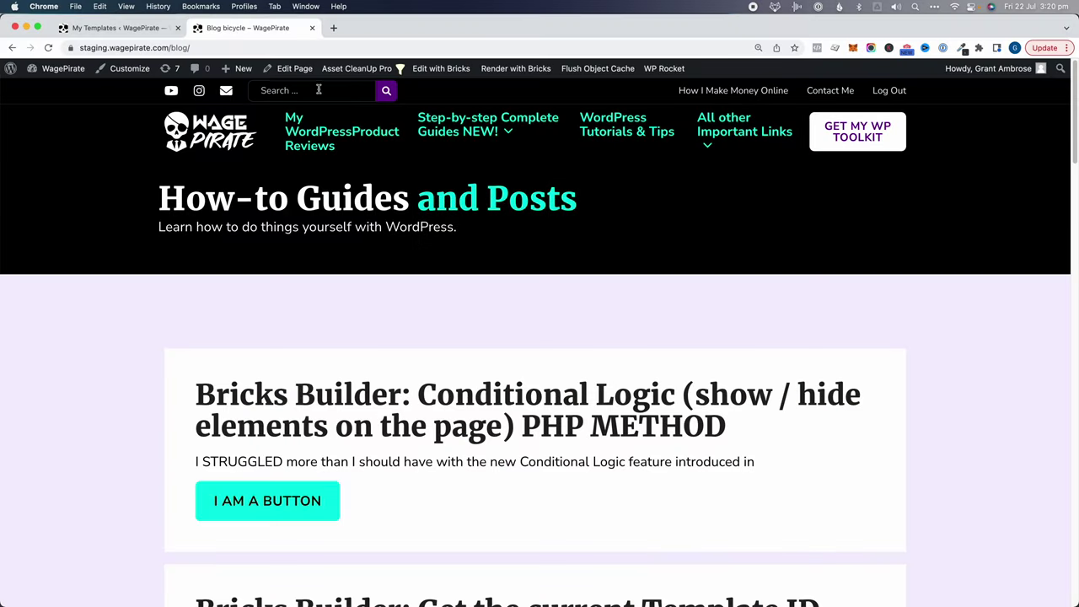
# Search the site for 'bricks builder' and inspect the results page's markup.
pyautogui.click(308, 89)
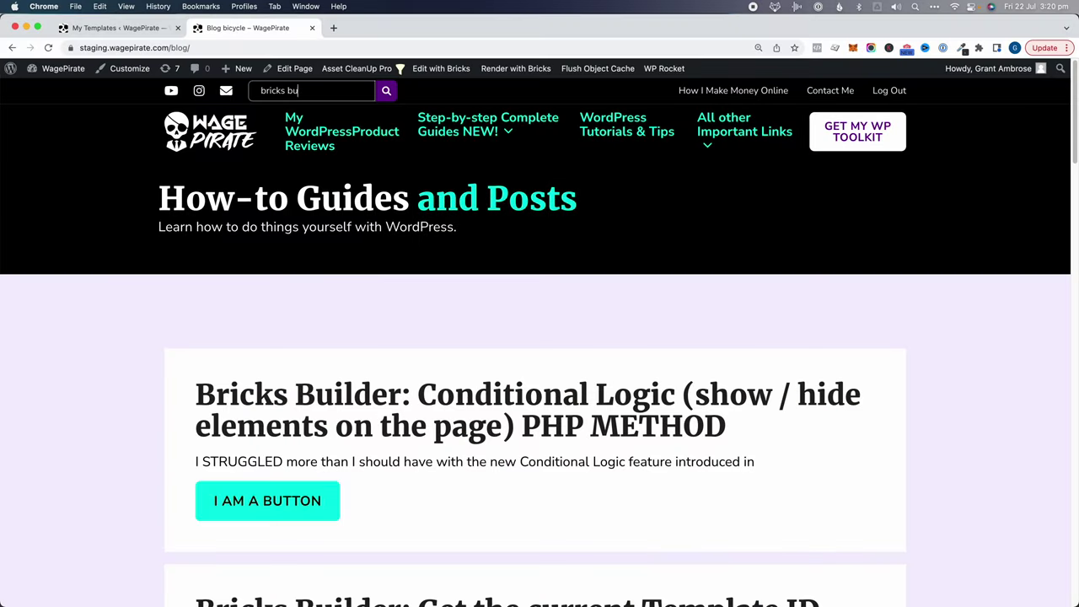
pyautogui.click(386, 90)
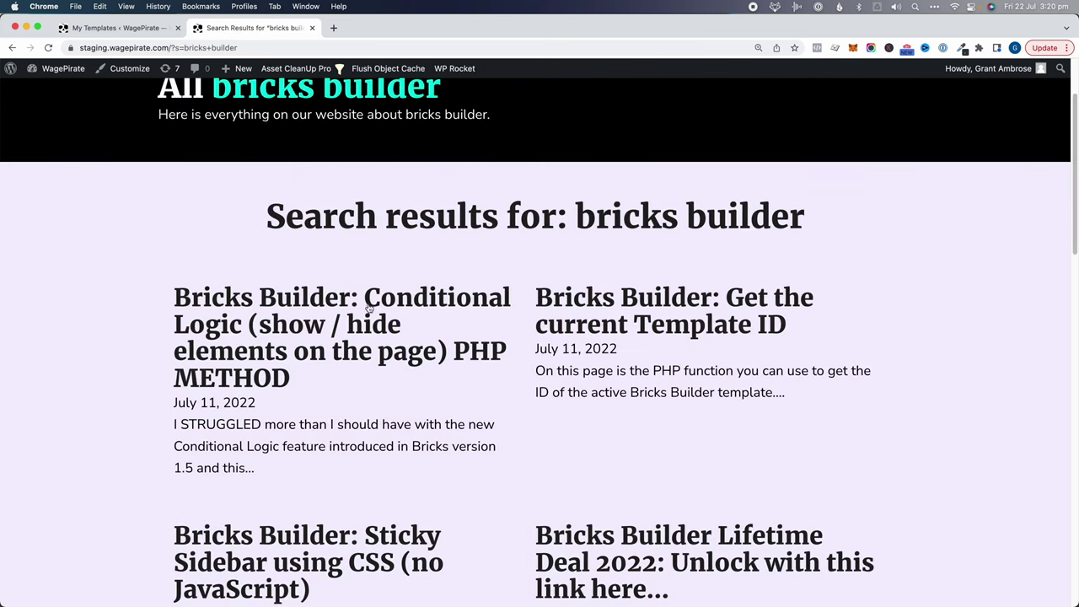
pyautogui.rightClick(340, 232)
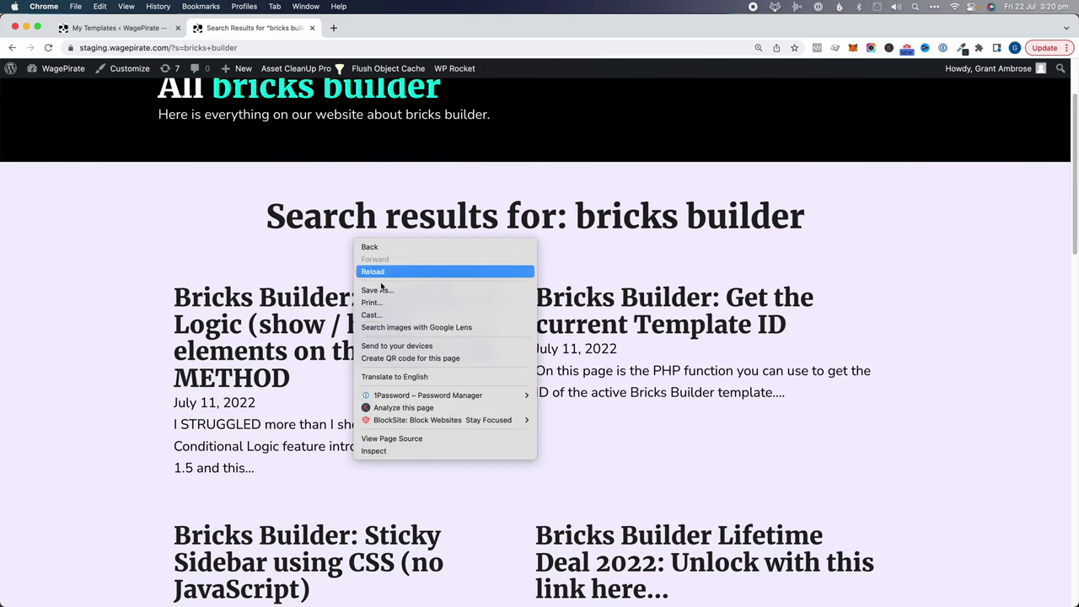
pyautogui.click(384, 450)
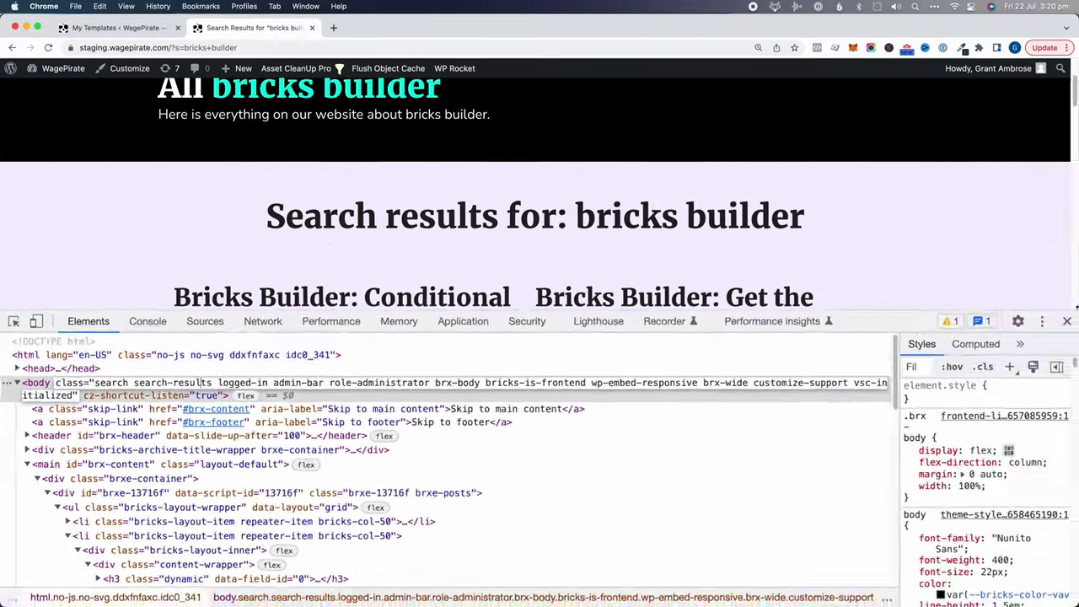
pyautogui.press('super+alt+i')
# Look over the search results, which still use the old two-column layout.
pyautogui.moveTo(470, 424); pyautogui.dragTo(643, 482)
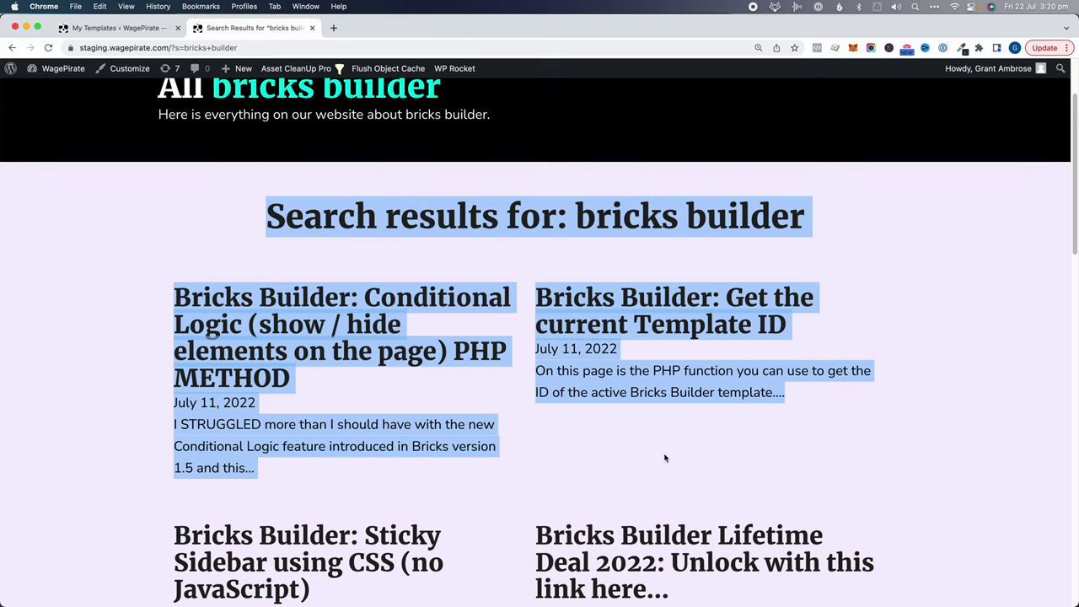
pyautogui.scroll(-6, 666, 456)
pyautogui.scroll(7, 664, 457)
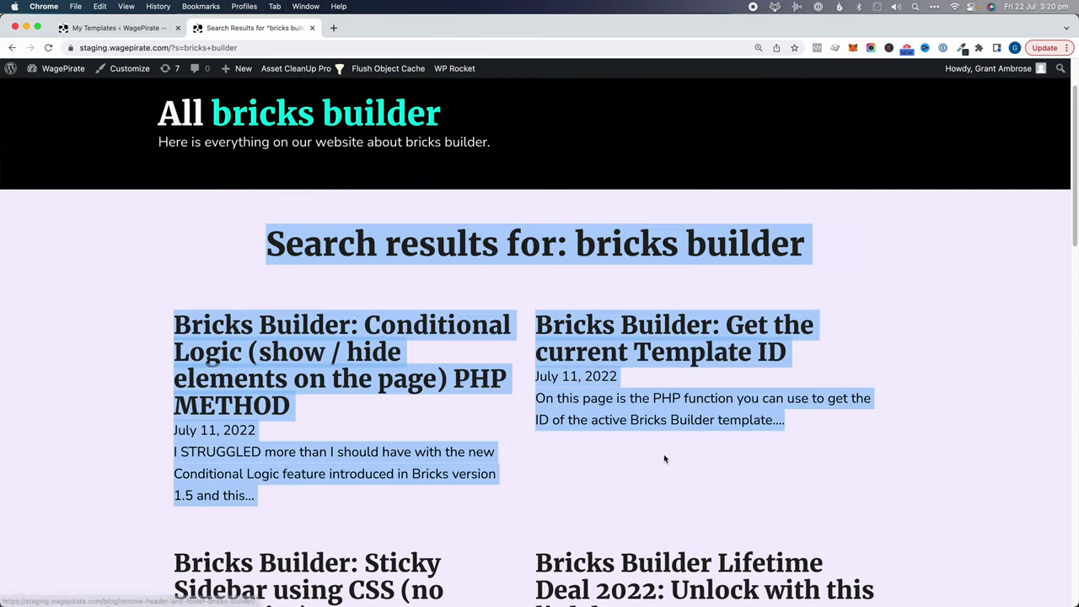
pyautogui.scroll(2, 664, 458)
pyautogui.click(663, 458)
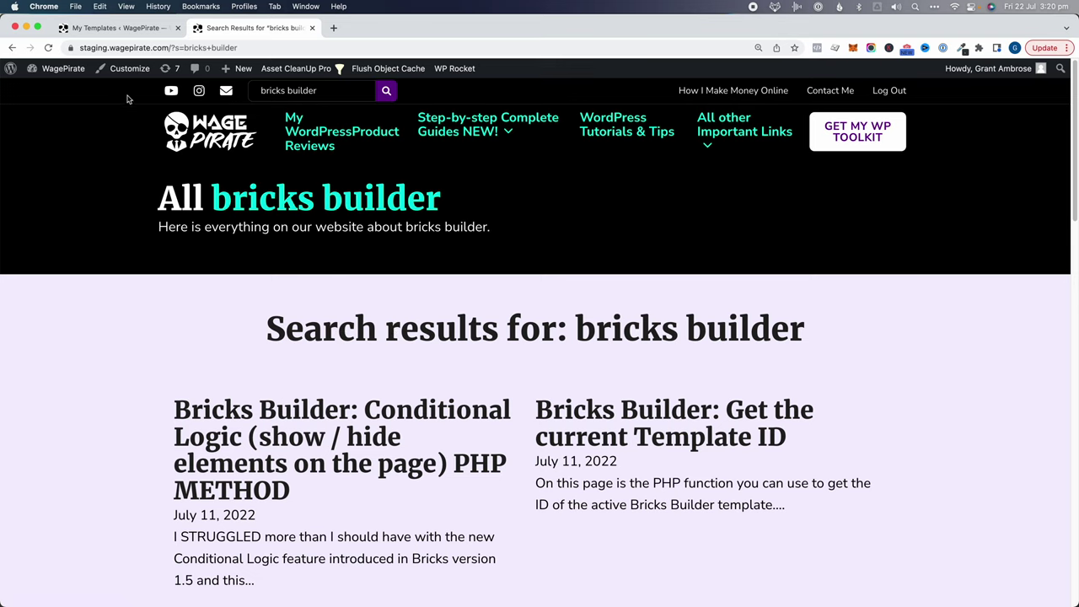
pyautogui.click(118, 27)
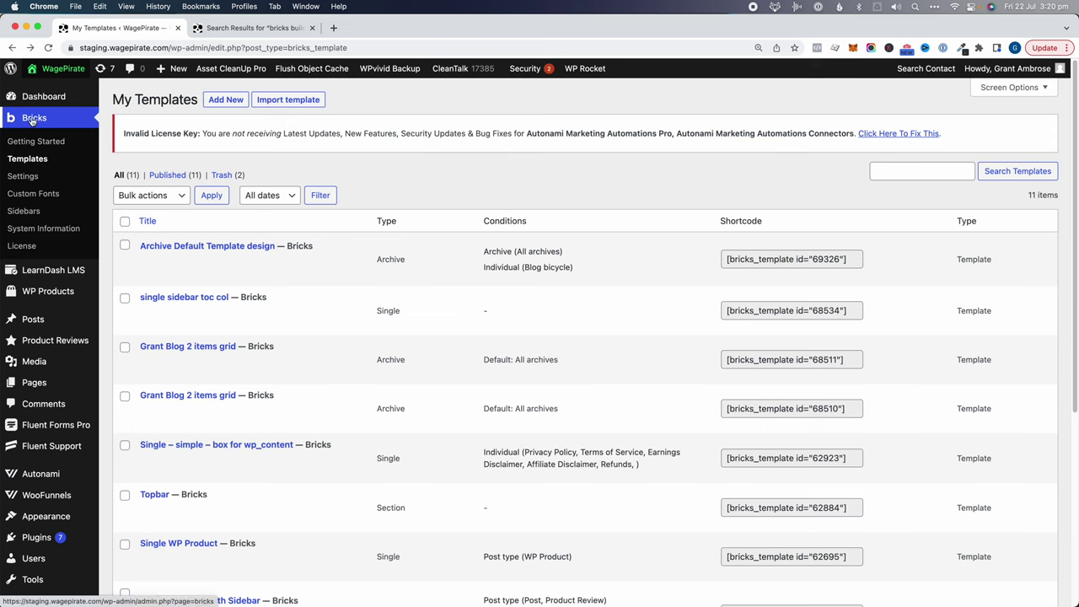
# Create and publish a 'Search Results' template of type Search results, then open it in Bricks.
pyautogui.click(225, 99)
pyautogui.write('Search Resu')
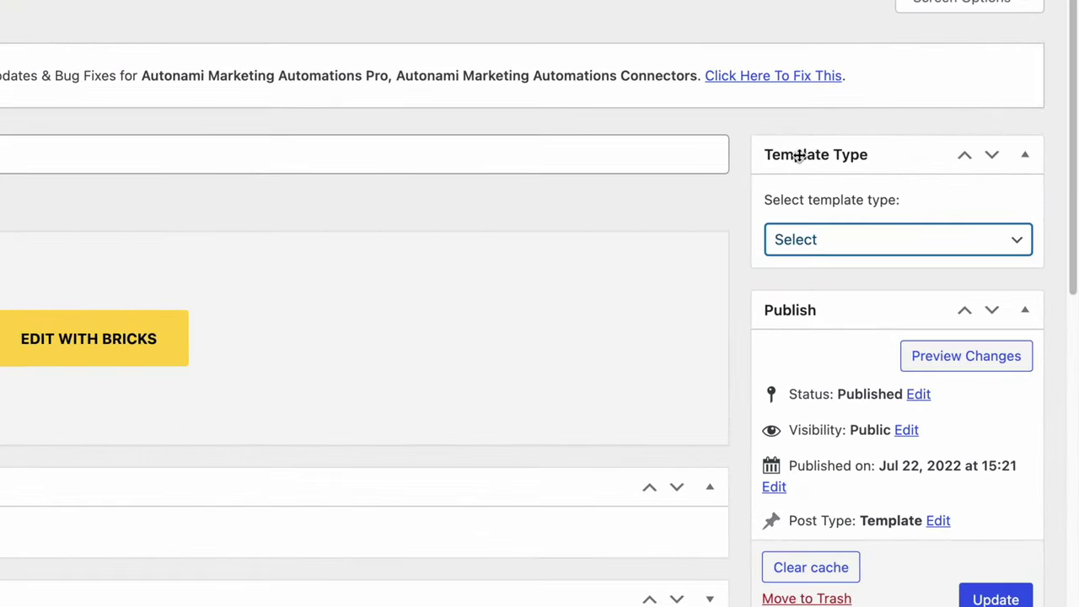
pyautogui.click(814, 239)
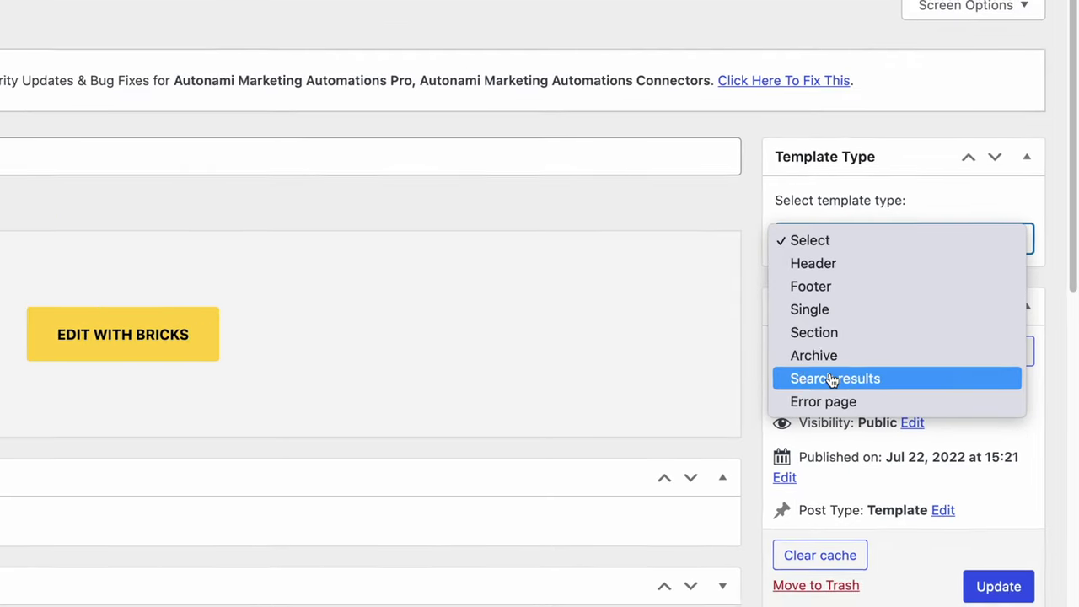
pyautogui.click(825, 386)
pyautogui.click(995, 600)
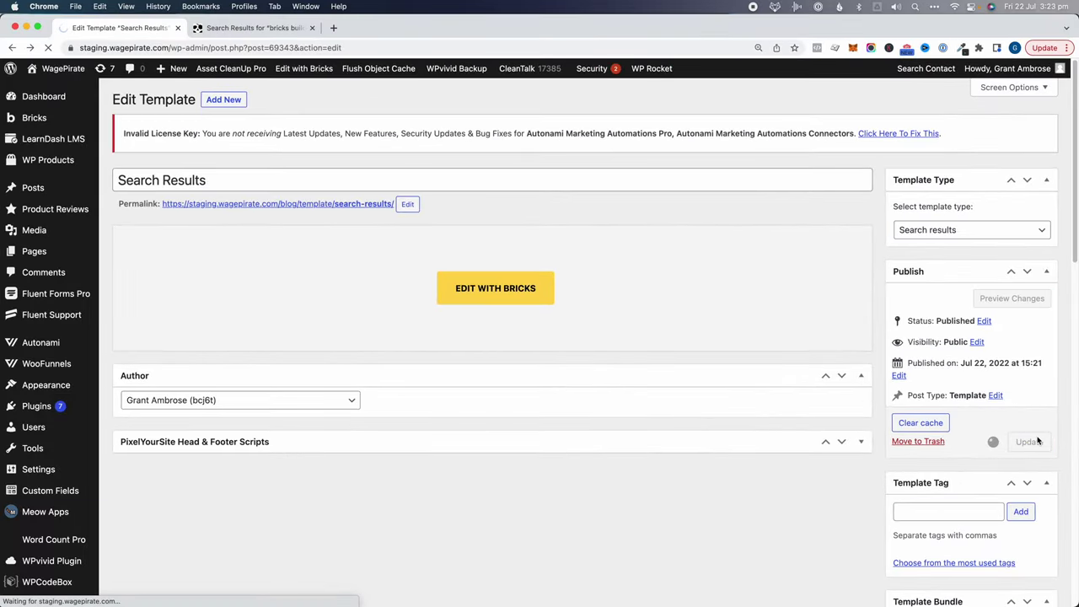
pyautogui.click(509, 324)
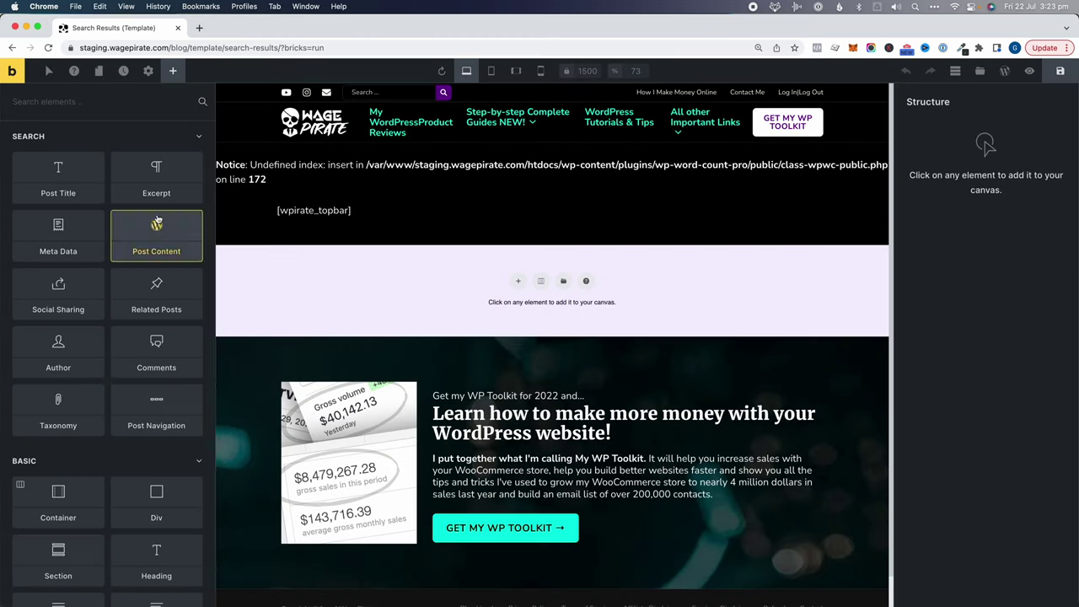
# Collapse and re-expand the Search elements group, then open WordPress admin in a new tab.
pyautogui.click(67, 140)
pyautogui.click(67, 139)
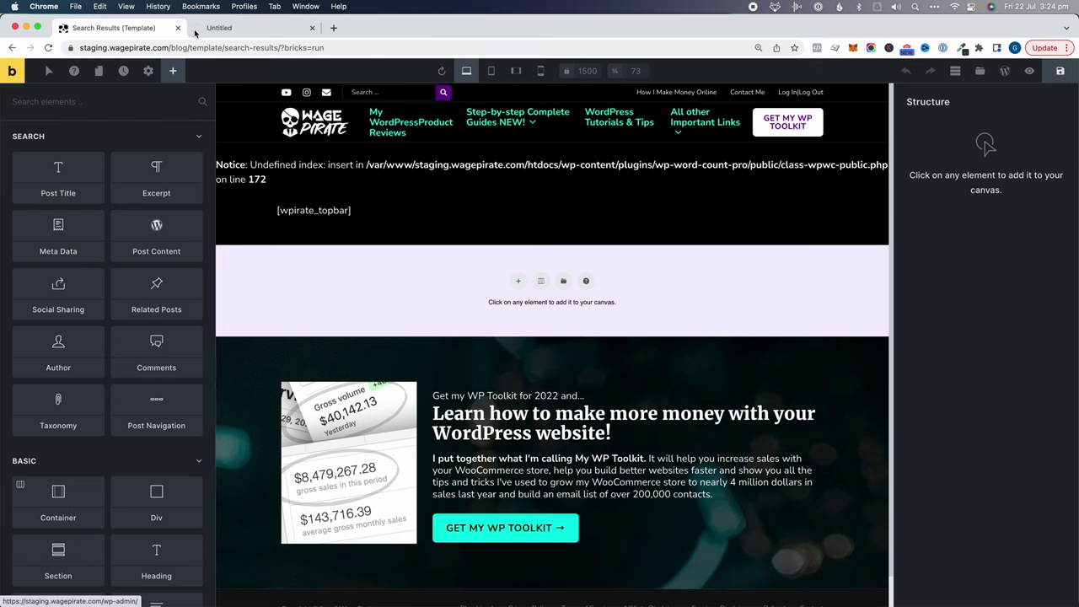
pyautogui.click(12, 71)
# Search the Bricks templates for 'archive' and open Archive Default Template design in Bricks.
pyautogui.moveTo(40, 120)
pyautogui.click(131, 137)
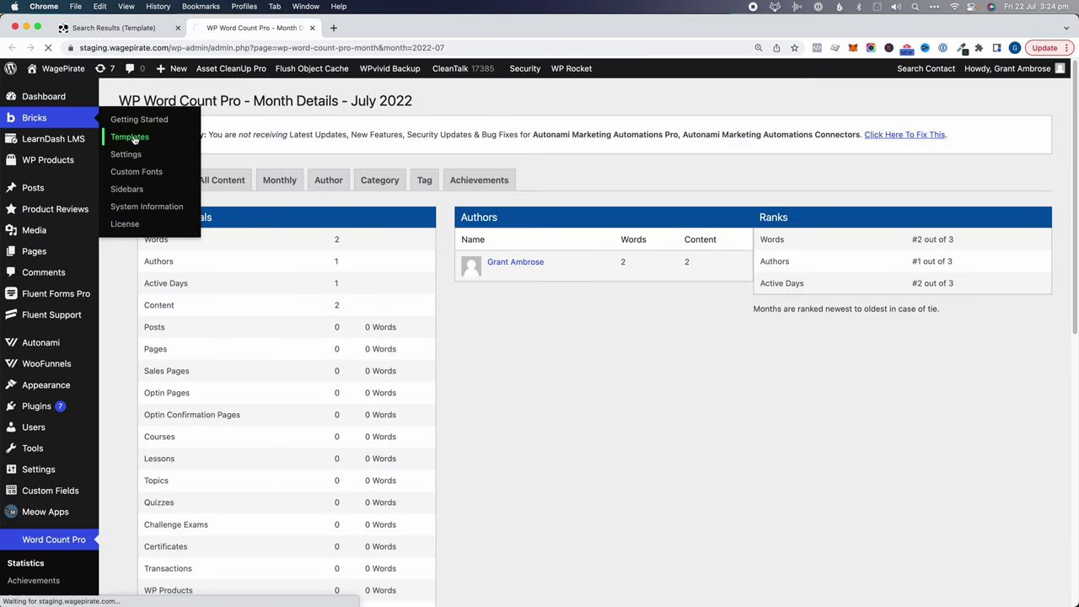
pyautogui.click(904, 172)
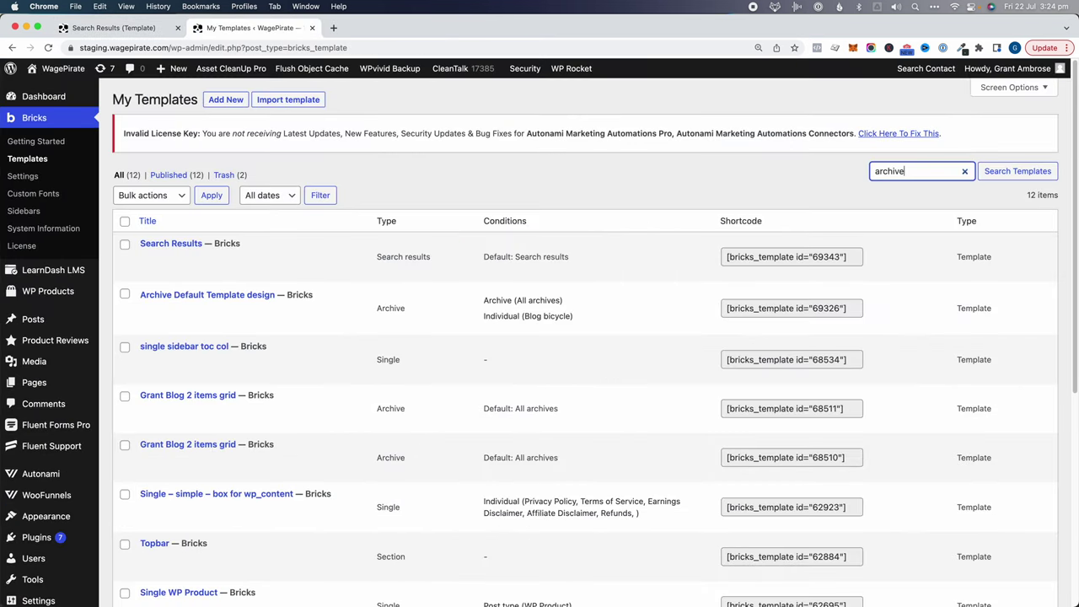
pyautogui.press('Return')
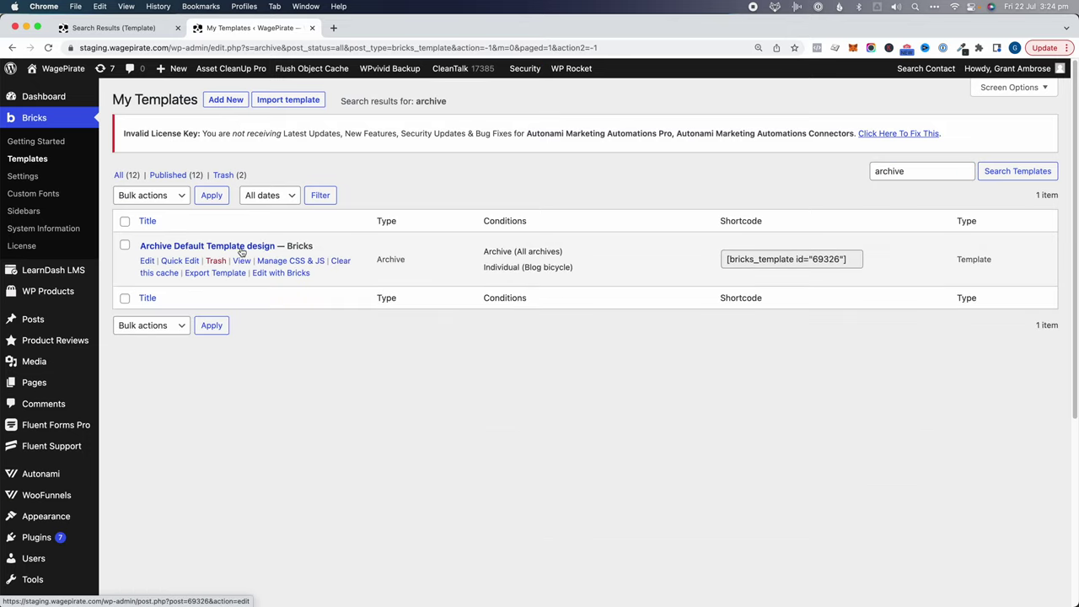
pyautogui.click(294, 274)
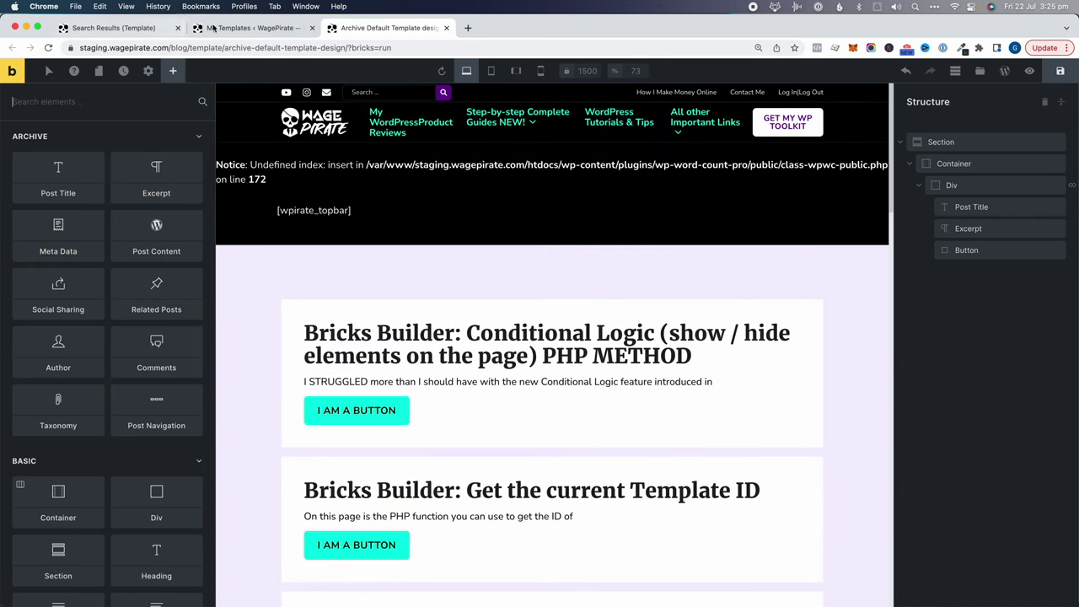
# Glance at the Search Results template tab, then come back to the archive template editor.
pyautogui.click(118, 28)
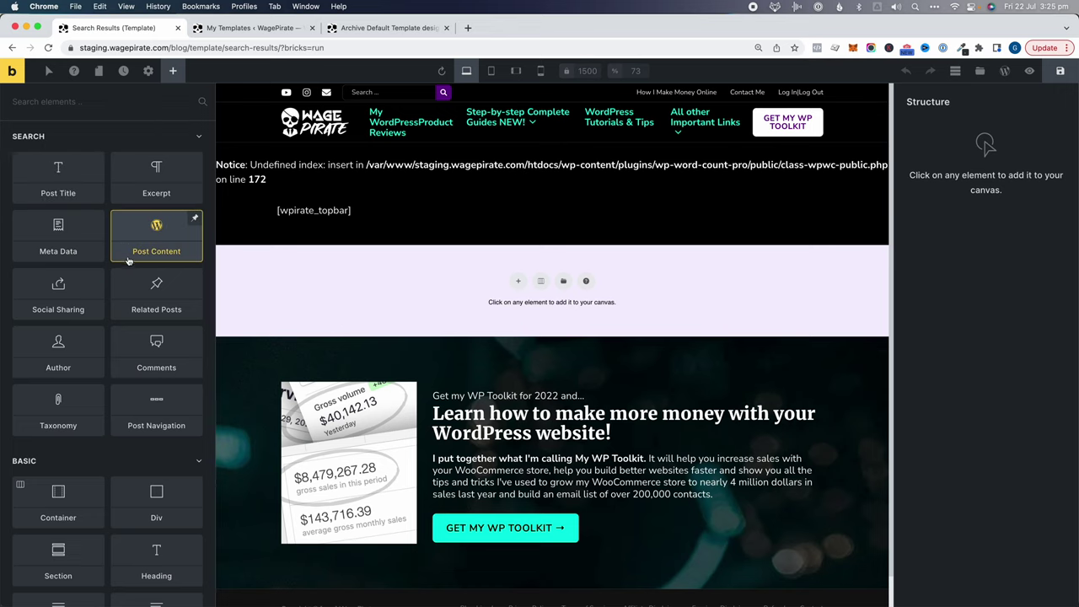
pyautogui.click(353, 34)
pyautogui.scroll(-4, 602, 435)
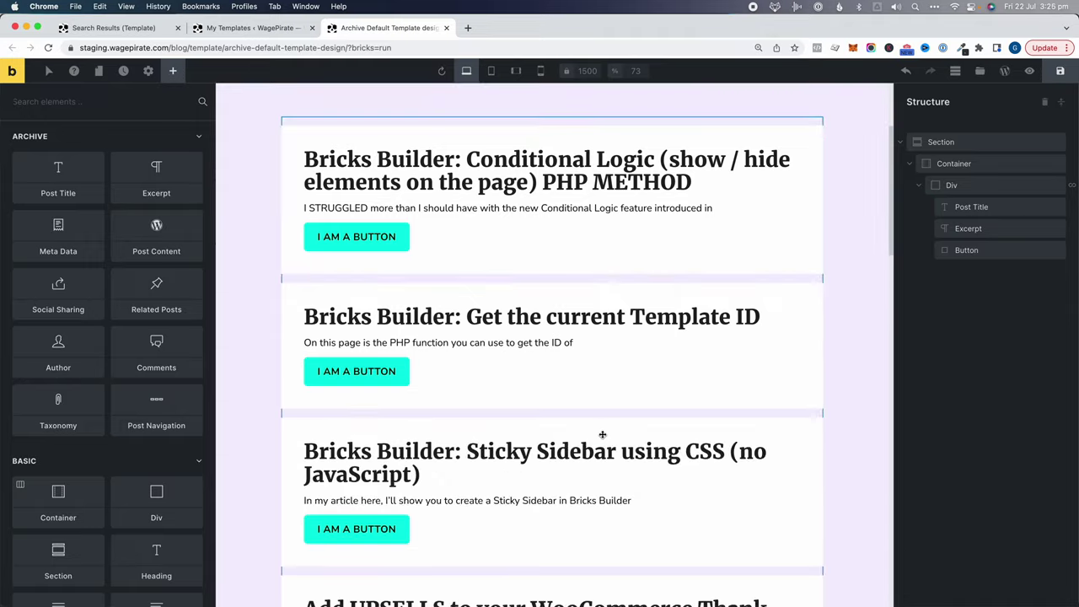
pyautogui.scroll(3, 602, 434)
# In Template Settings > Conditions, add a new condition set to 'Search results'.
pyautogui.click(148, 71)
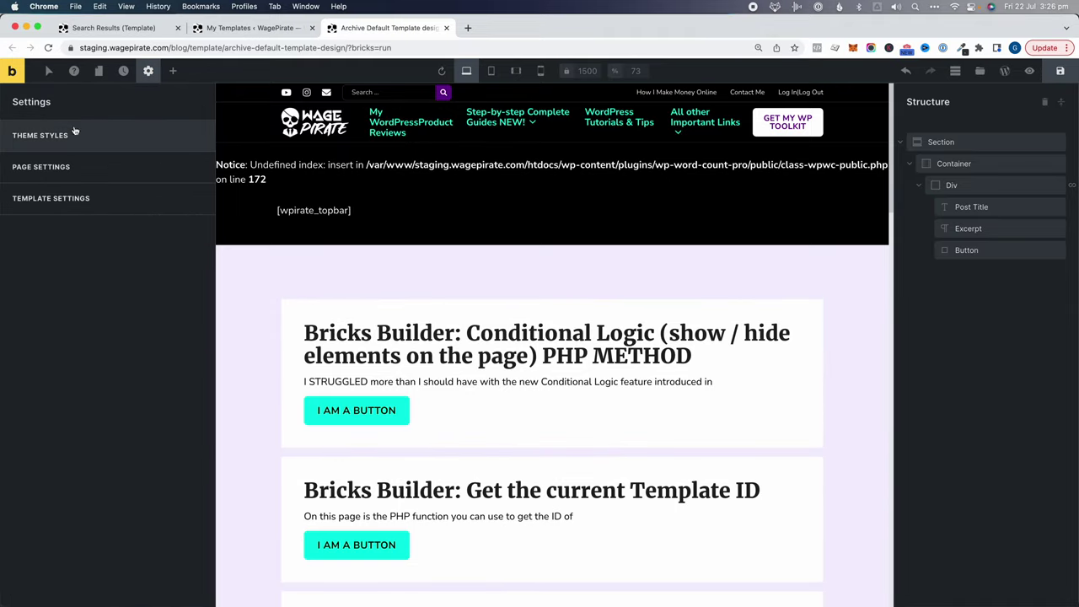
pyautogui.click(58, 199)
pyautogui.click(44, 143)
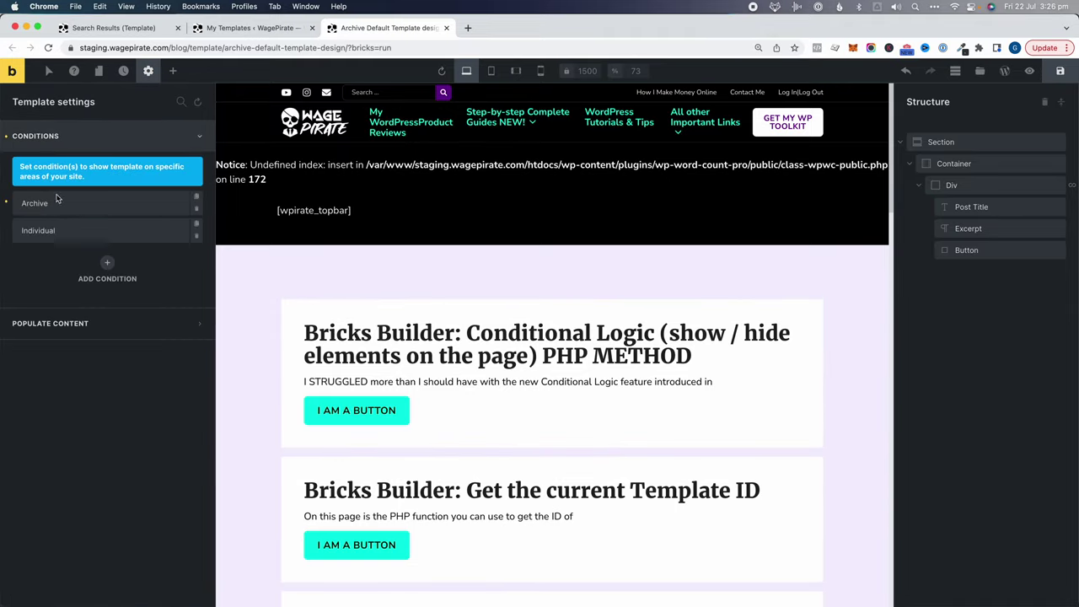
pyautogui.click(110, 264)
pyautogui.click(88, 285)
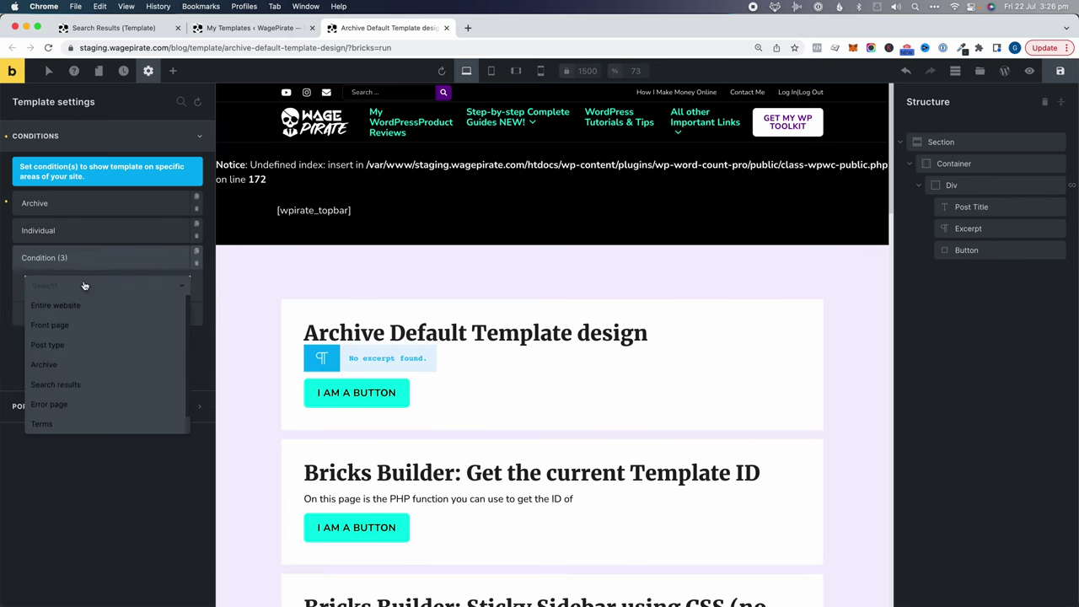
pyautogui.click(68, 386)
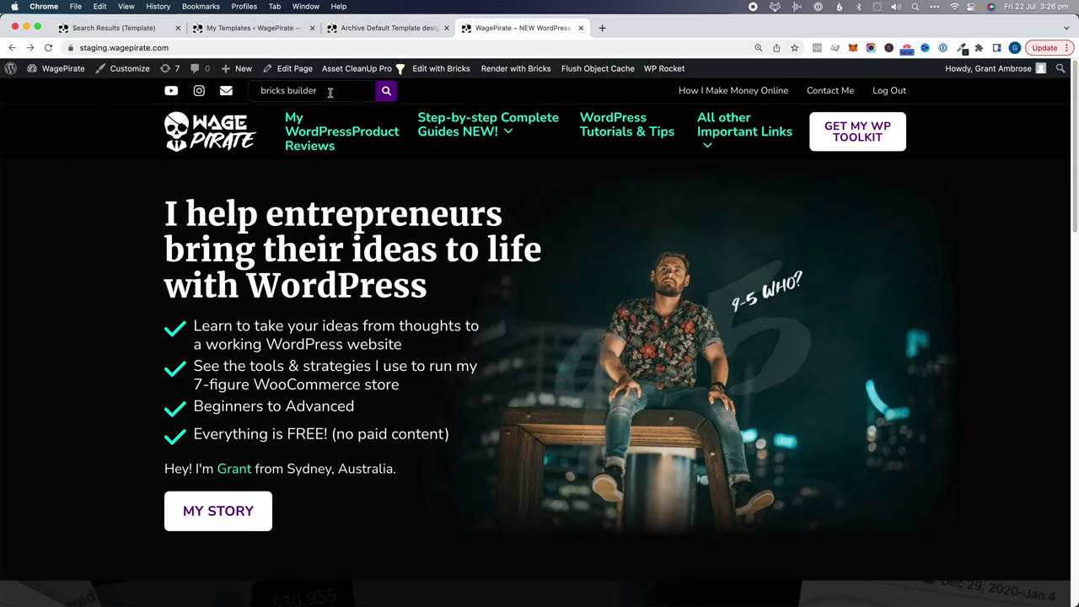
# Search the site for 'bricks builder', scroll the two-column results, then return to the archive template.
pyautogui.tripleClick(293, 91)
pyautogui.click(294, 91)
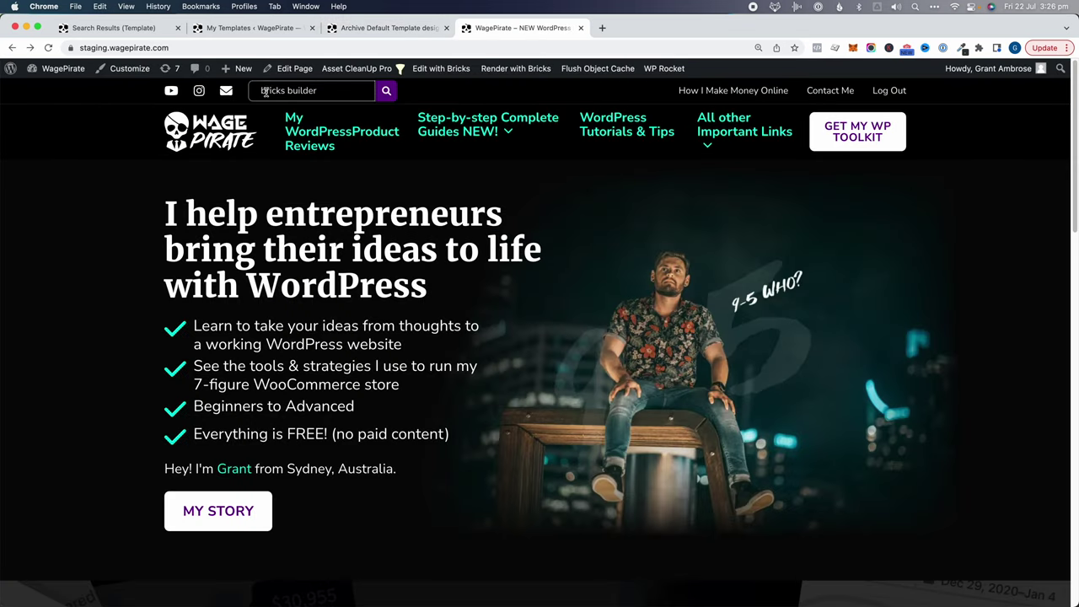
pyautogui.click(383, 95)
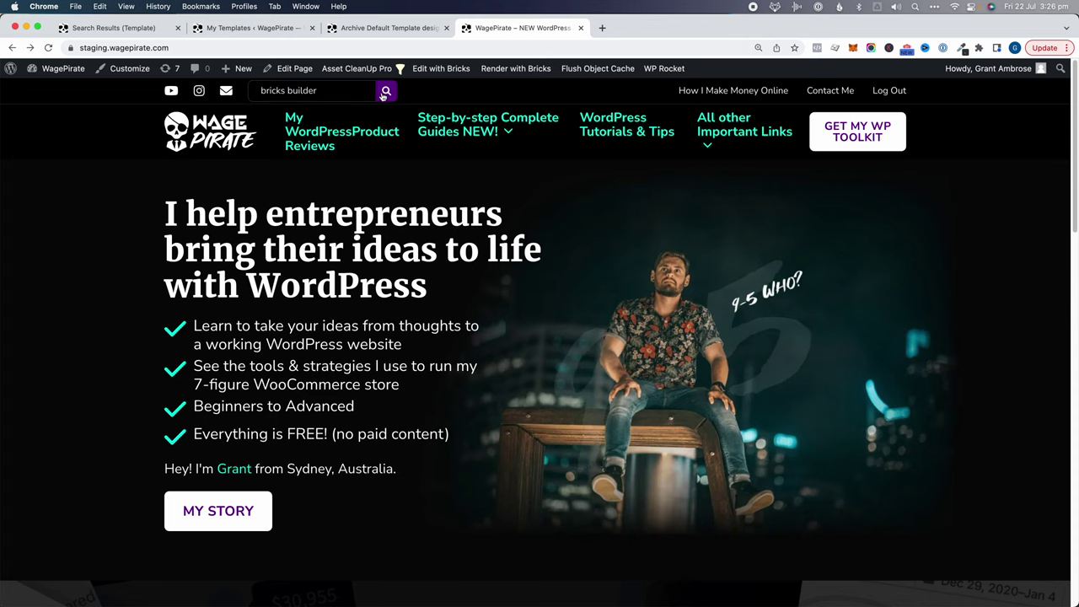
pyautogui.scroll(-4, 400, 367)
pyautogui.scroll(4, 402, 384)
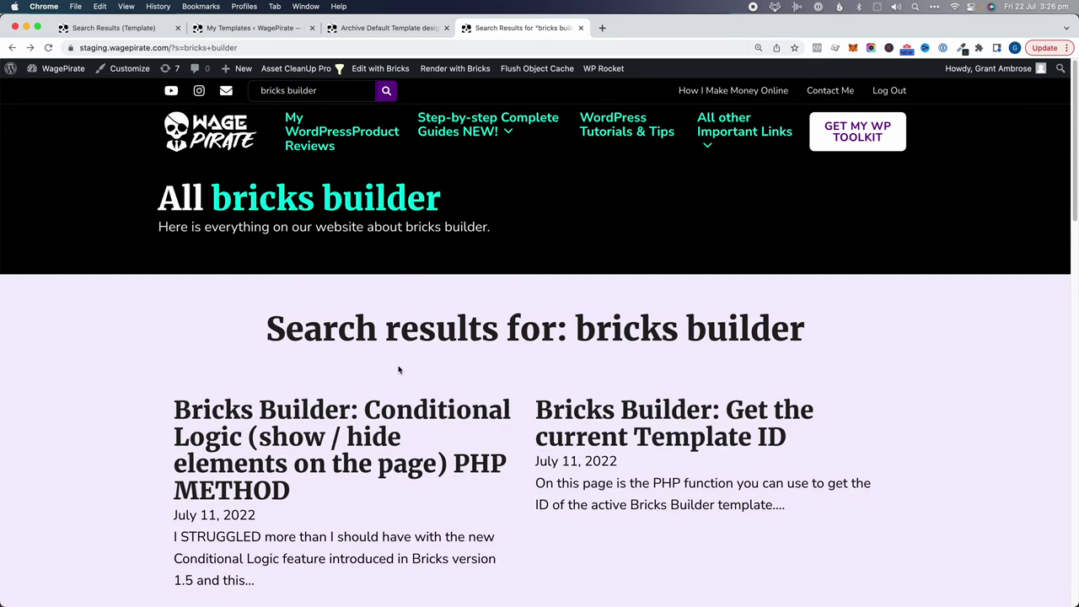
pyautogui.scroll(-6, 342, 395)
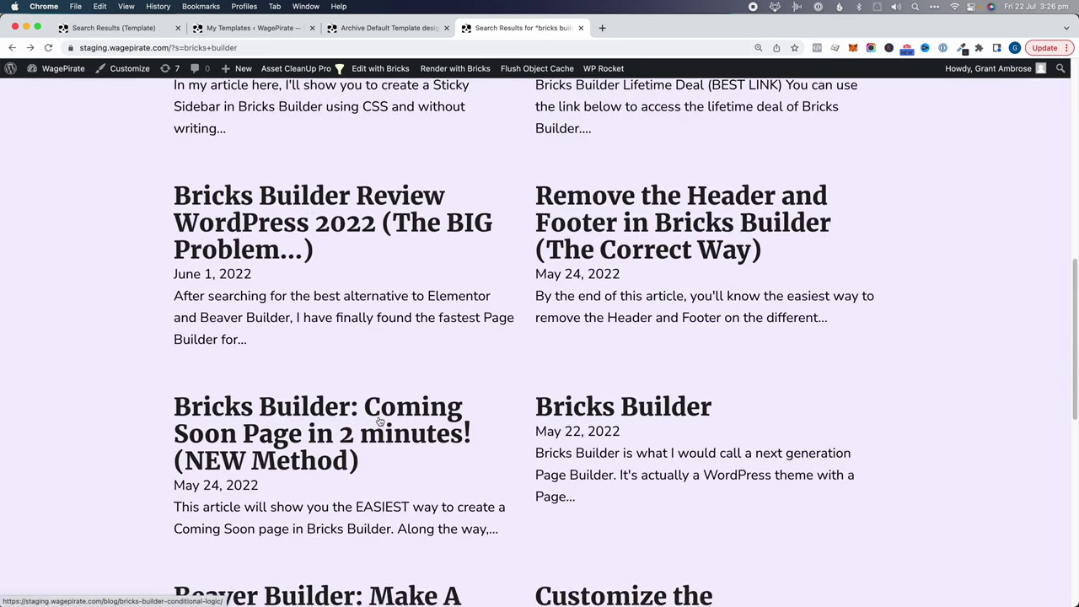
pyautogui.scroll(6, 380, 413)
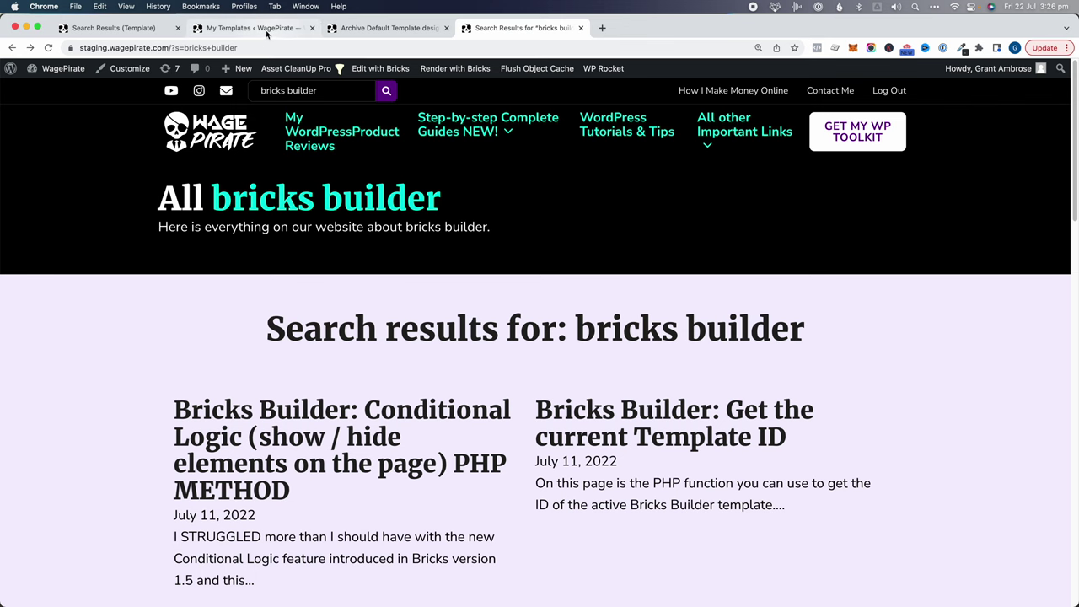
pyautogui.click(345, 29)
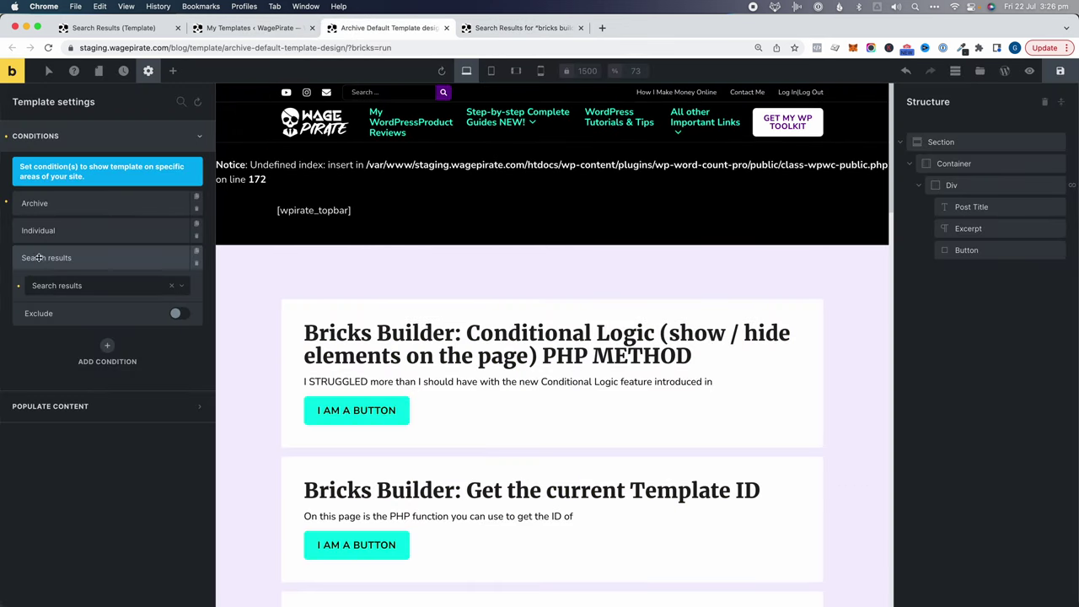
# Save the template and reload the 'bricks builder' search results to see the cyan-button cards.
pyautogui.click(1060, 72)
pyautogui.click(523, 28)
pyautogui.press('super+r')
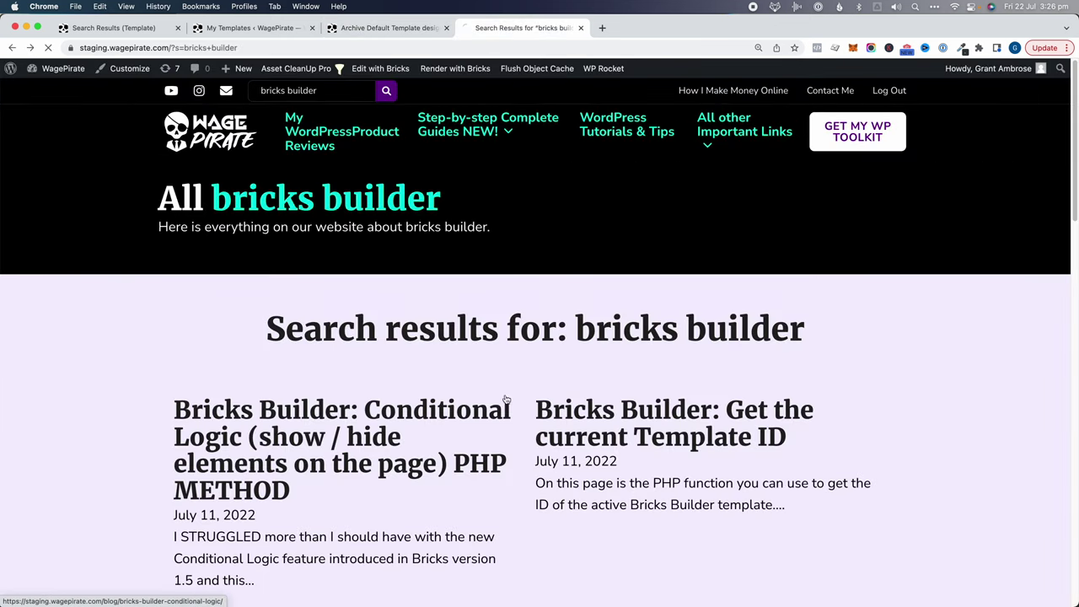
pyautogui.scroll(-10, 535, 410)
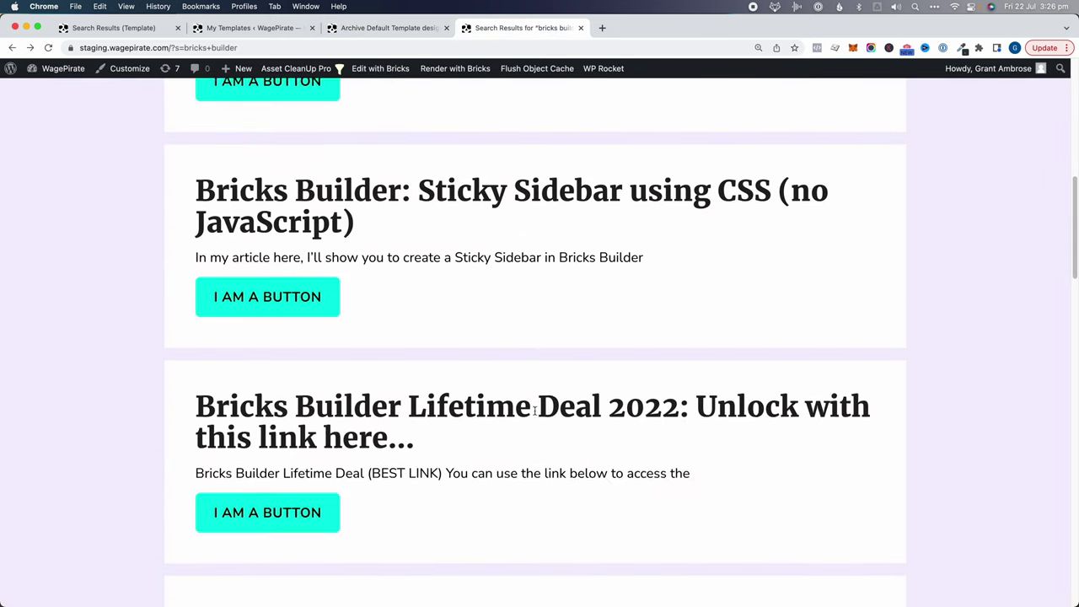
pyautogui.scroll(10, 535, 411)
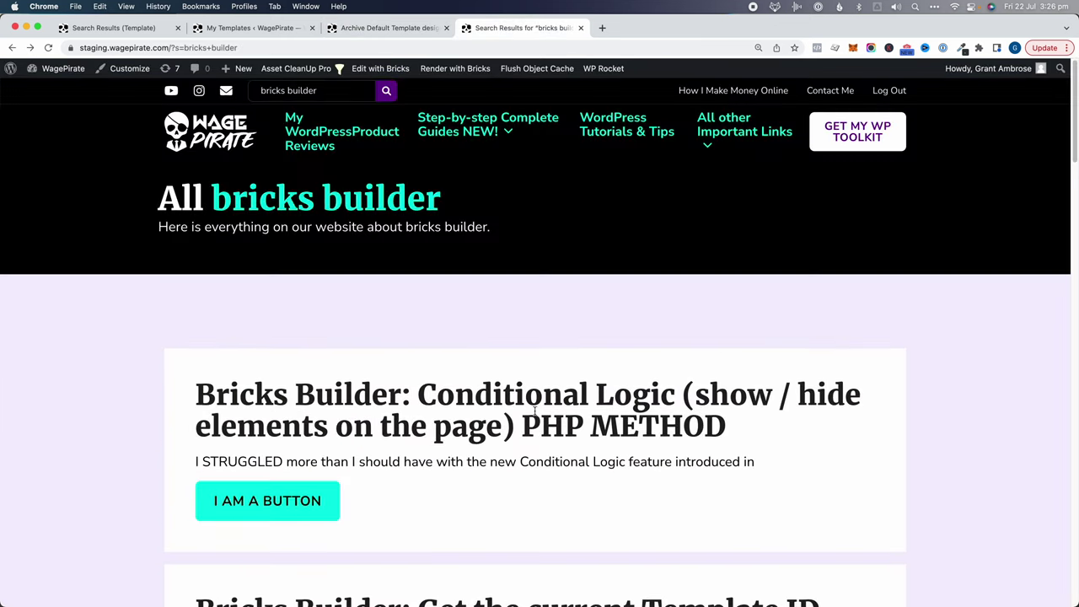
pyautogui.click(388, 28)
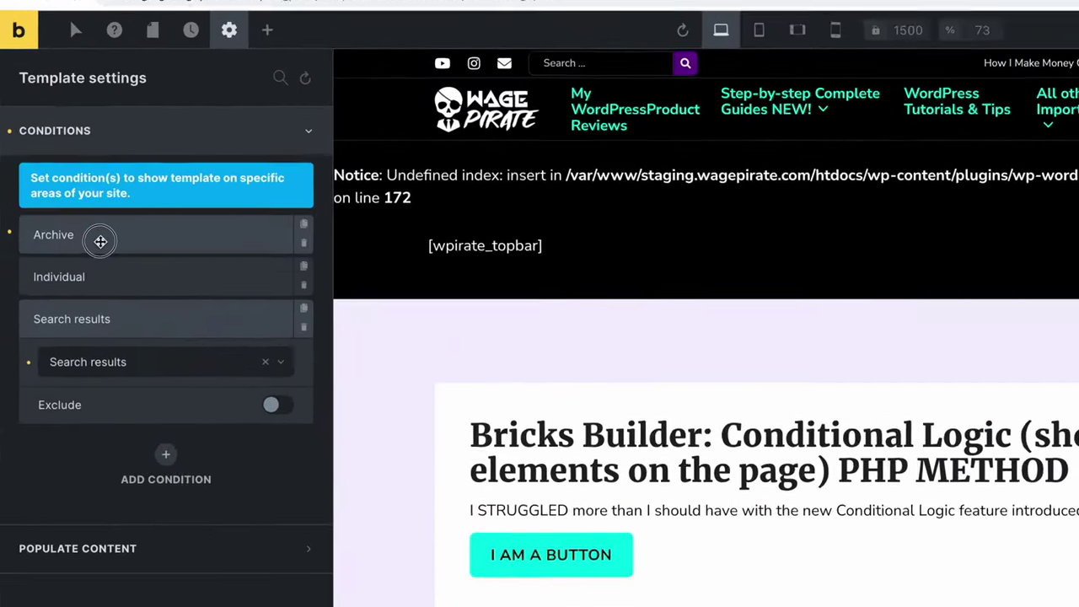
# Expand and collapse the Archive, Individual and Search results conditions to review each.
pyautogui.click(100, 242)
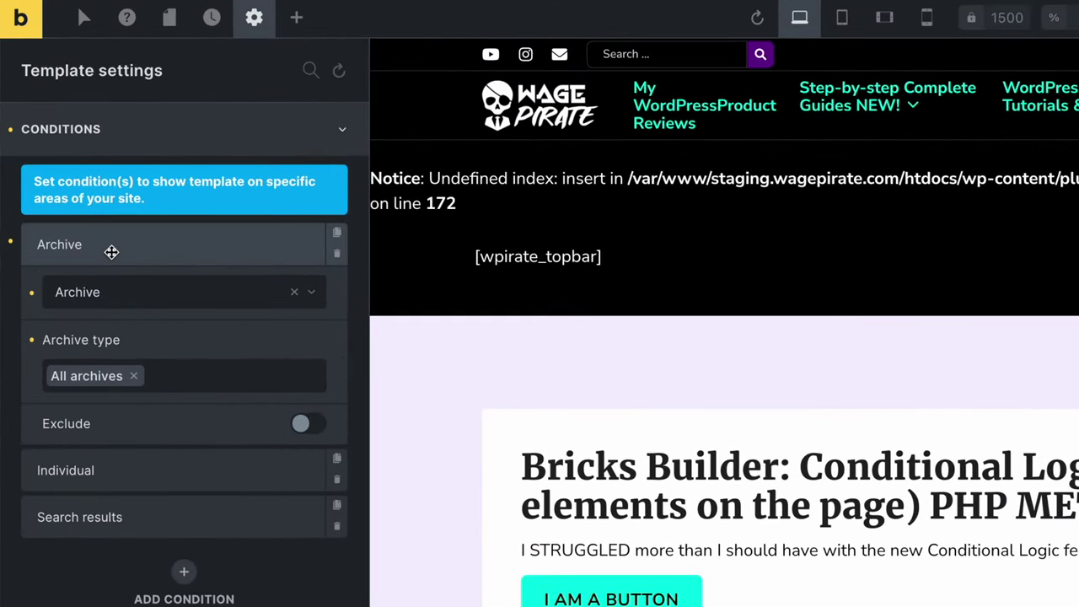
pyautogui.click(111, 251)
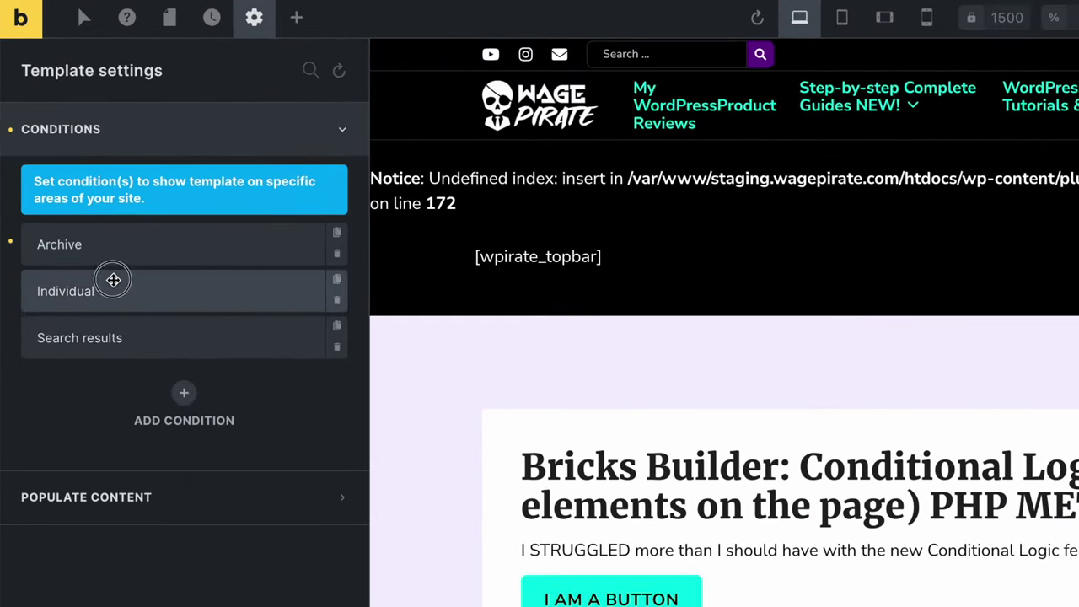
pyautogui.click(112, 282)
pyautogui.click(116, 288)
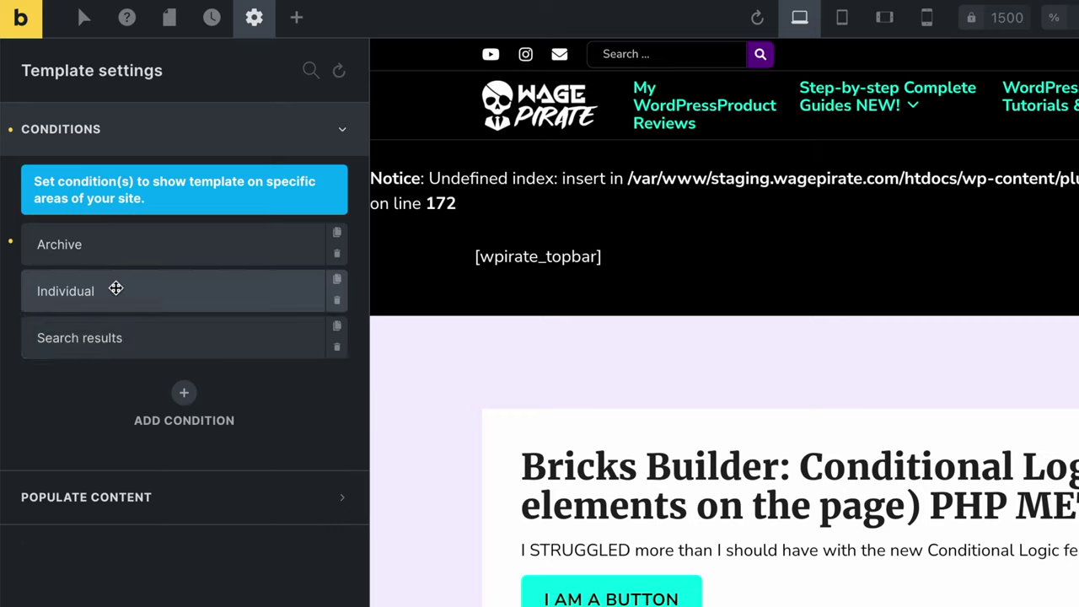
pyautogui.click(131, 340)
pyautogui.click(132, 340)
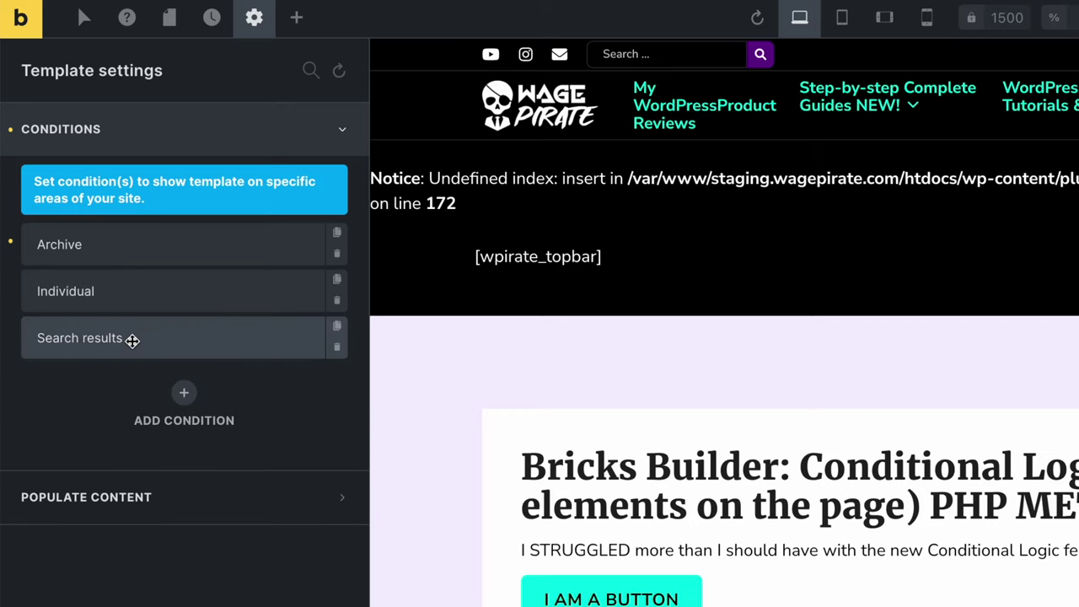